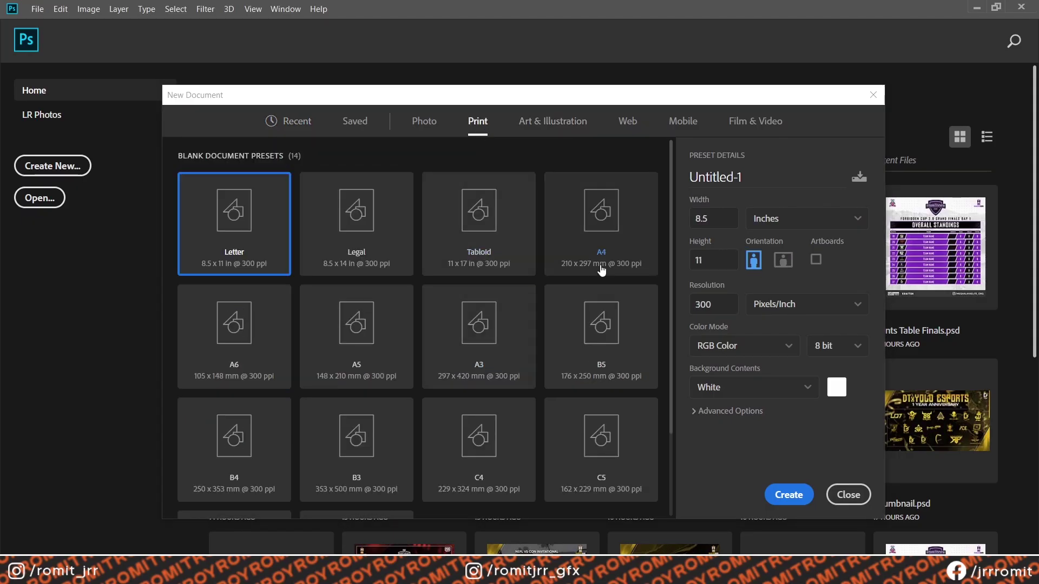
- Create a 297 × 210 mm A4 landscape document at 300 ppi and select the whole canvas
{"action": "left_click", "coordinate": [601, 270]}
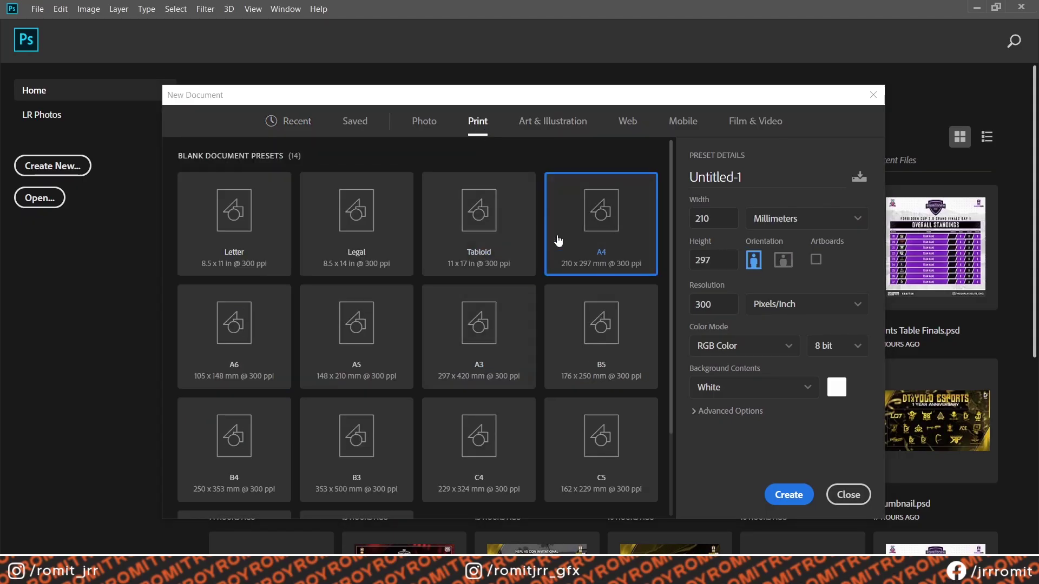
{"action": "left_click", "coordinate": [788, 495]}
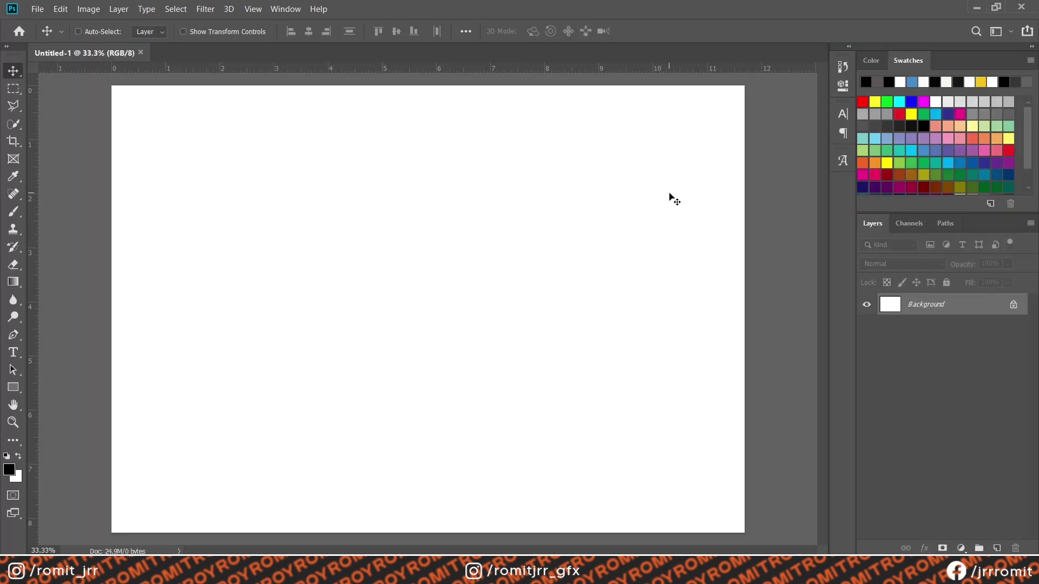
{"action": "left_click", "coordinate": [14, 89]}
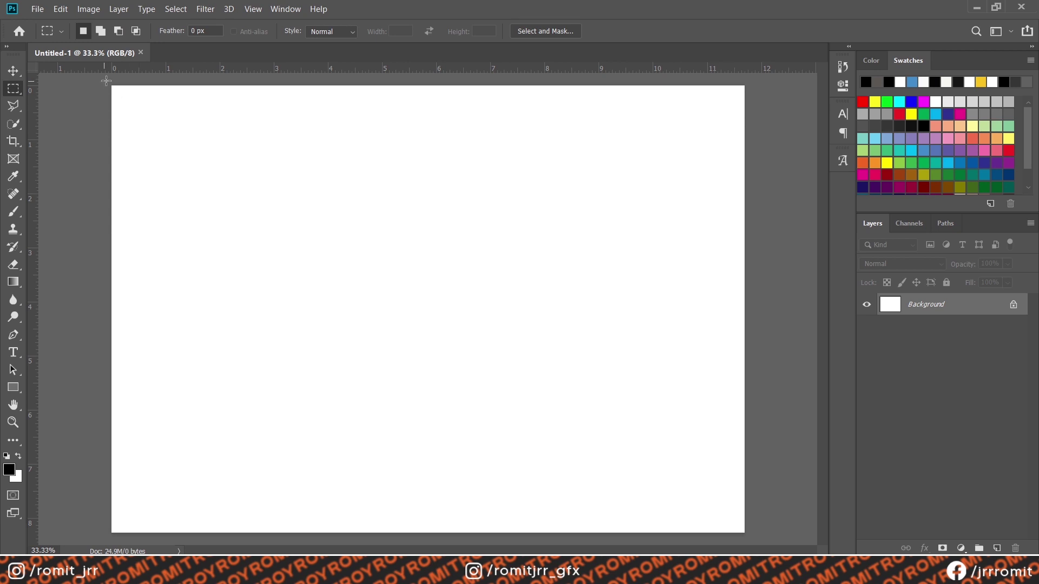
{"action": "mouse_move", "coordinate": [106, 81]}
{"action": "left_mouse_down"}
{"action": "mouse_move", "coordinate": [605, 380]}
{"action": "mouse_move", "coordinate": [859, 510]}
{"action": "mouse_move", "coordinate": [967, 525]}
{"action": "left_mouse_up"}
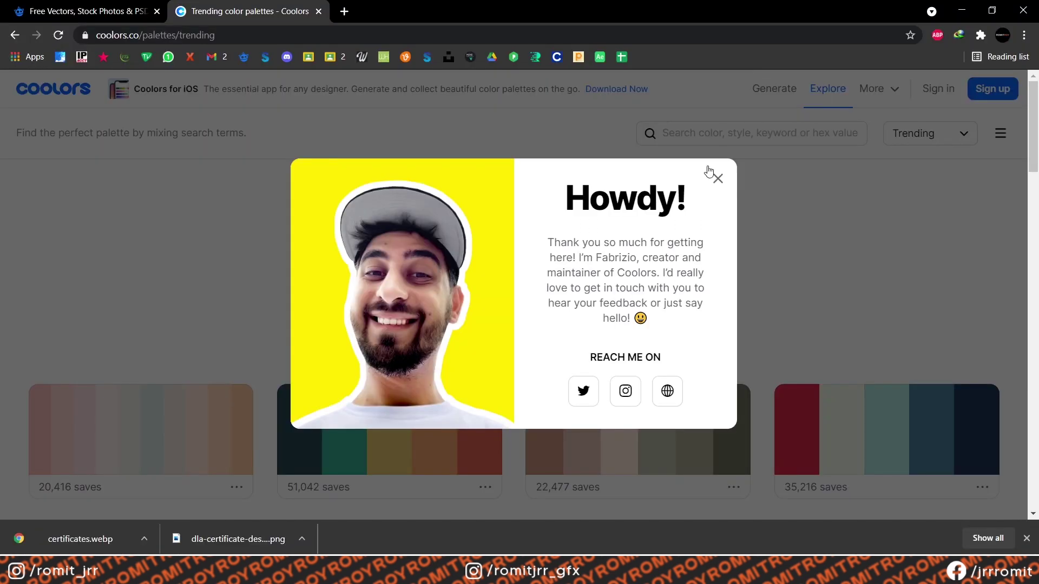
- Filter Coolors' trending palettes to Red and browse them for a pink
{"action": "left_click", "coordinate": [718, 178]}
{"action": "left_click", "coordinate": [715, 132]}
{"action": "left_click", "coordinate": [676, 186]}
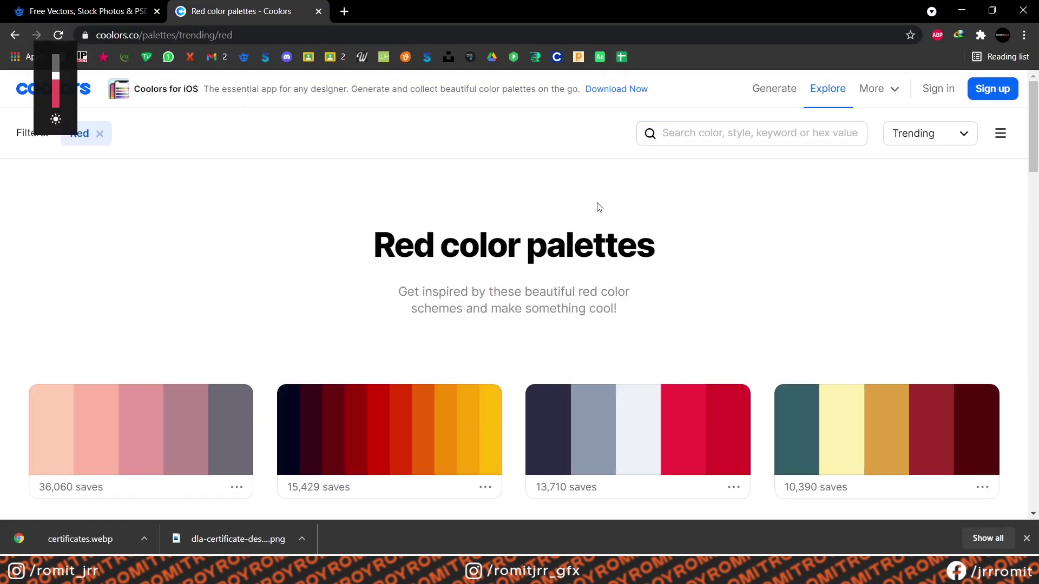
{"action": "scroll", "coordinate": [599, 207], "scroll_direction": "down", "scroll_amount": 2}
{"action": "scroll", "coordinate": [599, 208], "scroll_direction": "down", "scroll_amount": 2}
{"action": "scroll", "coordinate": [678, 336], "scroll_direction": "down", "scroll_amount": 1}
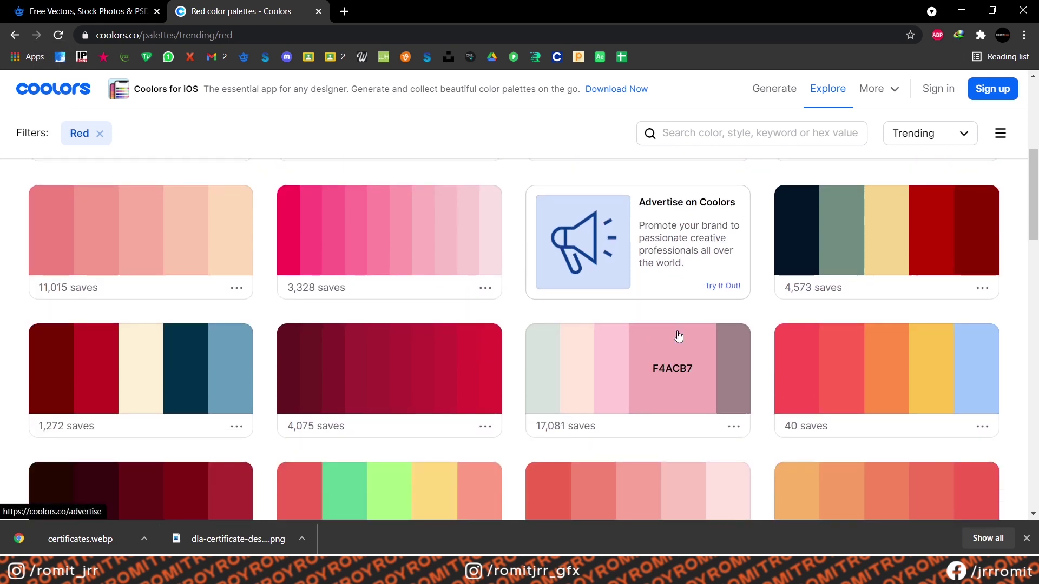
{"action": "scroll", "coordinate": [678, 337], "scroll_direction": "down", "scroll_amount": 2}
{"action": "scroll", "coordinate": [703, 320], "scroll_direction": "down", "scroll_amount": 1}
{"action": "scroll", "coordinate": [775, 307], "scroll_direction": "down", "scroll_amount": 1}
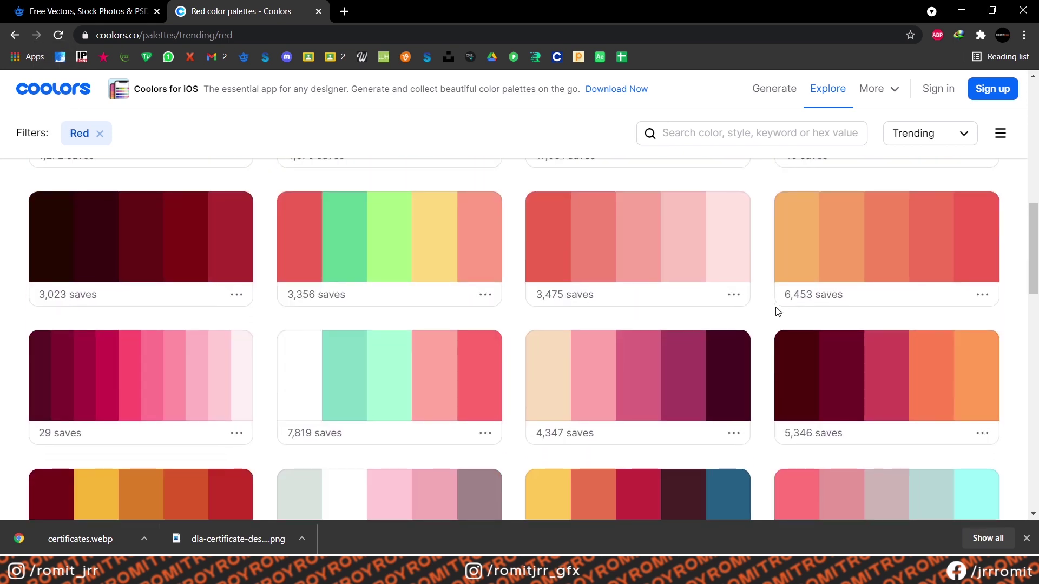
{"action": "scroll", "coordinate": [774, 307], "scroll_direction": "down", "scroll_amount": 2}
{"action": "scroll", "coordinate": [775, 307], "scroll_direction": "down", "scroll_amount": 3}
{"action": "scroll", "coordinate": [775, 306], "scroll_direction": "up", "scroll_amount": 15}
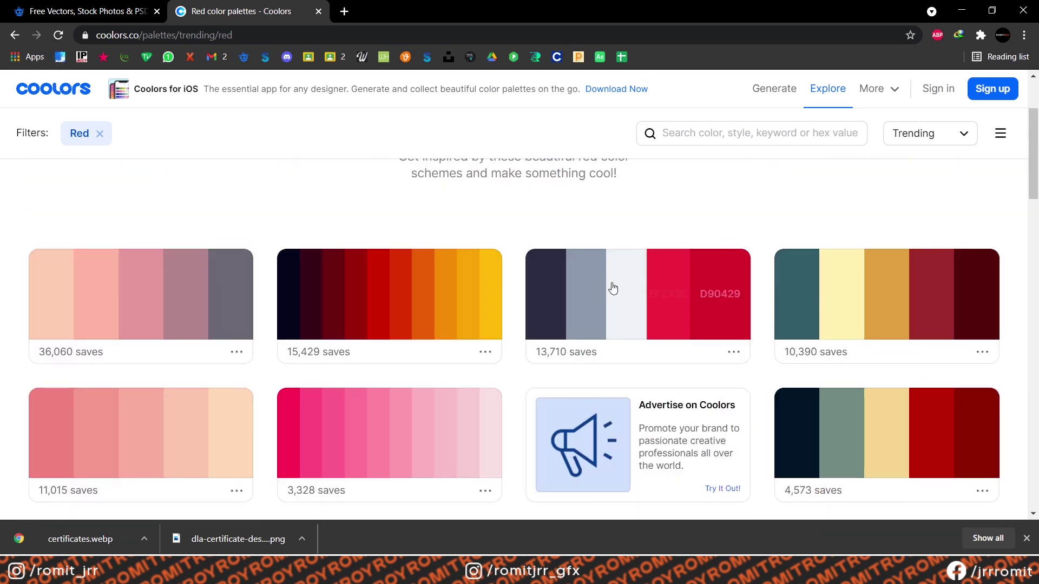
{"action": "mouse_move", "coordinate": [328, 433]}
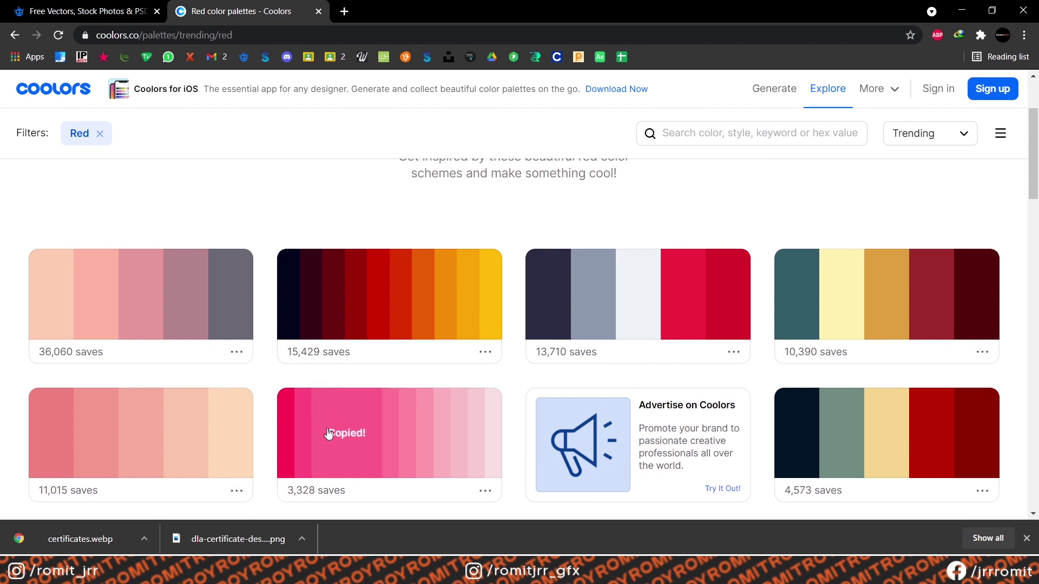
- Add a Solid Color fill layer of pink ff5c8a to the Photoshop canvas
{"action": "key", "text": "alt+Tab"}
{"action": "left_click", "coordinate": [961, 547]}
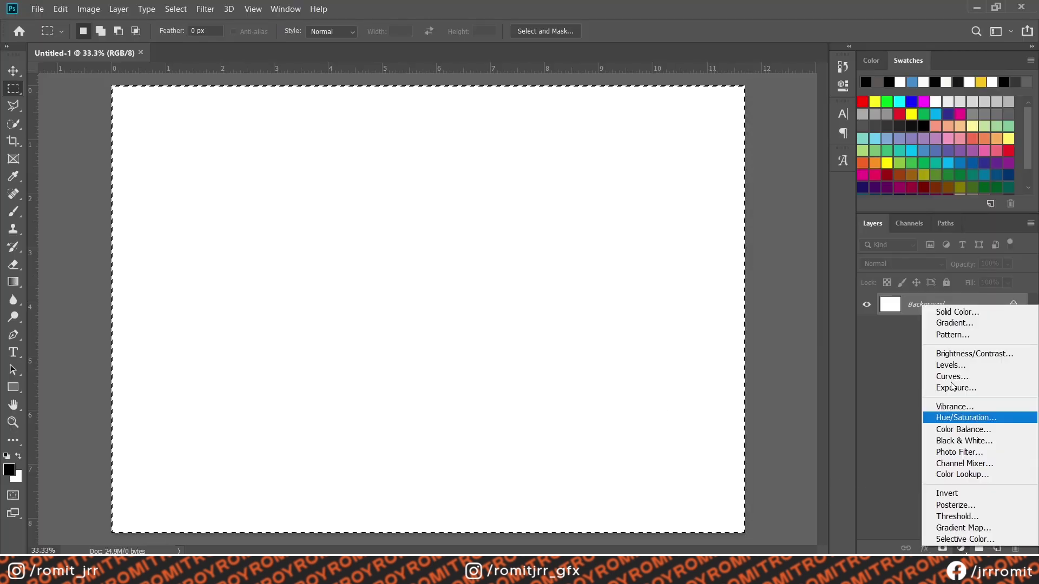
{"action": "left_click", "coordinate": [956, 312]}
{"action": "type", "text": "ff5c8a"}
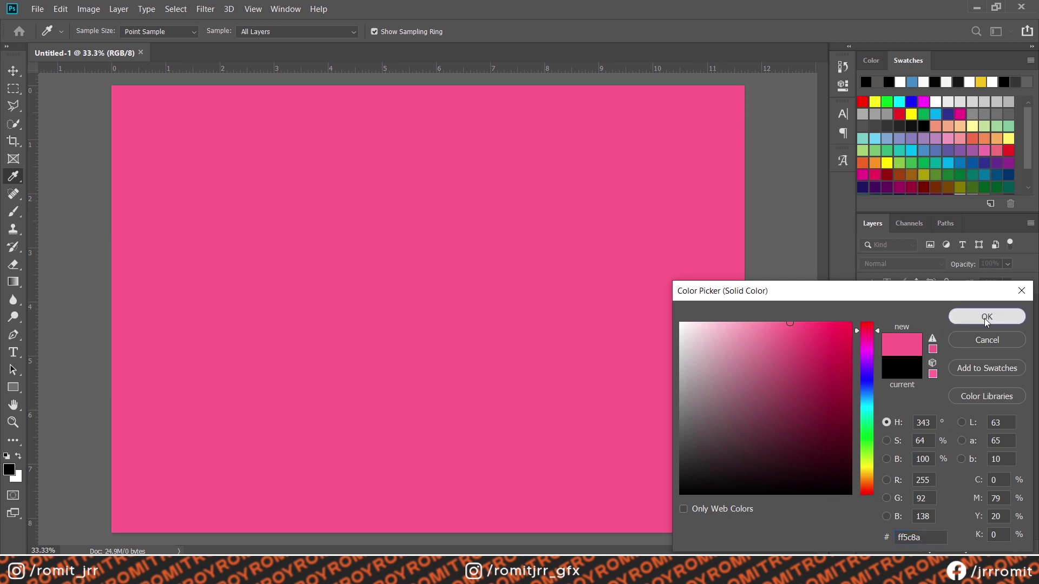
{"action": "left_click", "coordinate": [986, 317]}
- Search Freepik for 'wave pattern' and download the wavy smooth lines vector for free
{"action": "key", "text": "alt+Tab"}
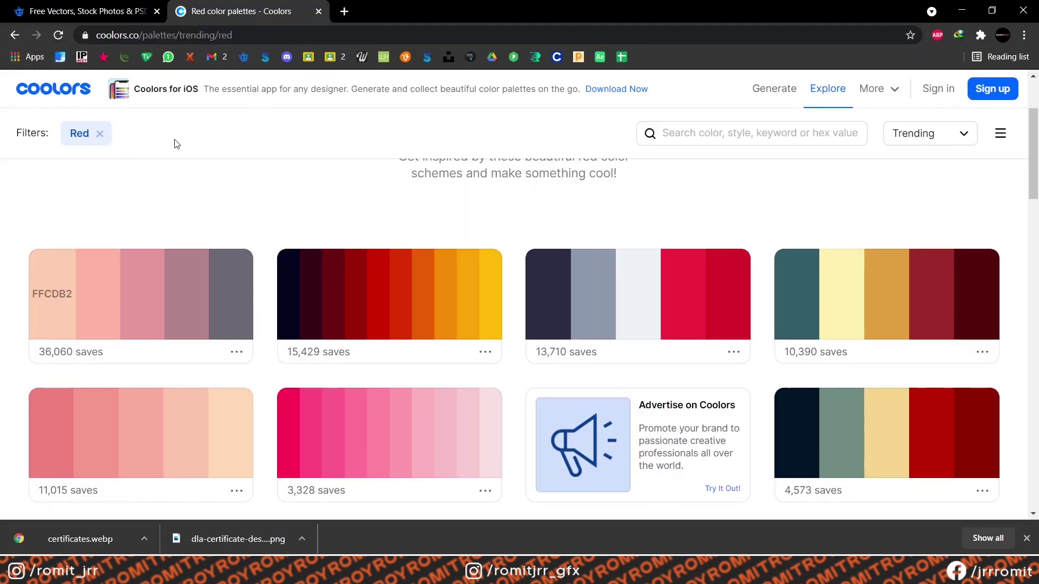
{"action": "left_click", "coordinate": [123, 7]}
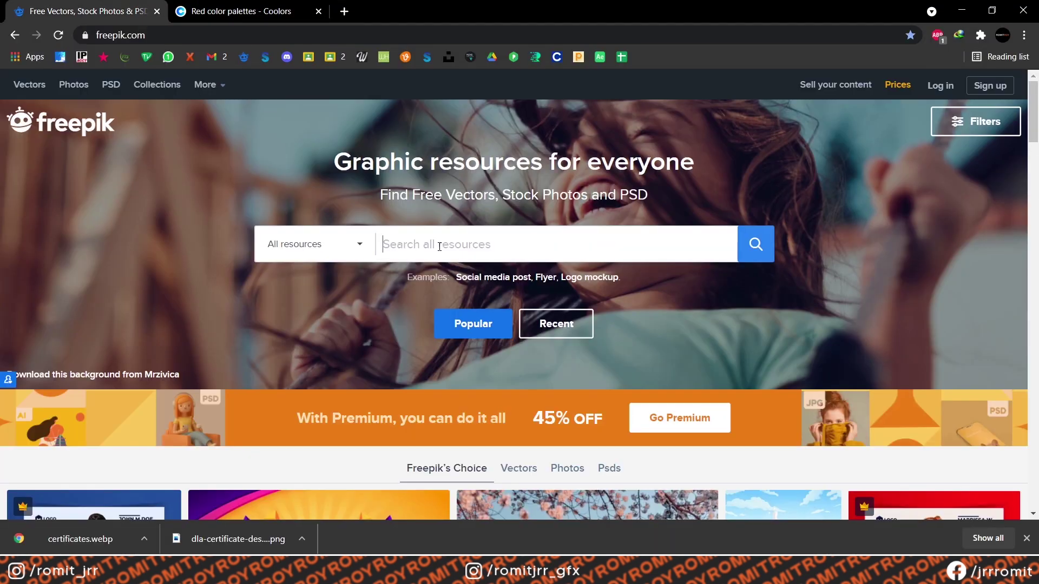
{"action": "type", "text": "wave pattern"}
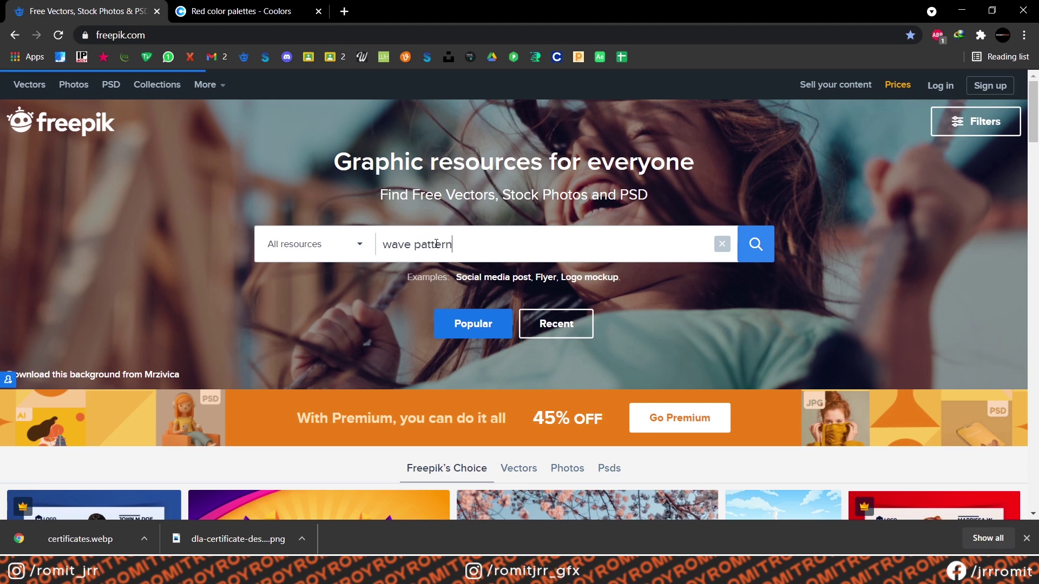
{"action": "key", "text": "Return"}
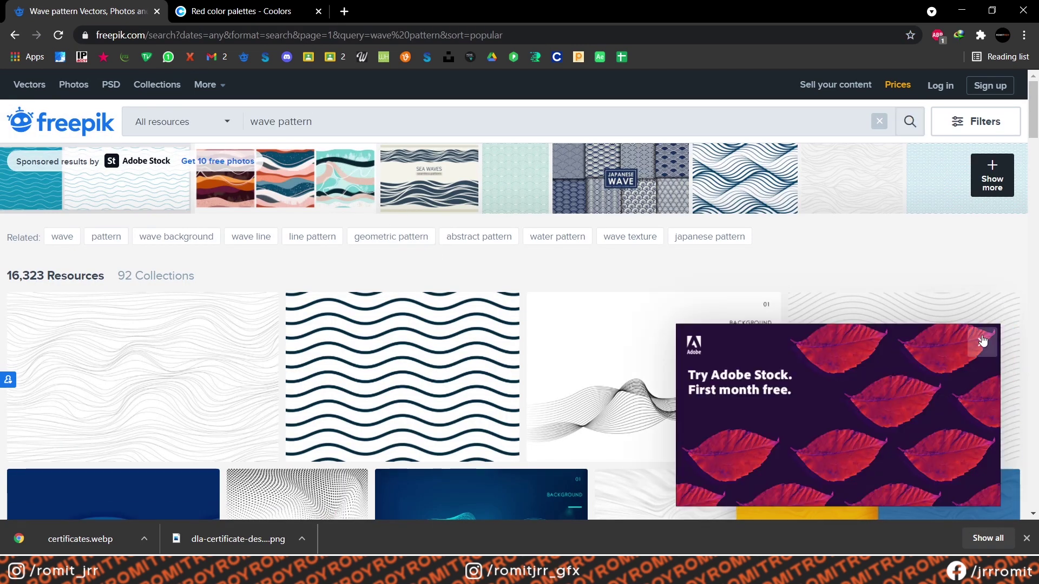
{"action": "left_click", "coordinate": [817, 302]}
{"action": "left_click", "coordinate": [829, 483]}
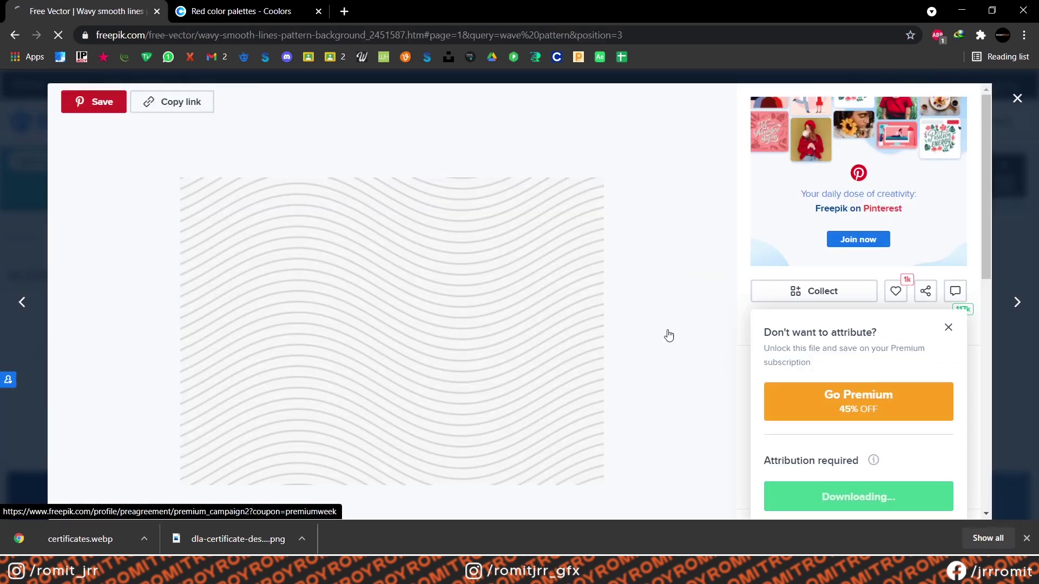
- Open the downloaded zip in WinRAR and launch its 14206.eps file
{"action": "left_click", "coordinate": [515, 344]}
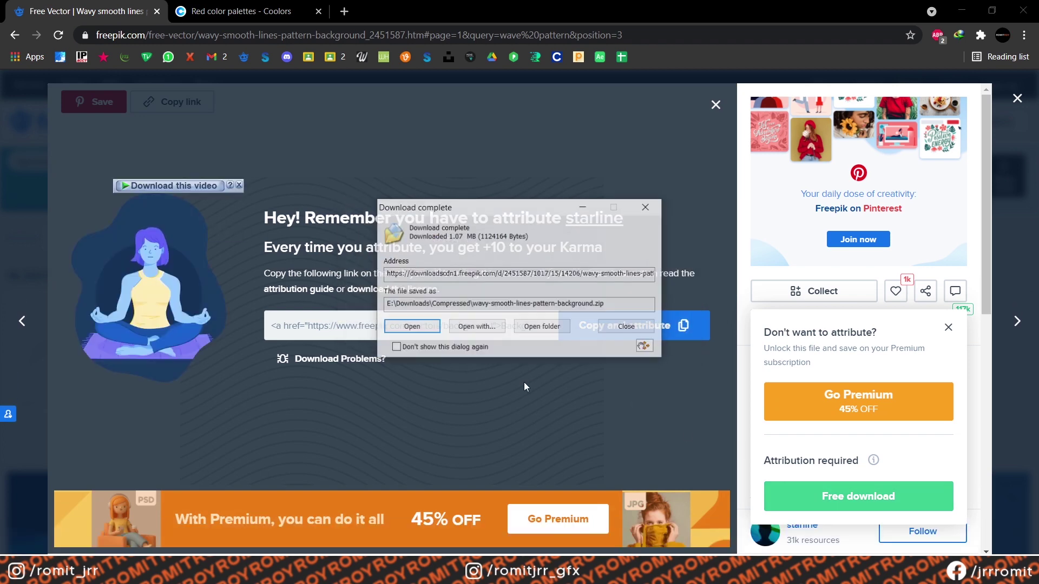
{"action": "left_click", "coordinate": [411, 330]}
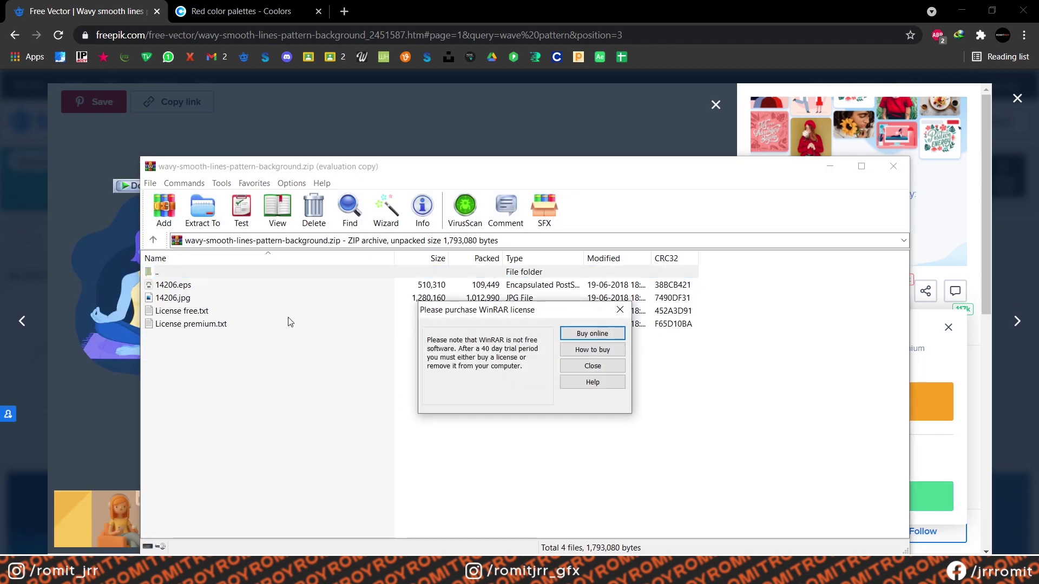
{"action": "left_click", "coordinate": [564, 368]}
{"action": "left_click", "coordinate": [174, 287]}
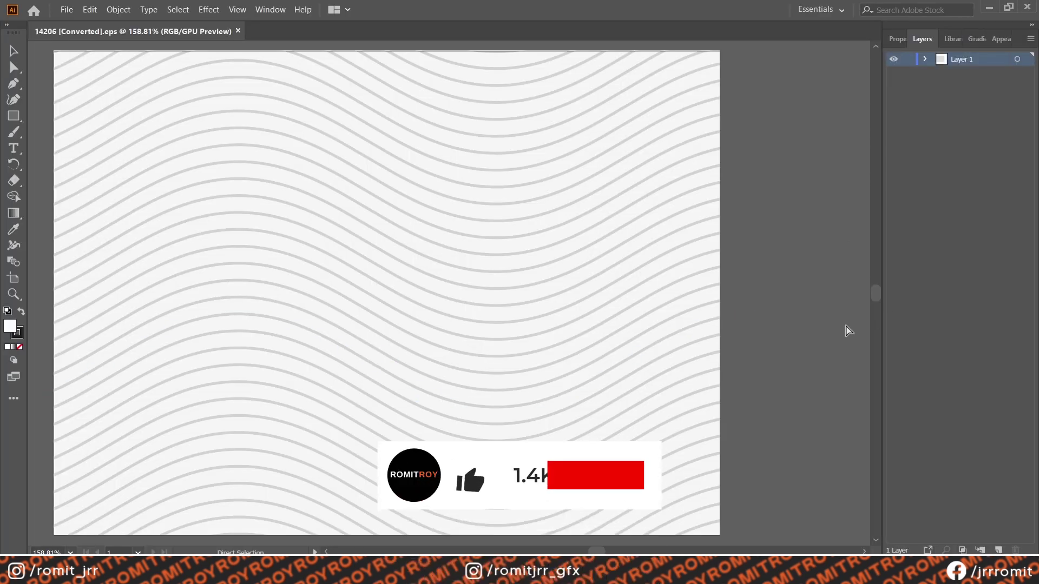
- Hide the overlay item and expand the nested wave-line groups in Illustrator's Layers panel
{"action": "key", "text": "ctrl+1"}
{"action": "key", "text": "ctrl+a"}
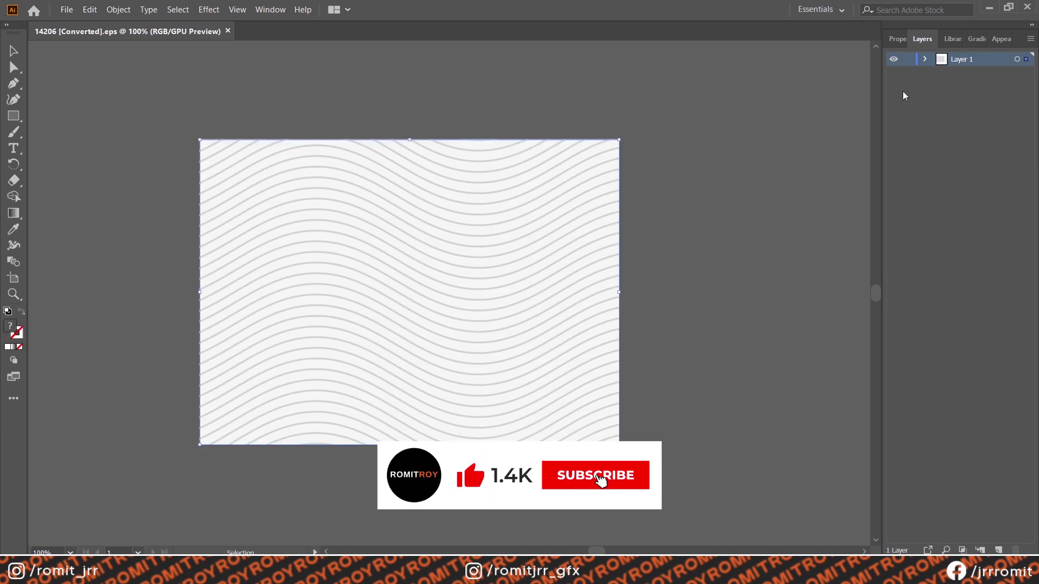
{"action": "left_click", "coordinate": [924, 59]}
{"action": "left_click", "coordinate": [894, 88]}
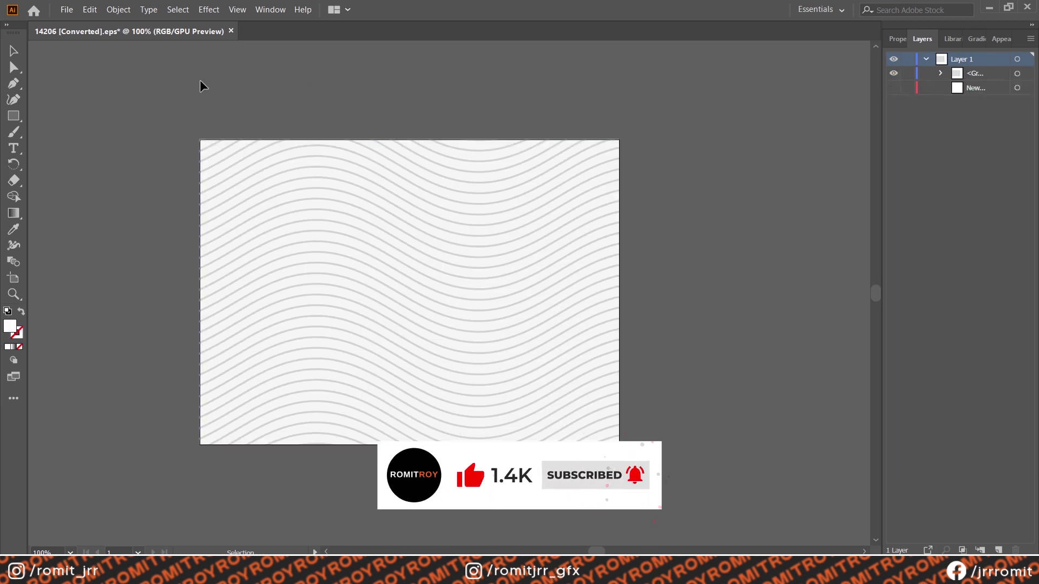
{"action": "key", "text": "ctrl+shift+a"}
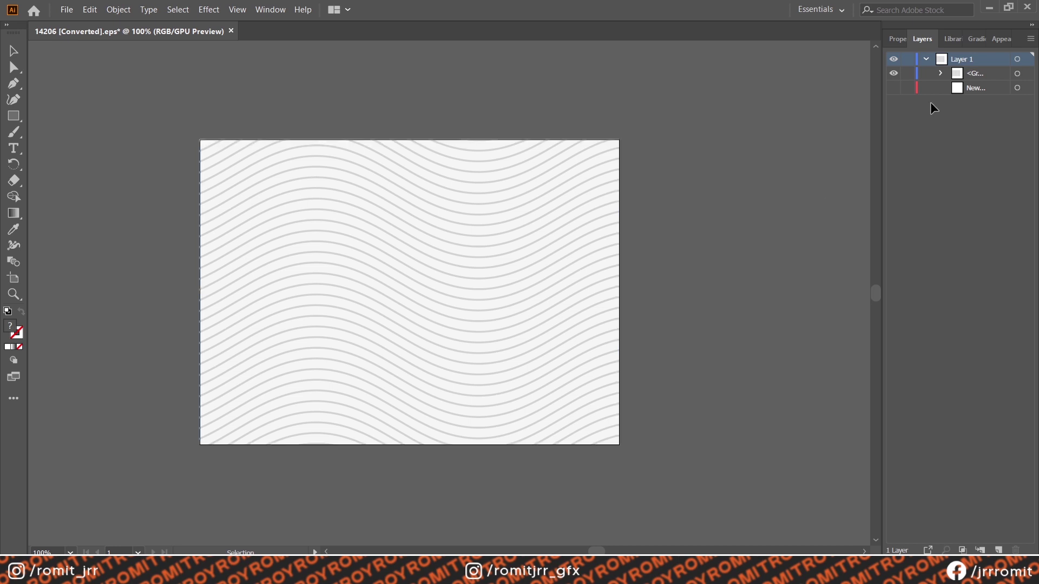
{"action": "left_click", "coordinate": [941, 73]}
{"action": "left_click", "coordinate": [957, 88]}
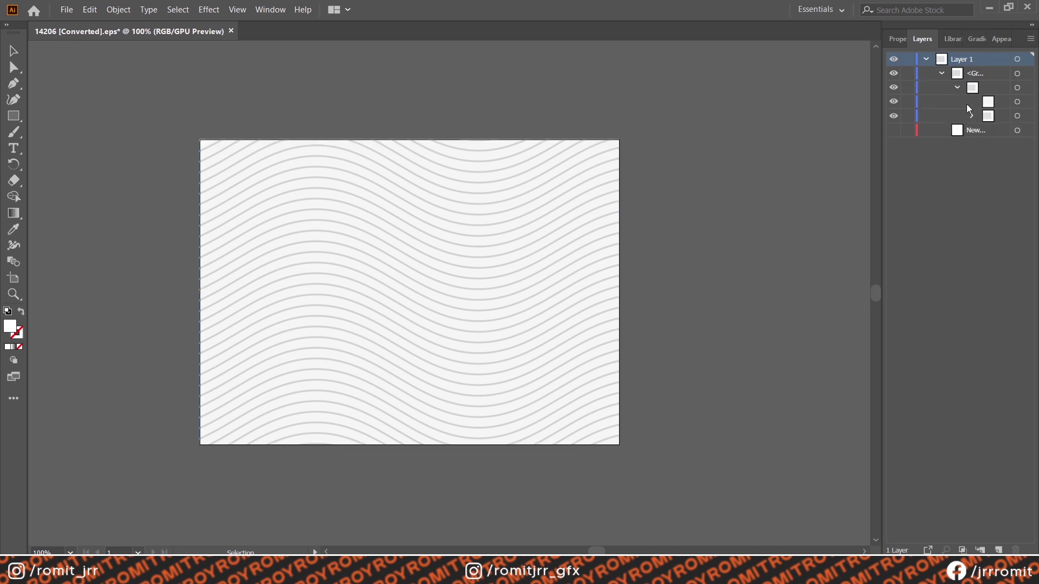
{"action": "left_click", "coordinate": [894, 102]}
{"action": "left_click", "coordinate": [972, 115]}
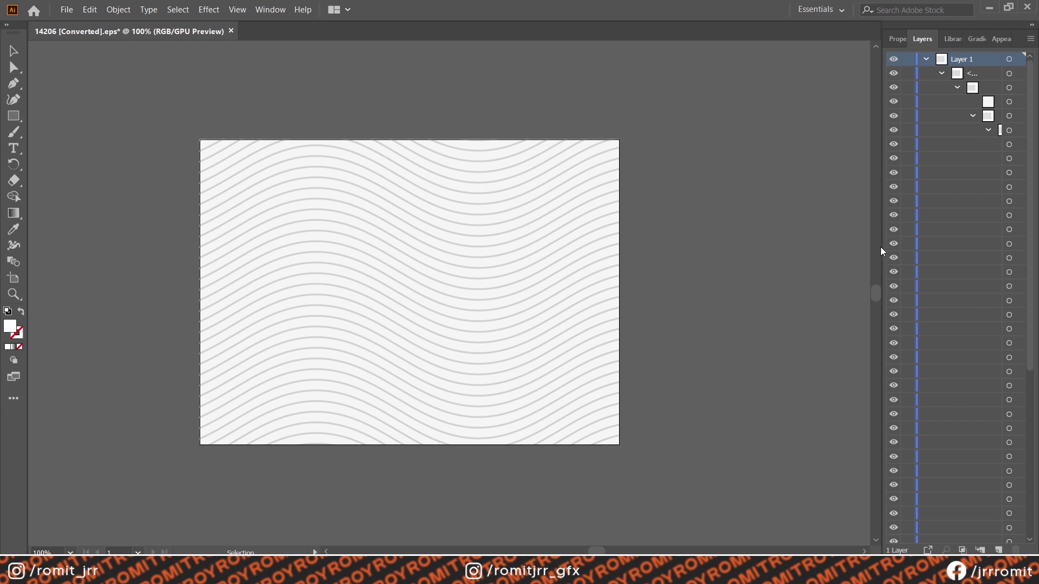
{"action": "left_click_drag", "start_coordinate": [883, 252], "coordinate": [749, 253]}
- Hide the Clipping Path, then copy all the wave artwork and paste it into Photoshop
{"action": "key", "text": "ctrl+minus"}
{"action": "key", "text": "ctrl+minus"}
{"action": "left_click", "coordinate": [1011, 102]}
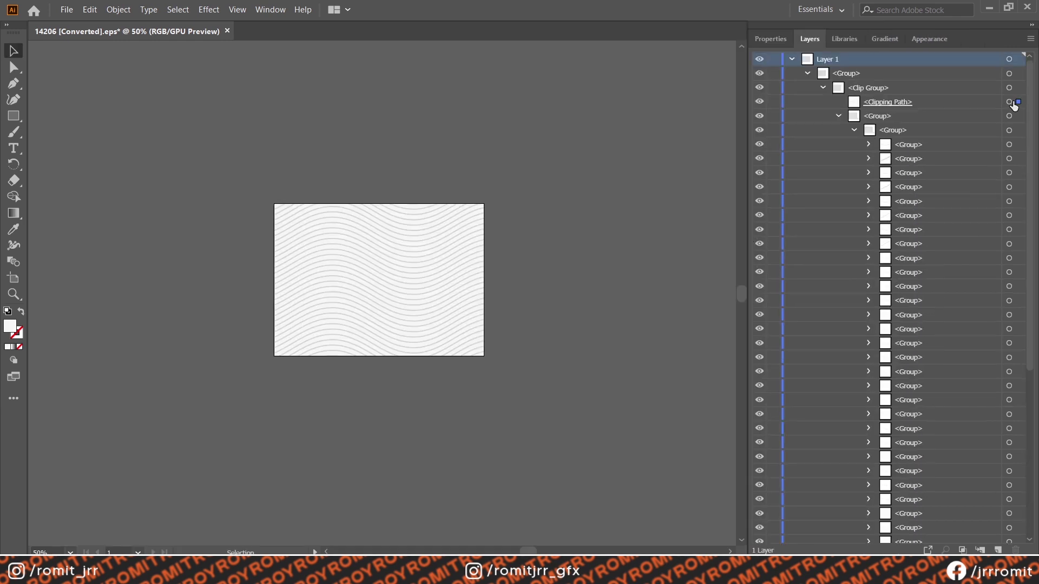
{"action": "left_click", "coordinate": [760, 103]}
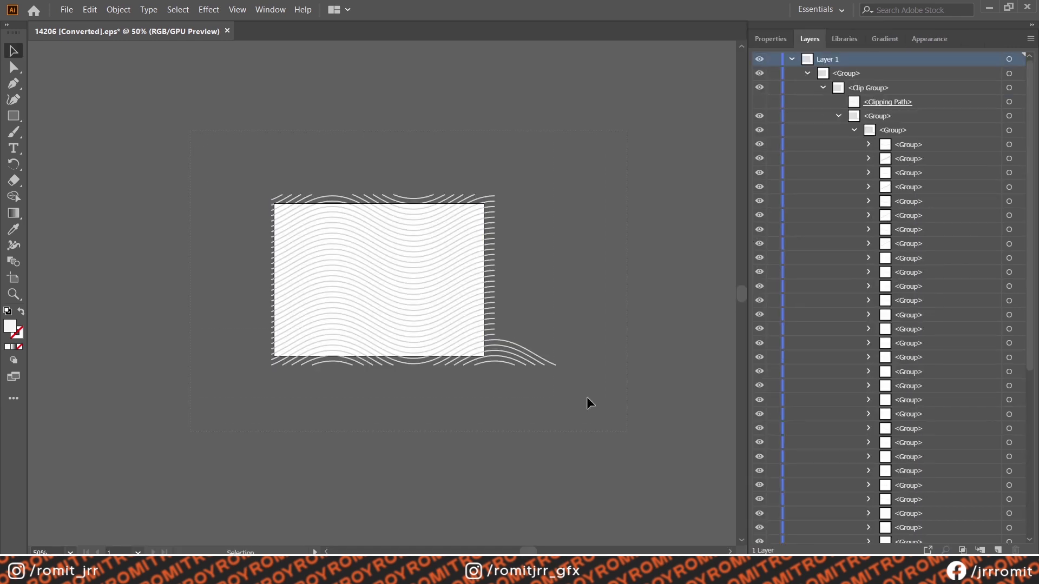
{"action": "right_click", "coordinate": [379, 238]}
{"action": "left_click", "coordinate": [602, 180]}
{"action": "key", "text": "ctrl+a"}
{"action": "key", "text": "ctrl+equal"}
{"action": "key", "text": "ctrl+equal"}
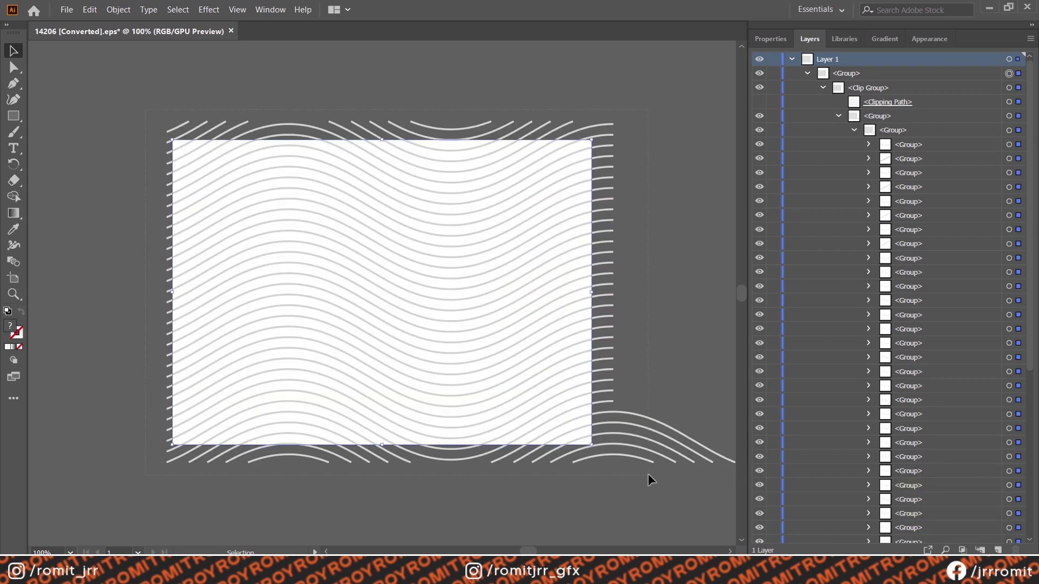
{"action": "key", "text": "ctrl+c"}
{"action": "key", "text": "alt+Tab"}
{"action": "key", "text": "ctrl+v"}
- Place the wave lines as a smart object and stretch them to cover the whole pink canvas
{"action": "left_click", "coordinate": [572, 158]}
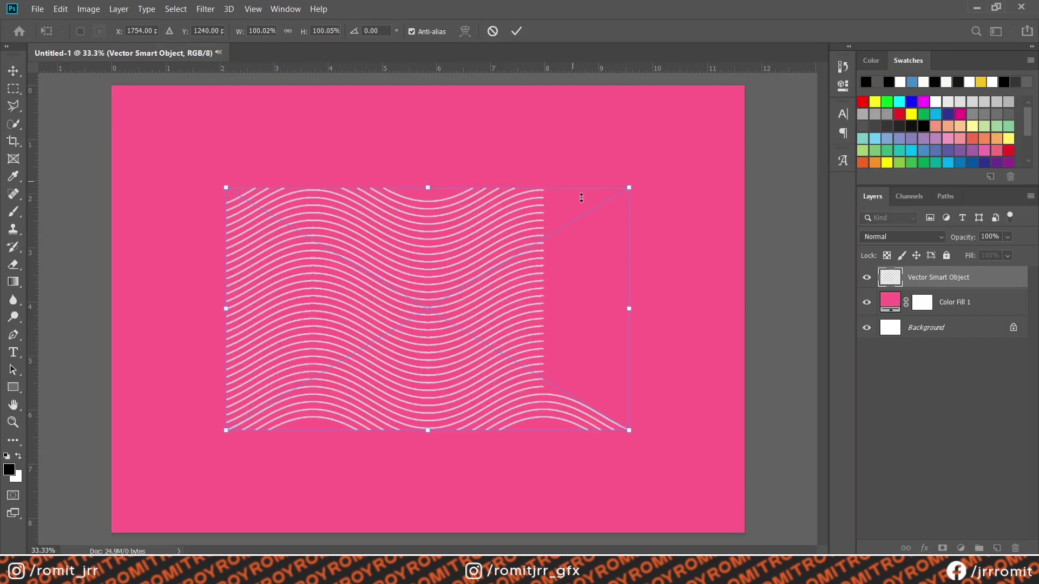
{"action": "left_click_drag", "start_coordinate": [424, 183], "coordinate": [438, 52]}
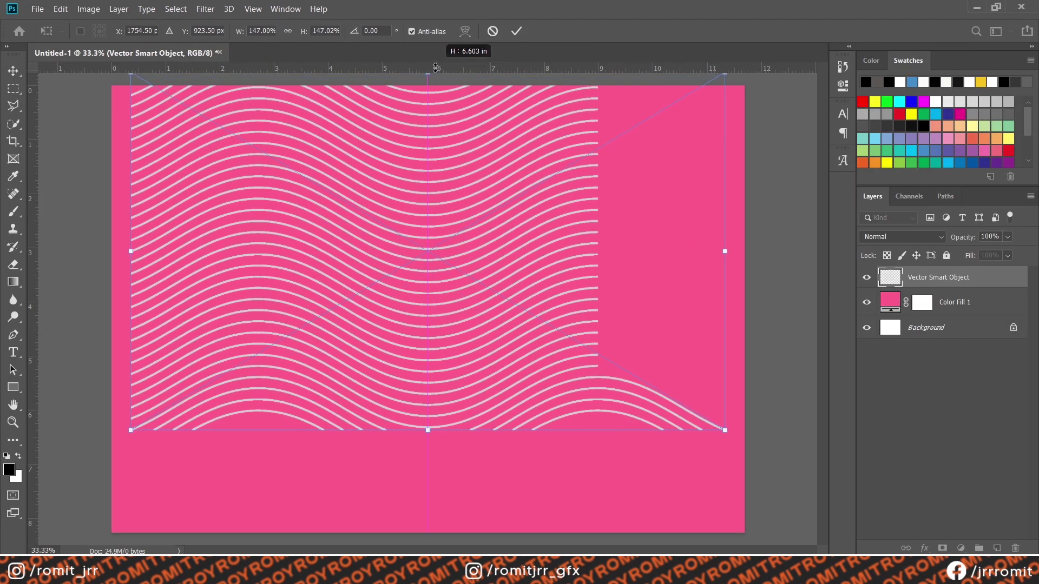
{"action": "key", "text": "ctrl+minus"}
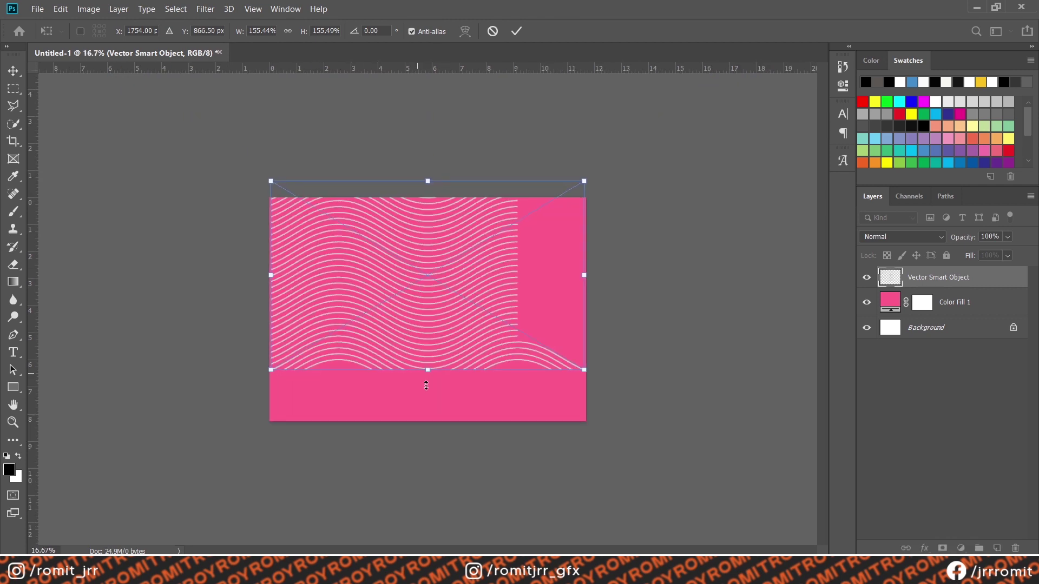
{"action": "left_click_drag", "start_coordinate": [425, 368], "coordinate": [437, 427]}
{"action": "left_click", "coordinate": [13, 70]}
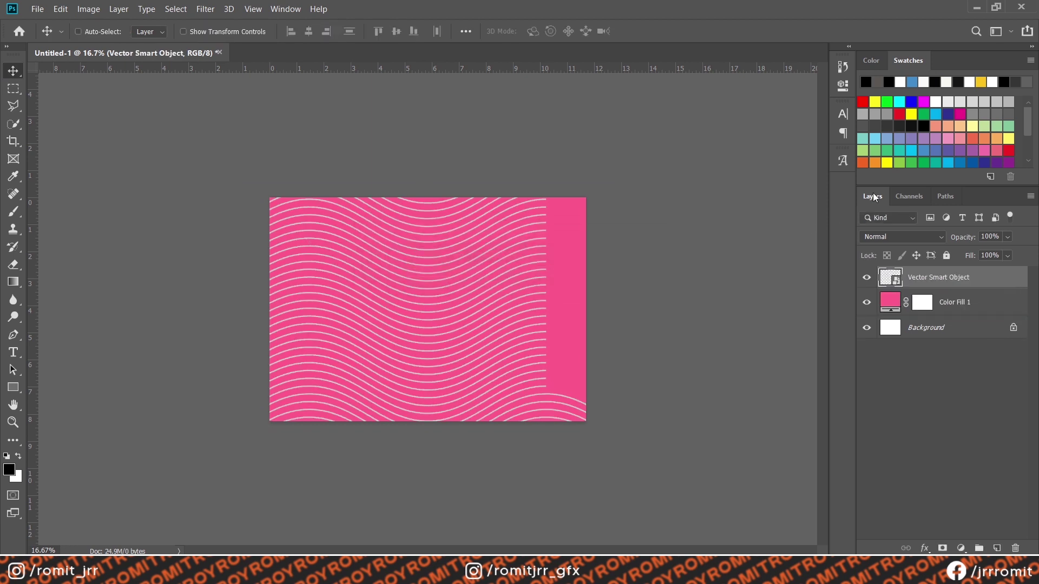
{"action": "left_click_drag", "start_coordinate": [466, 247], "coordinate": [507, 250]}
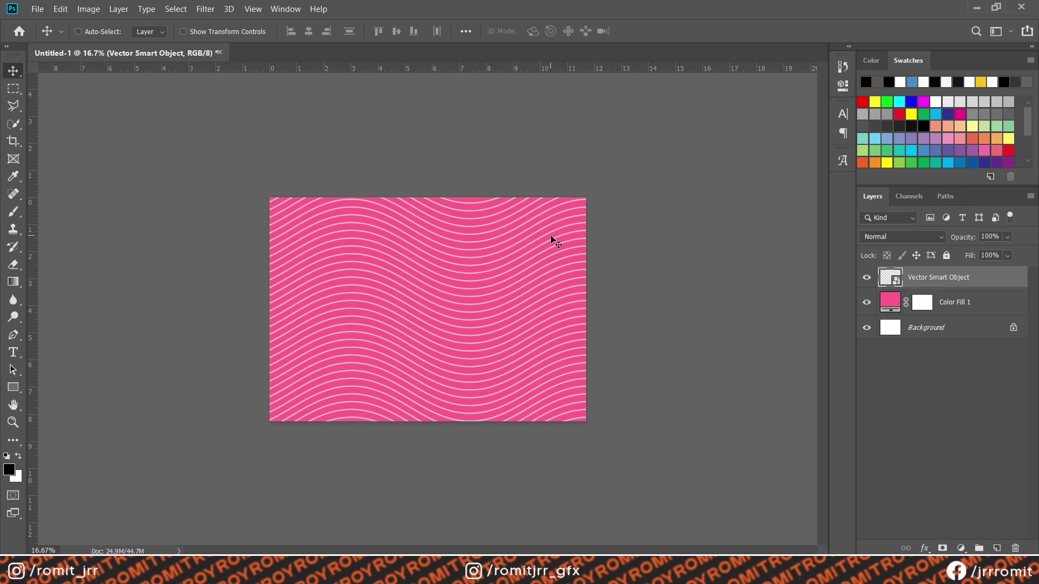
{"action": "key", "text": "ctrl+equal"}
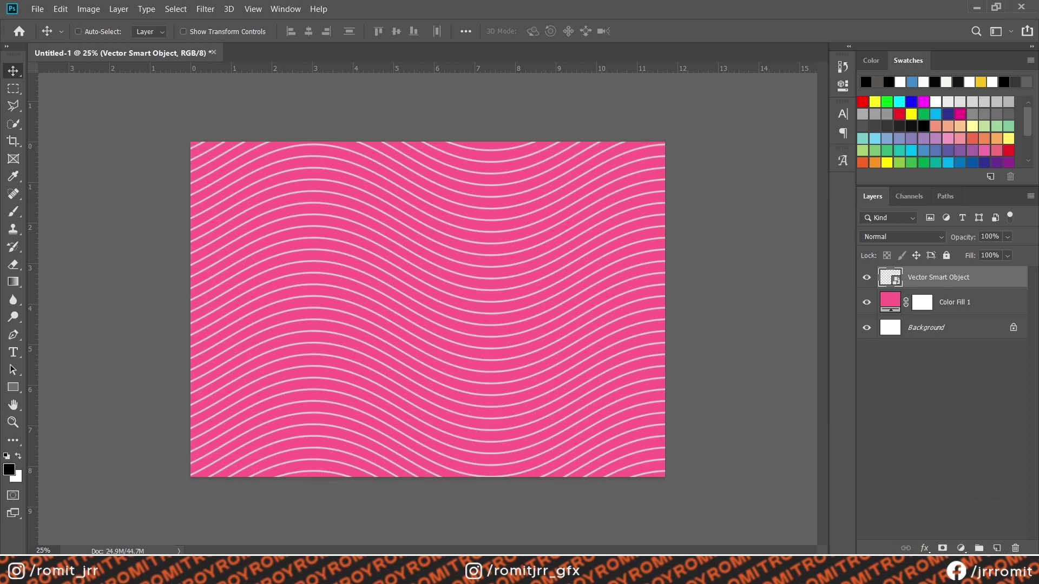
{"action": "key", "text": "alt+Tab"}
- Give the wavy lines layer a Color Overlay in pink ff7096
{"action": "key", "text": "ctrl+Tab"}
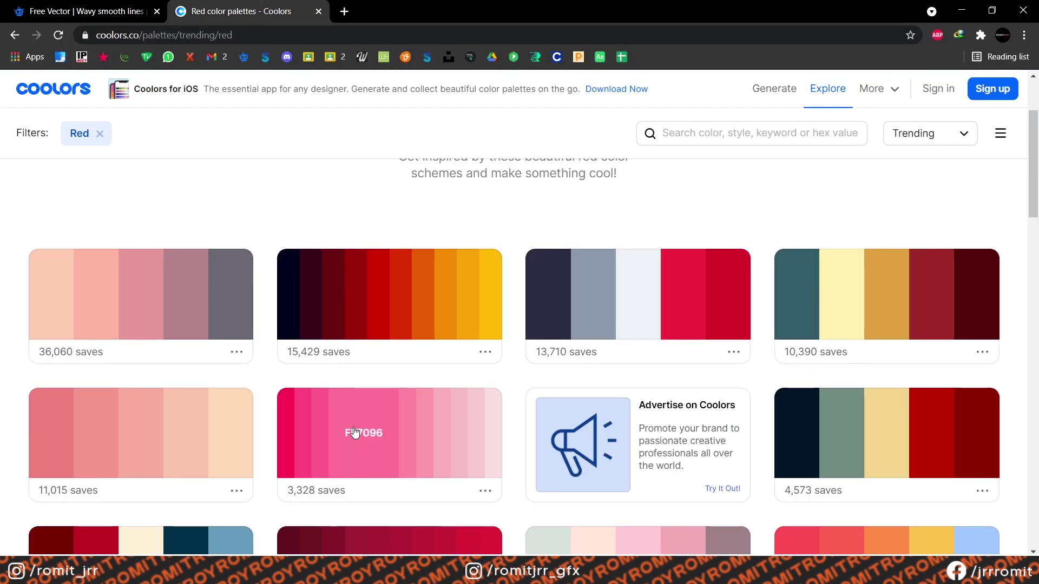
{"action": "key", "text": "alt+Tab"}
{"action": "right_click", "coordinate": [939, 277]}
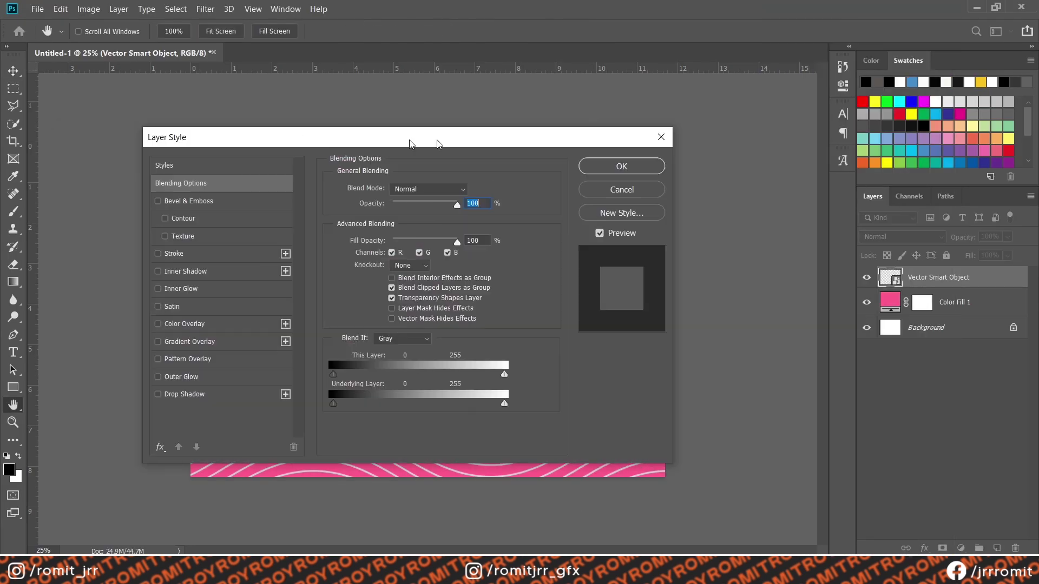
{"action": "left_click_drag", "start_coordinate": [441, 141], "coordinate": [890, 139]}
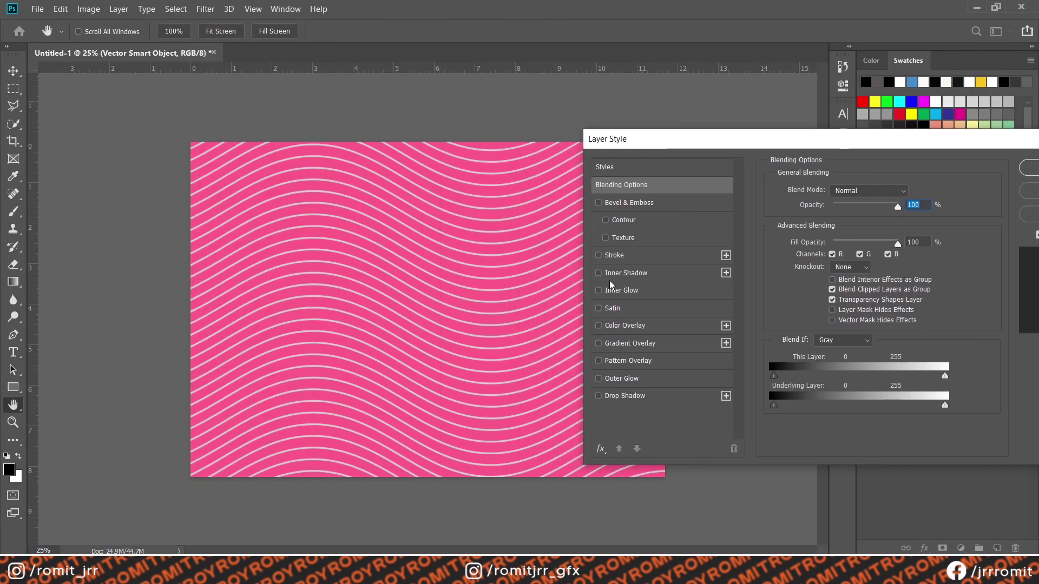
{"action": "left_click", "coordinate": [620, 327]}
{"action": "left_click", "coordinate": [911, 191]}
{"action": "key", "text": "ctrl+v"}
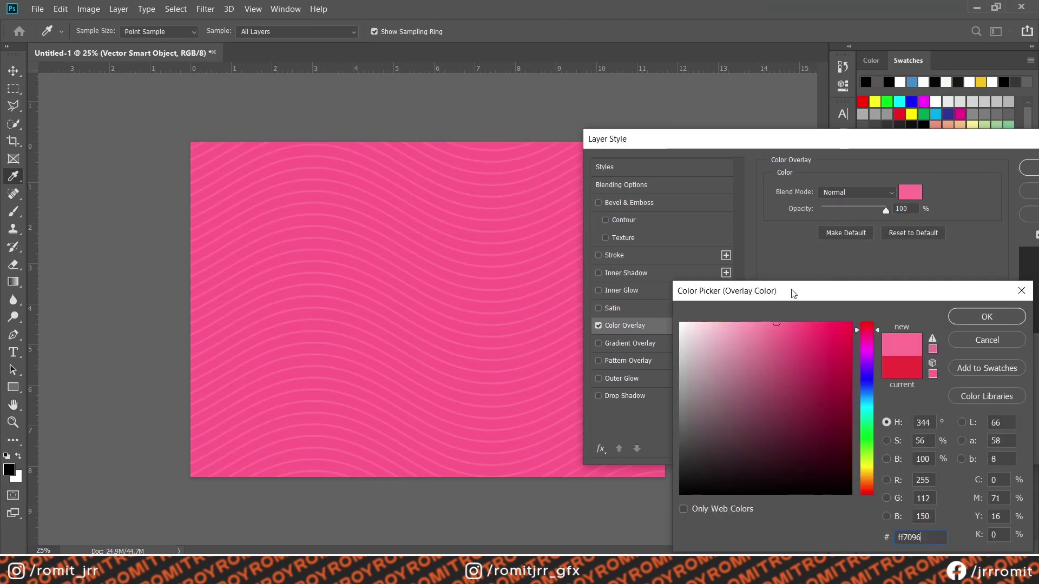
{"action": "left_click_drag", "start_coordinate": [794, 293], "coordinate": [680, 265]}
{"action": "left_click", "coordinate": [882, 291]}
{"action": "left_click_drag", "start_coordinate": [946, 155], "coordinate": [787, 161]}
{"action": "left_click", "coordinate": [906, 174]}
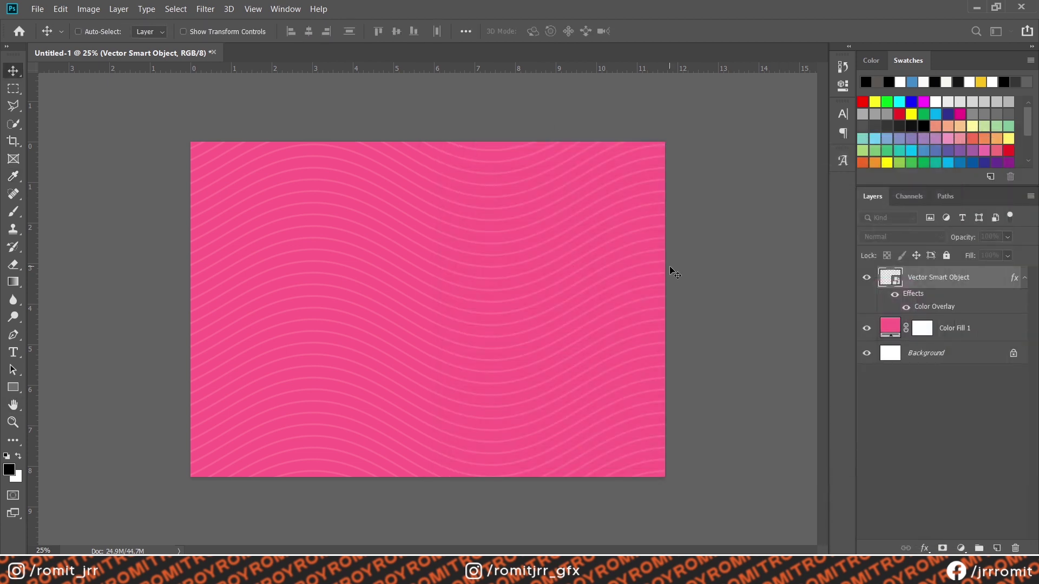
{"action": "left_click", "coordinate": [95, 10]}
{"action": "left_click", "coordinate": [103, 103]}
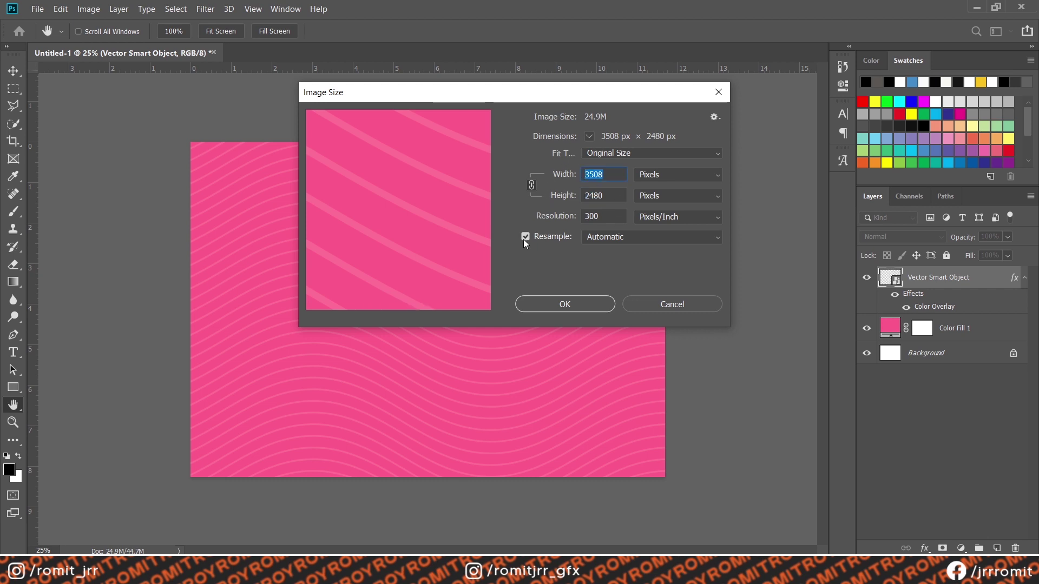
- Confirm the 3508 × 2480 px image size and draw a 90% rectangle of 3157 × 2167 px
{"action": "left_click", "coordinate": [568, 305]}
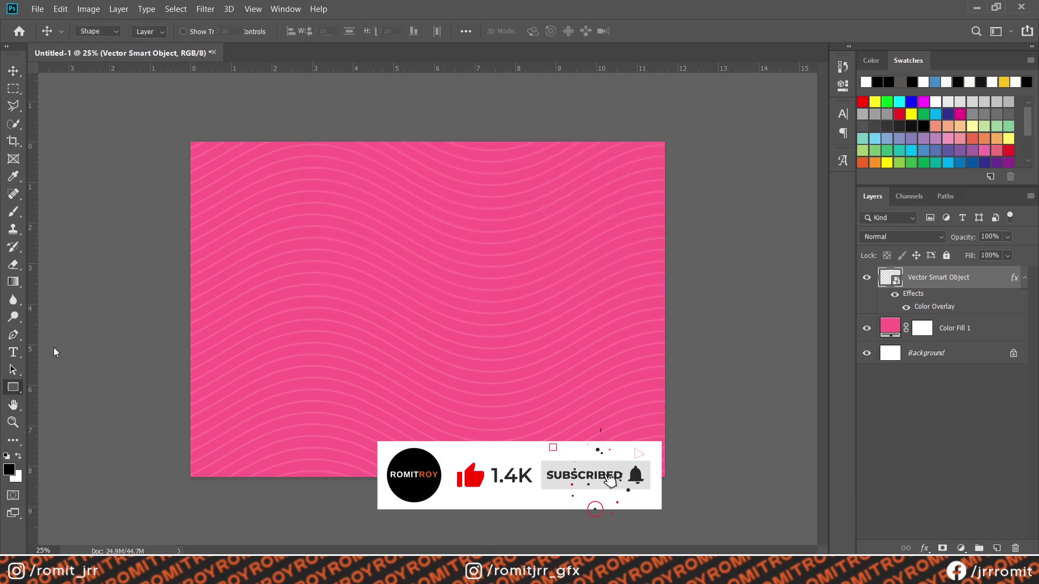
{"action": "left_click", "coordinate": [309, 248]}
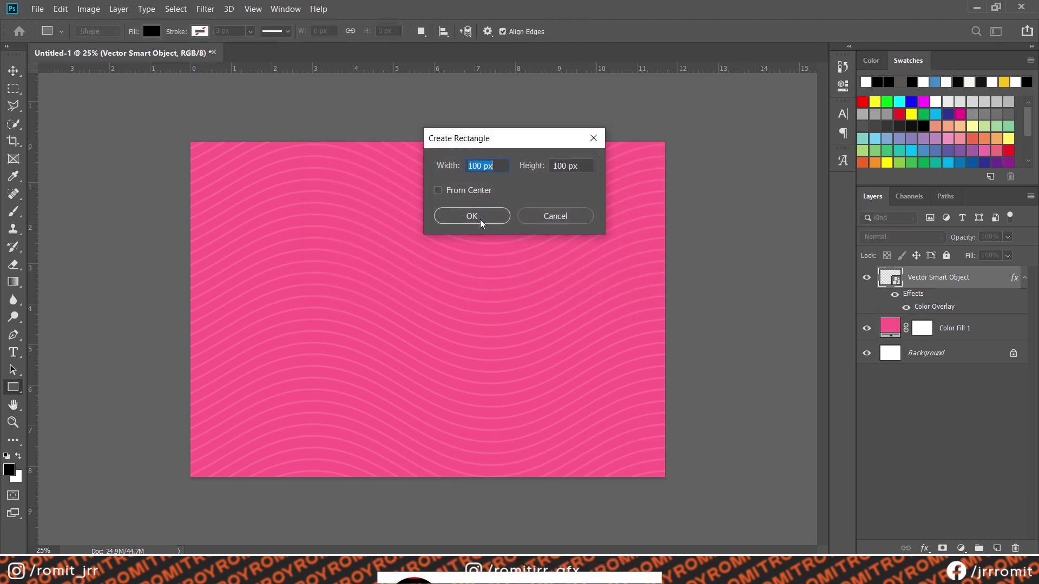
{"action": "type", "text": "350"}
{"action": "key", "text": "Tab"}
{"action": "type", "text": "2408*0"}
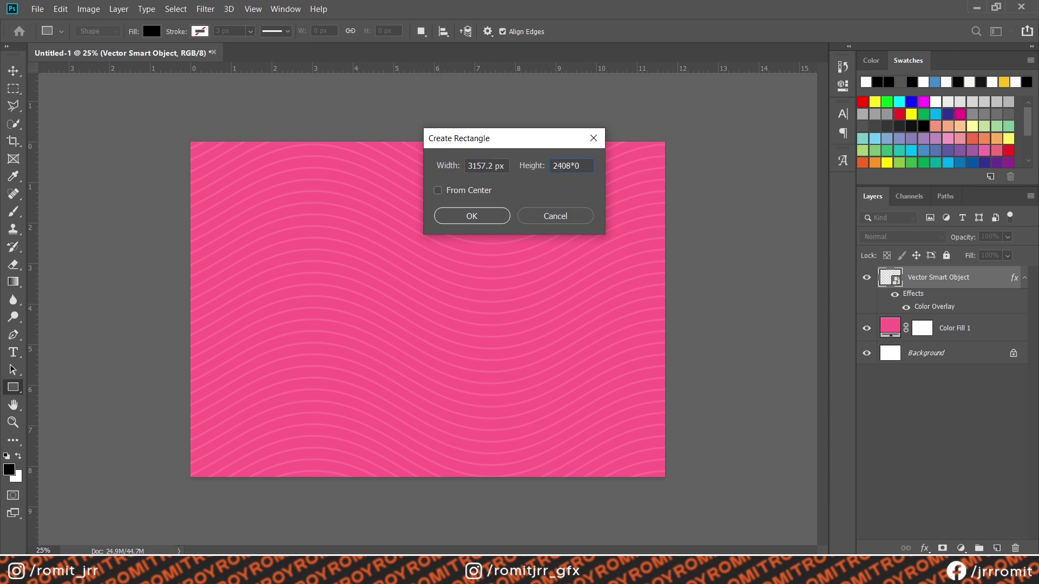
{"action": "type", "text": ".9"}
{"action": "key", "text": "Return"}
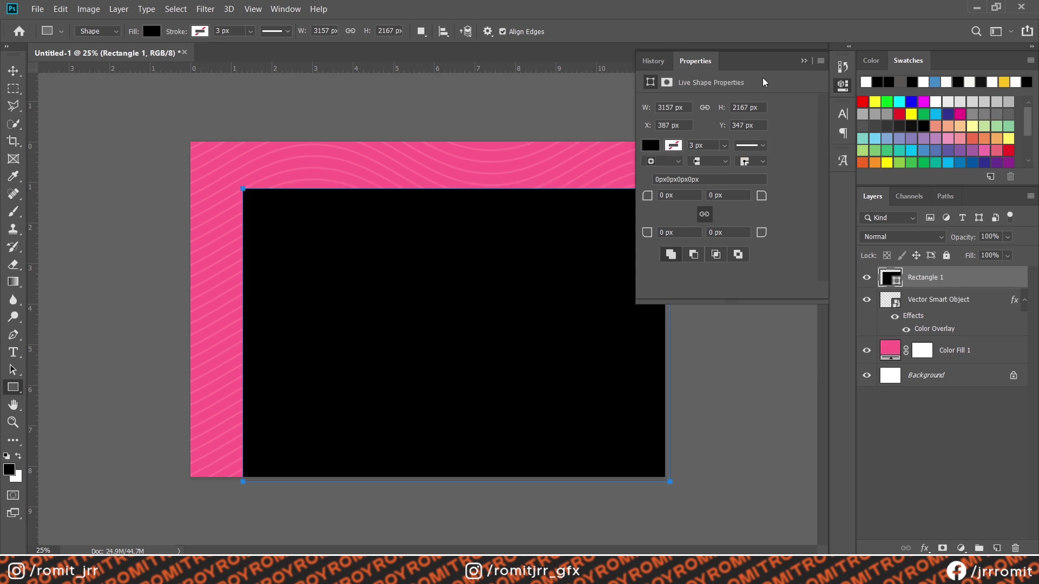
- Make the rectangle white and centre it horizontally and vertically on the canvas
{"action": "left_click", "coordinate": [149, 31]}
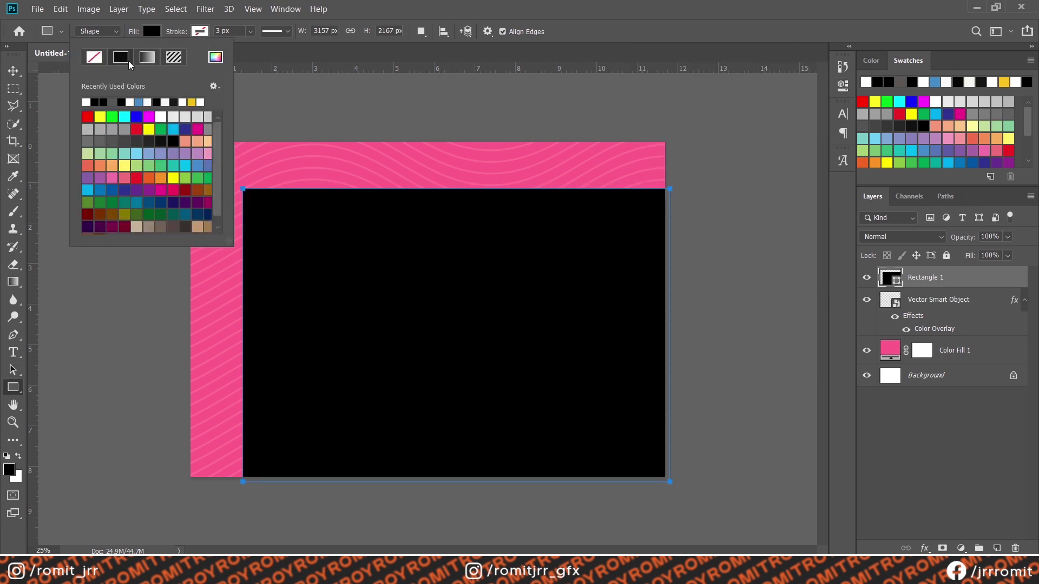
{"action": "left_click", "coordinate": [157, 109]}
{"action": "key", "text": "v"}
{"action": "left_click", "coordinate": [918, 317], "text": "shift"}
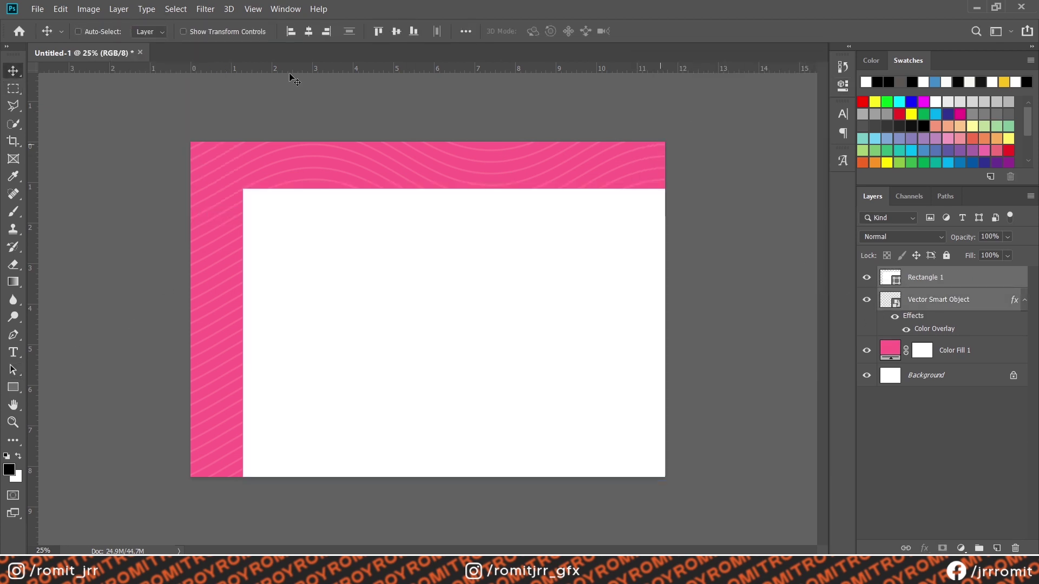
{"action": "left_click", "coordinate": [309, 31]}
{"action": "left_click", "coordinate": [396, 31]}
{"action": "left_click", "coordinate": [924, 287]}
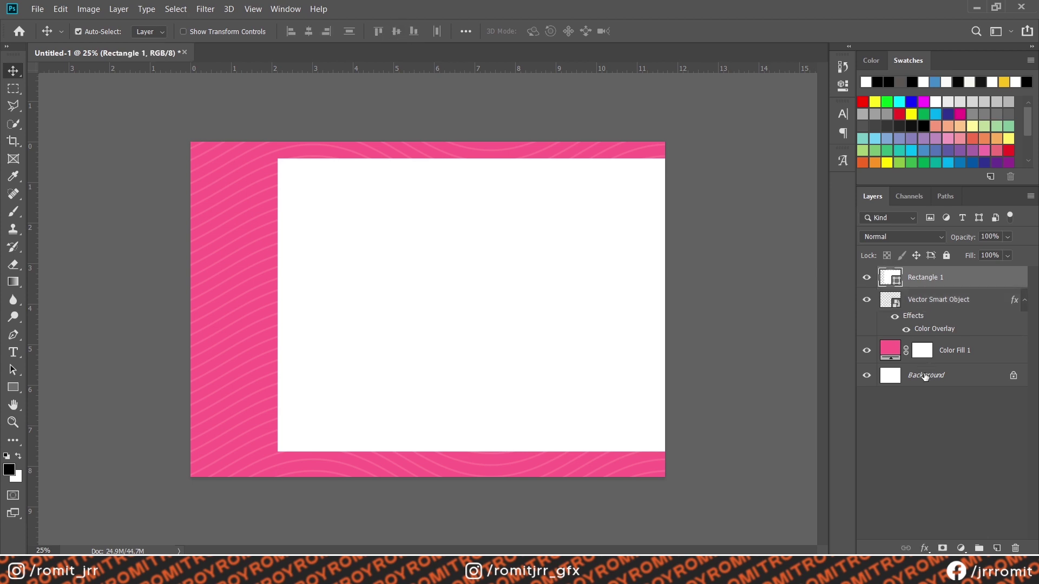
{"action": "left_click", "coordinate": [927, 375], "text": "ctrl"}
{"action": "left_click", "coordinate": [309, 32]}
{"action": "left_click", "coordinate": [396, 31]}
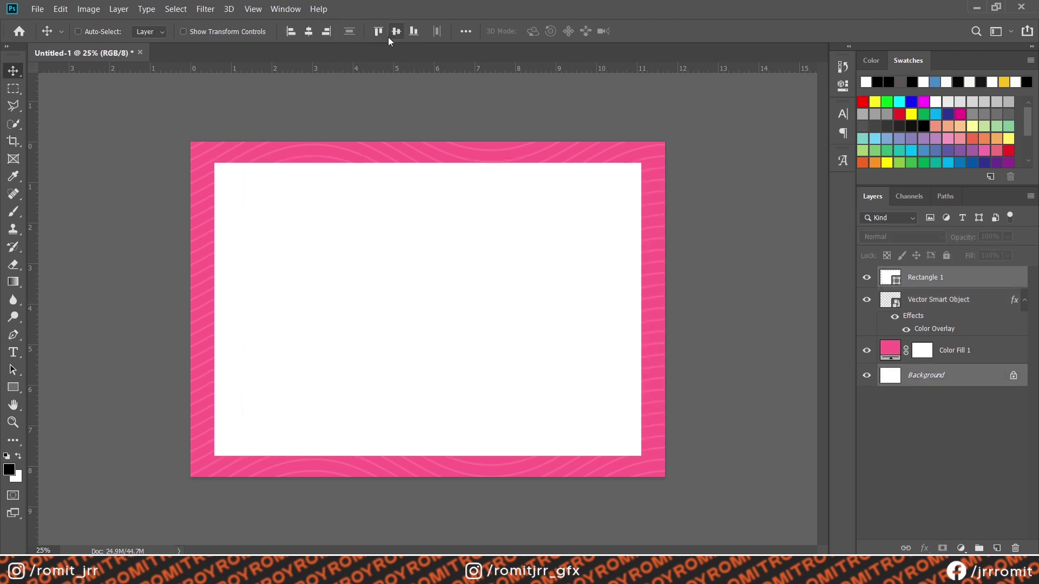
- Set the white rectangle's opacity to 80%
{"action": "left_click", "coordinate": [13, 387]}
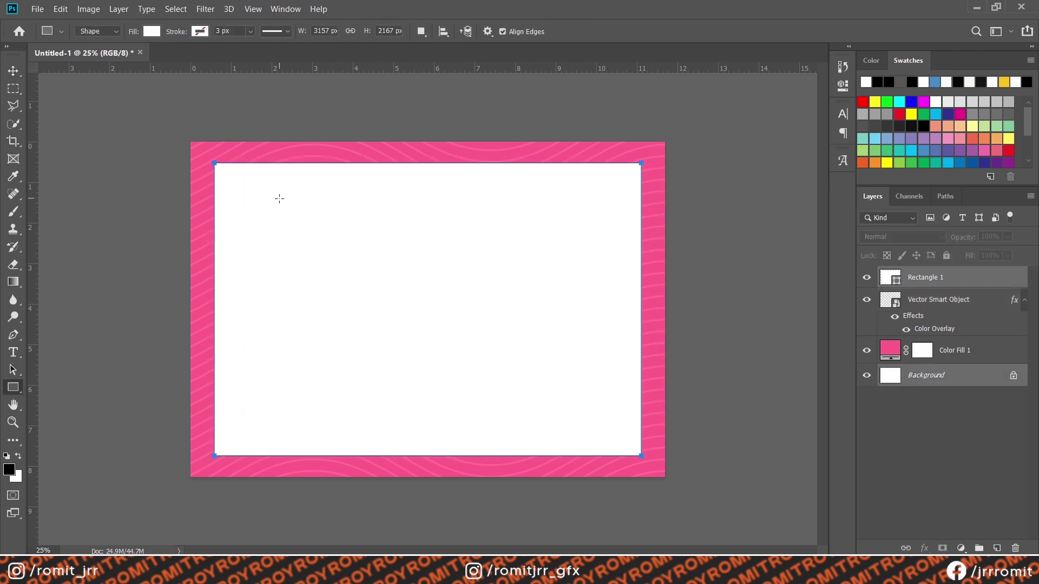
{"action": "left_click", "coordinate": [950, 287]}
{"action": "key", "text": "v"}
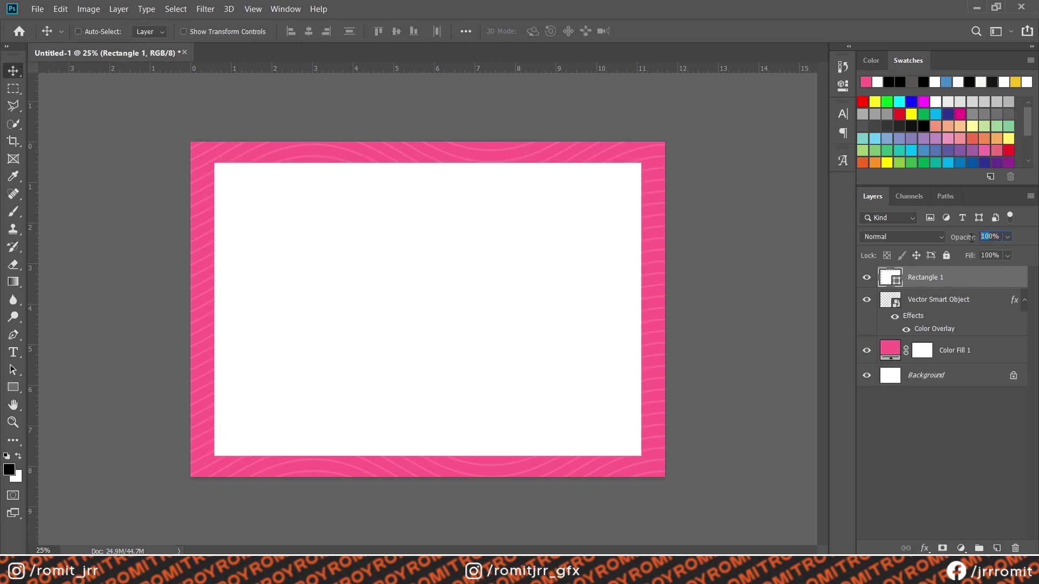
{"action": "left_click", "coordinate": [992, 236]}
{"action": "type", "text": "80"}
{"action": "type", "text": "70"}
{"action": "key", "text": "Return"}
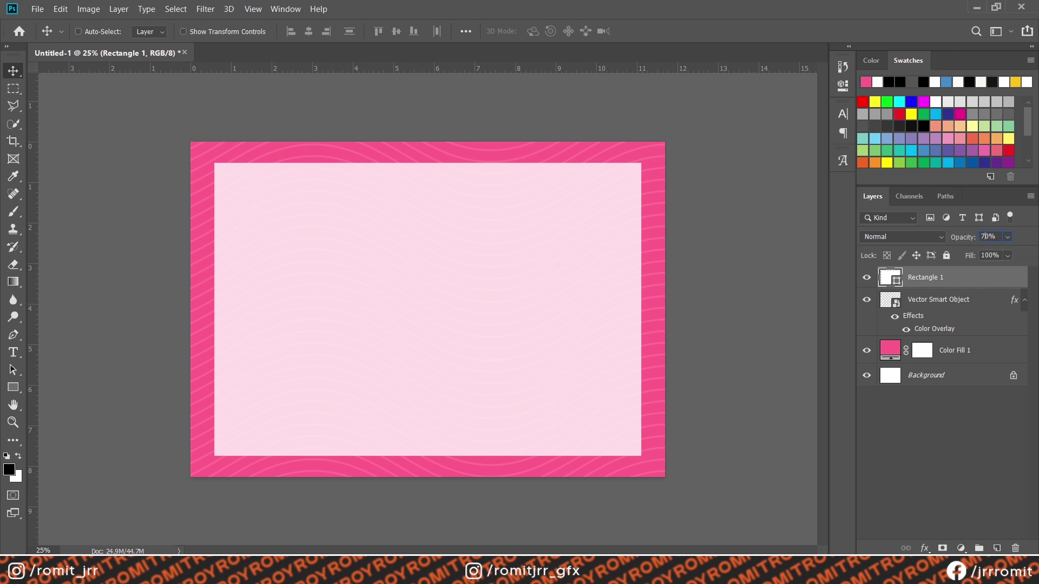
{"action": "key", "text": "Return"}
{"action": "left_click_drag", "start_coordinate": [965, 233], "coordinate": [968, 236]}
- Copy the gamer logo image from the browser's search results
{"action": "key", "text": "alt+Tab"}
{"action": "right_click", "coordinate": [845, 188]}
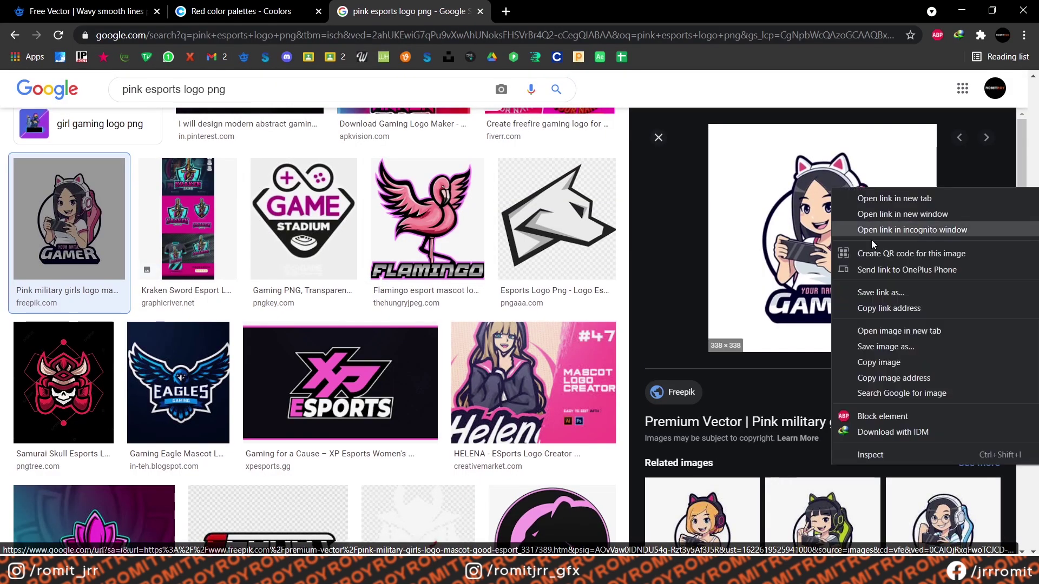
{"action": "left_click", "coordinate": [872, 362]}
{"action": "key", "text": "alt+Tab"}
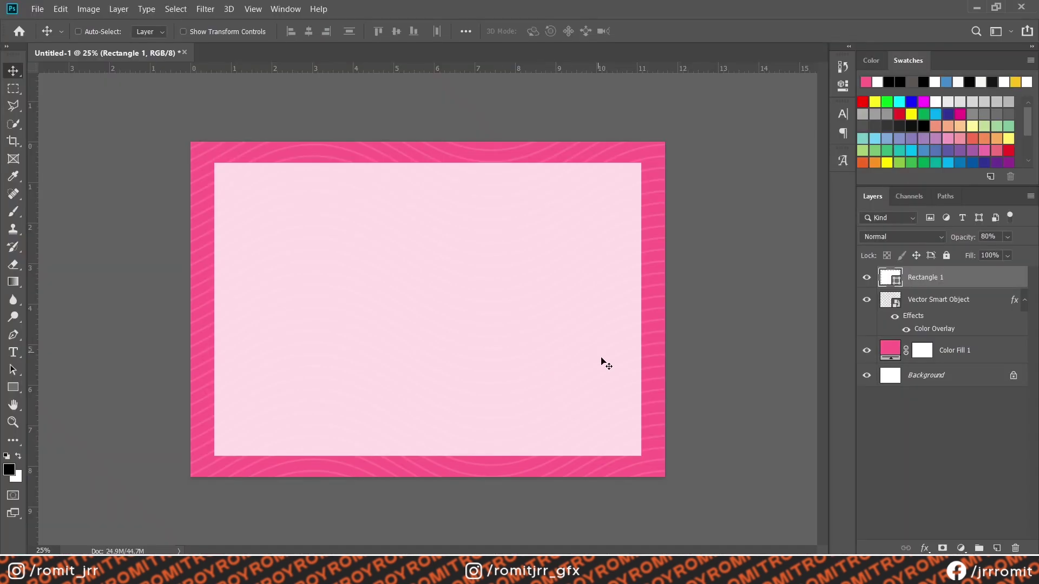
- Paste the gamer logo, enlarge it, and convert it to a smart object for editing
{"action": "key", "text": "ctrl+v"}
{"action": "key", "text": "ctrl+t"}
{"action": "left_click_drag", "start_coordinate": [428, 286], "coordinate": [447, 182]}
{"action": "left_click_drag", "start_coordinate": [427, 344], "coordinate": [427, 418]}
{"action": "key", "text": "Return"}
{"action": "right_click", "coordinate": [943, 275]}
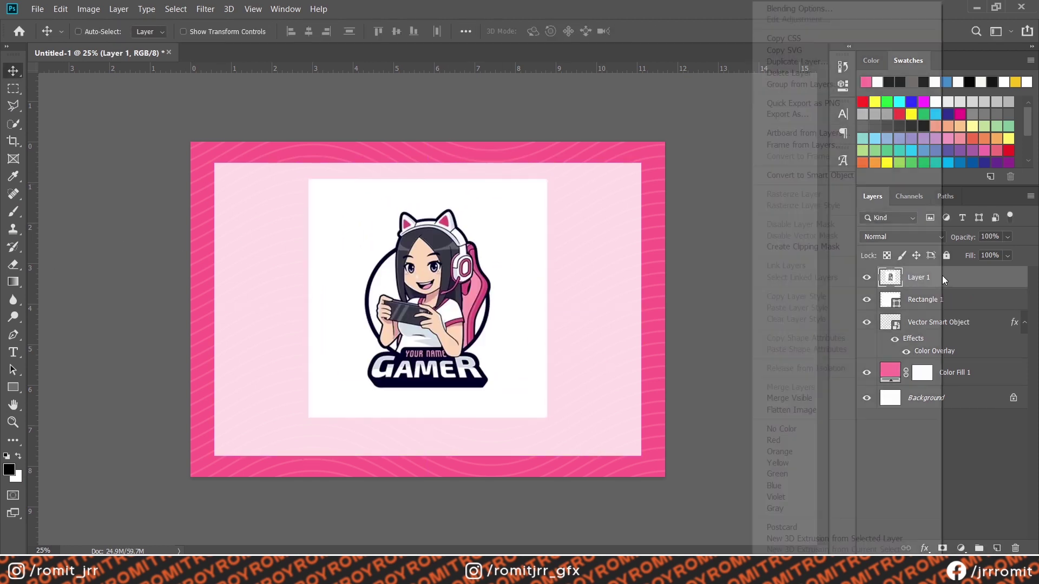
{"action": "left_click", "coordinate": [806, 175]}
{"action": "double_click", "coordinate": [885, 278]}
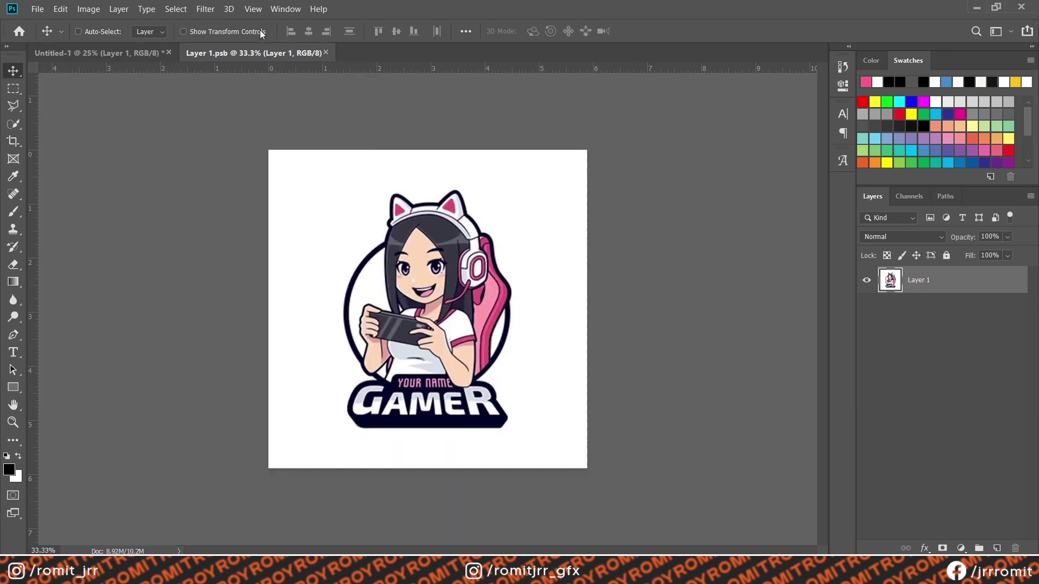
- Select the logo with Color Range and Quick Selection, mask out its white background, and save
{"action": "left_click", "coordinate": [176, 9]}
{"action": "left_click", "coordinate": [192, 133]}
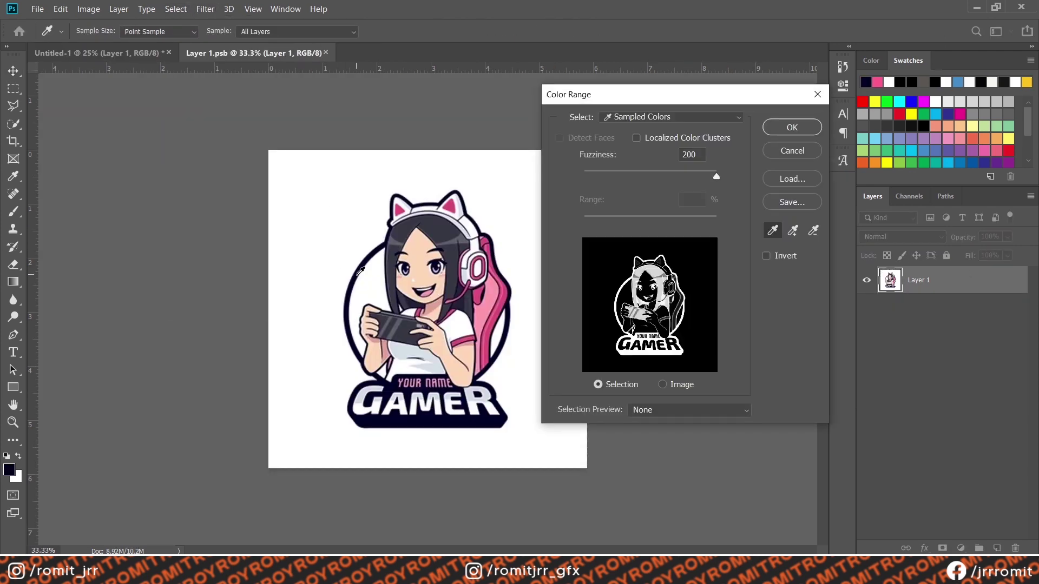
{"action": "left_click", "coordinate": [786, 128]}
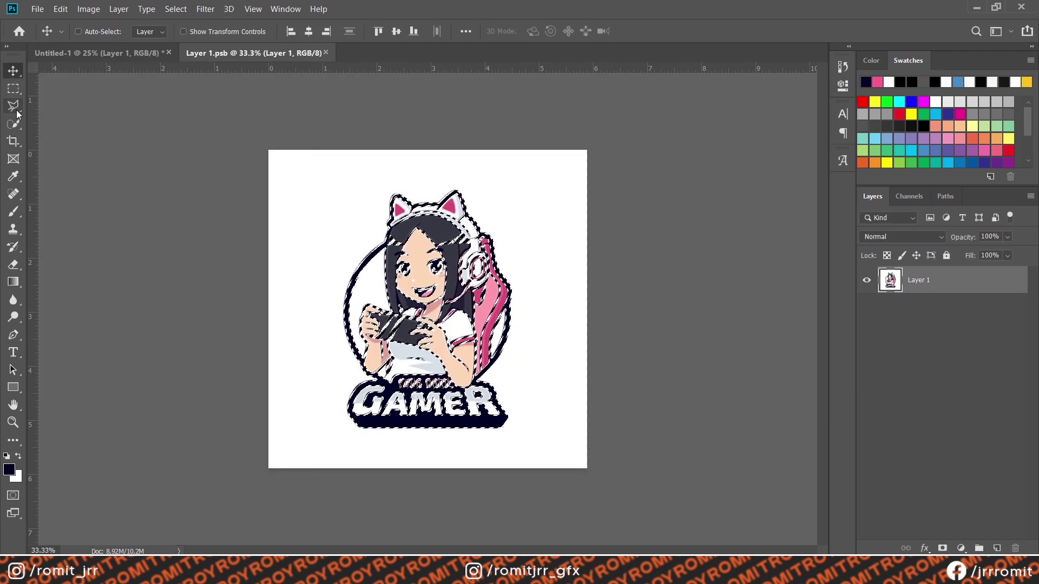
{"action": "key", "text": "w"}
{"action": "key", "text": "bracketright"}
{"action": "key", "text": "bracketright"}
{"action": "key", "text": "bracketright"}
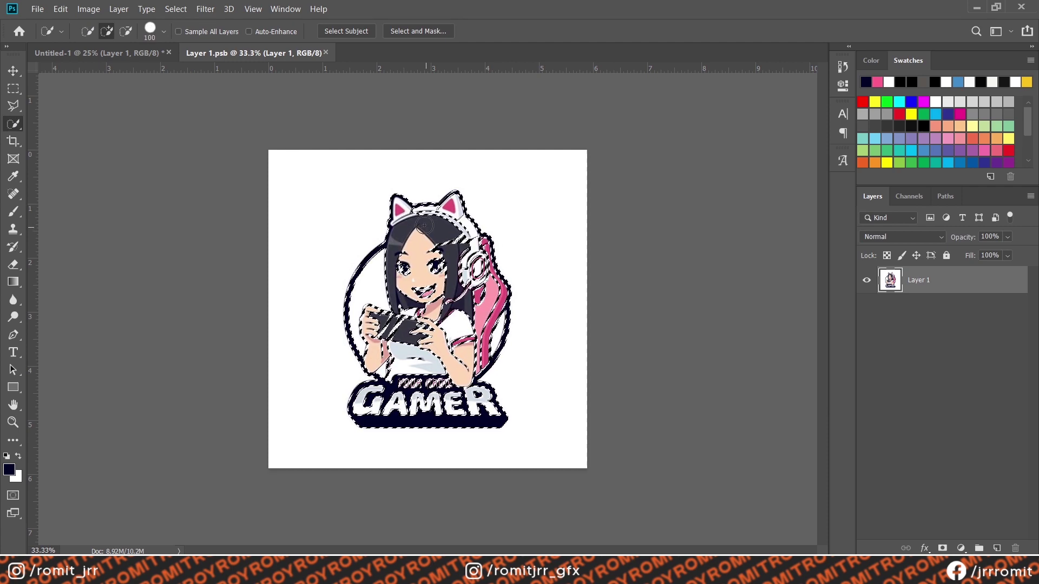
{"action": "mouse_move", "coordinate": [425, 217]}
{"action": "left_mouse_down"}
{"action": "mouse_move", "coordinate": [364, 329]}
{"action": "mouse_move", "coordinate": [361, 399]}
{"action": "left_mouse_up"}
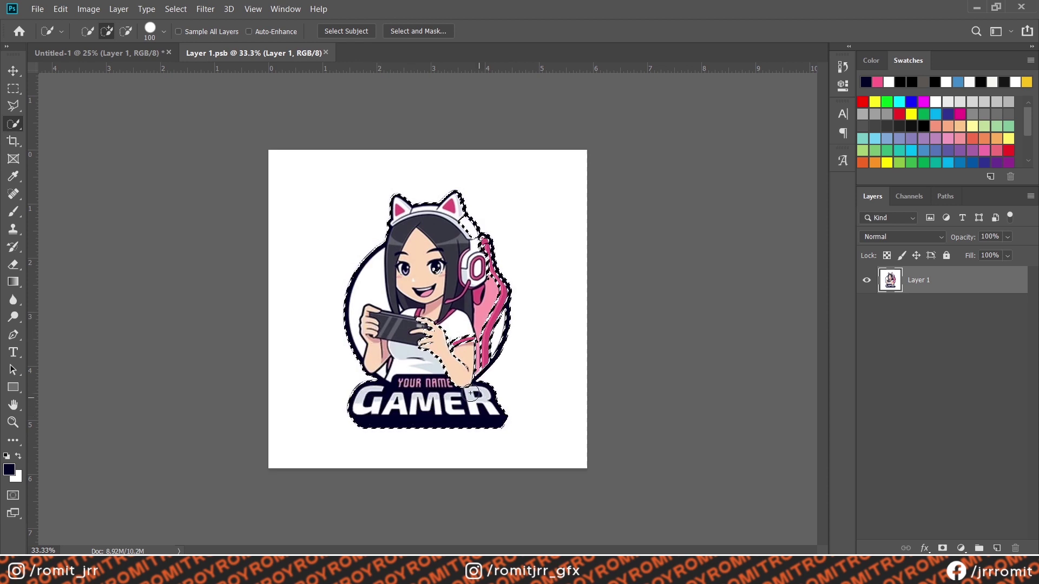
{"action": "mouse_move", "coordinate": [362, 399]}
{"action": "left_mouse_down"}
{"action": "mouse_move", "coordinate": [466, 358]}
{"action": "mouse_move", "coordinate": [425, 343]}
{"action": "left_mouse_up"}
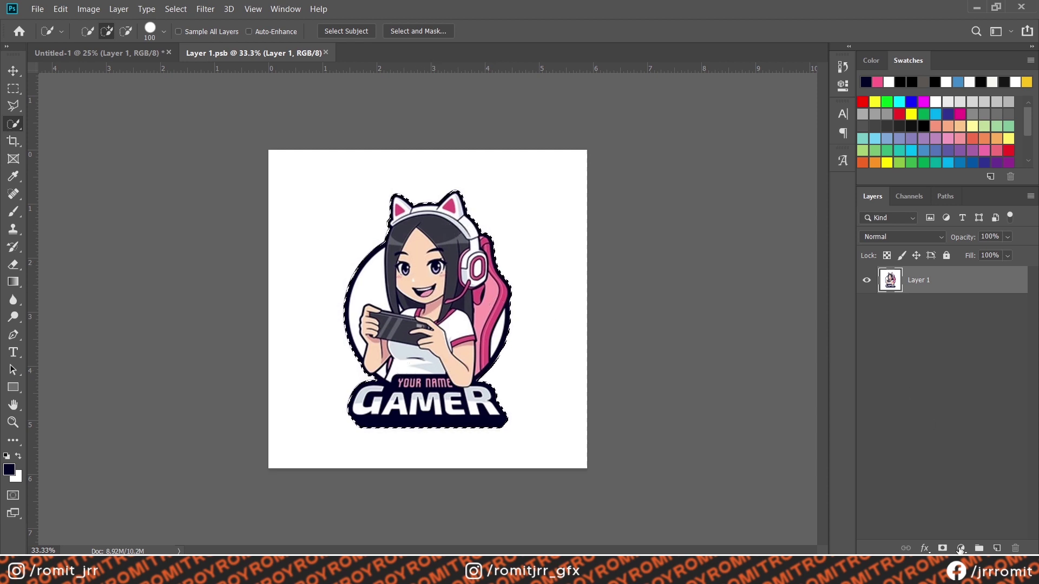
{"action": "left_click", "coordinate": [942, 548]}
{"action": "left_click", "coordinate": [356, 53]}
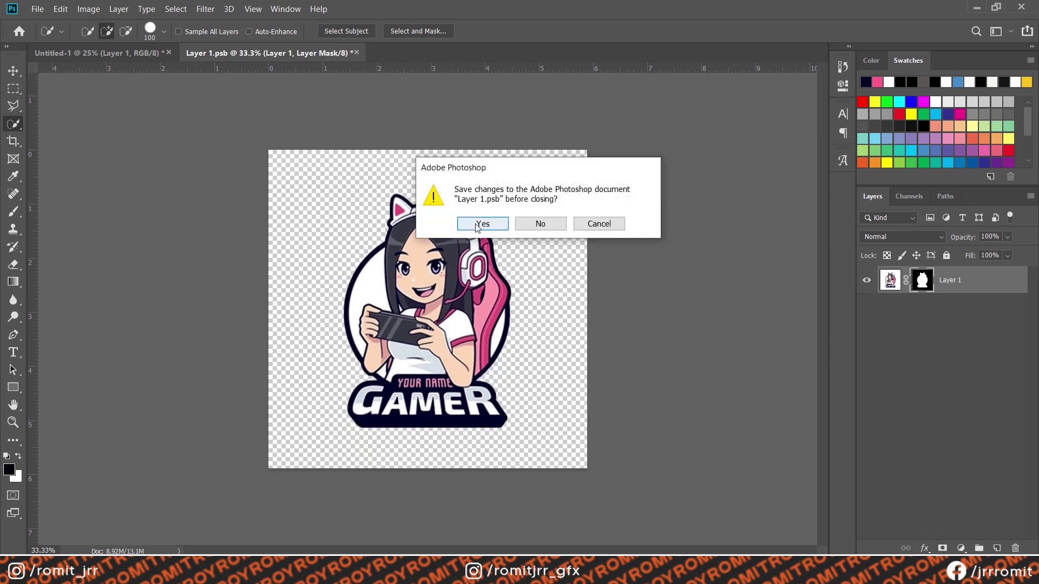
{"action": "key", "text": "Return"}
{"action": "type", "text": "Lo"}
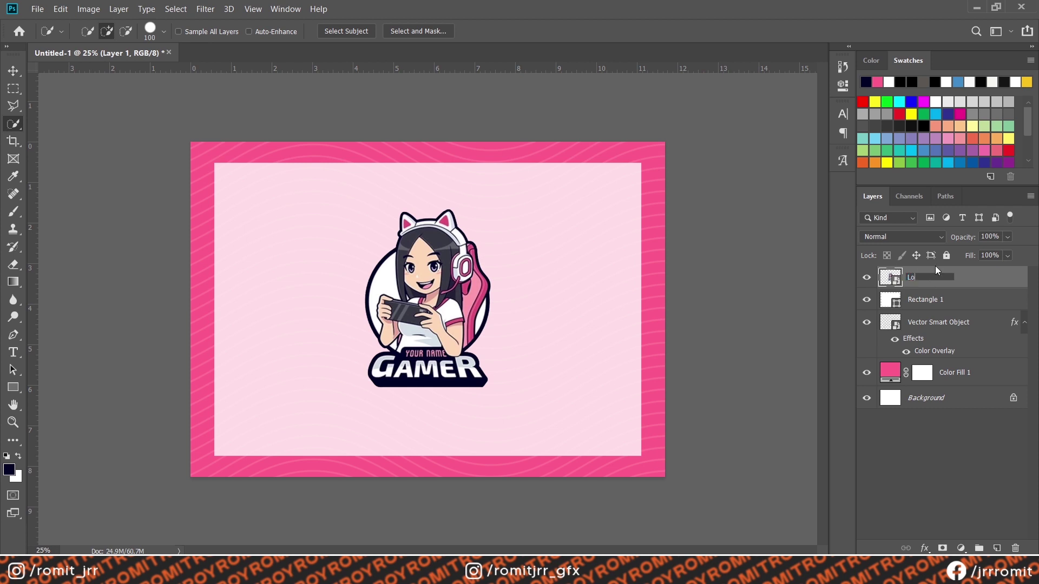
- Name the layer Logo, scale it to about 55% and place it top-right of the panel
{"action": "type", "text": "go"}
{"action": "key", "text": "Return"}
{"action": "key", "text": "v"}
{"action": "key", "text": "ctrl+t"}
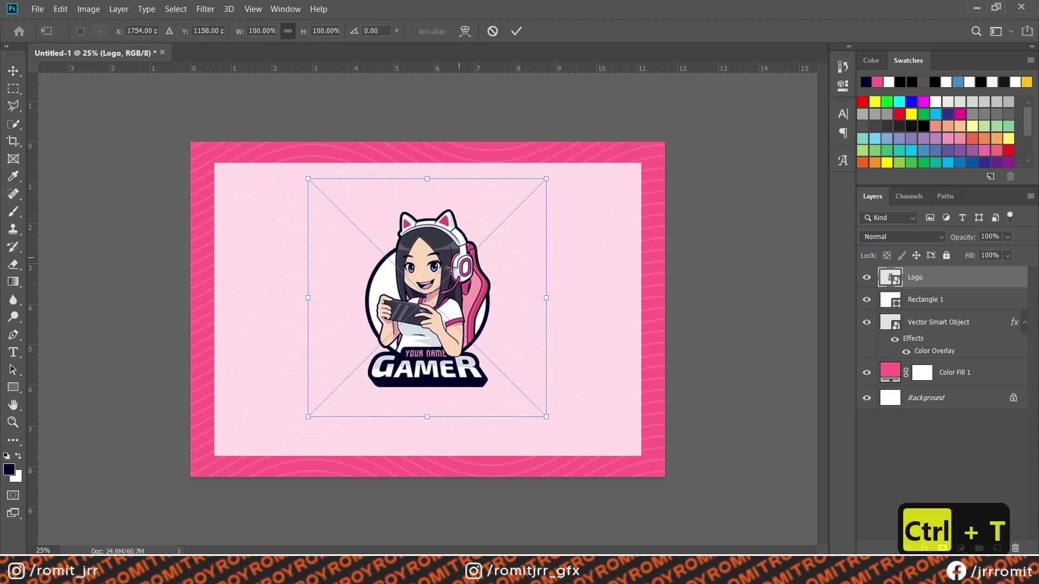
{"action": "left_click_drag", "start_coordinate": [308, 417], "coordinate": [415, 309]}
{"action": "mouse_move", "coordinate": [492, 250]}
{"action": "left_mouse_down"}
{"action": "mouse_move", "coordinate": [586, 244]}
{"action": "mouse_move", "coordinate": [585, 235]}
{"action": "left_mouse_up"}
{"action": "key", "text": "Return"}
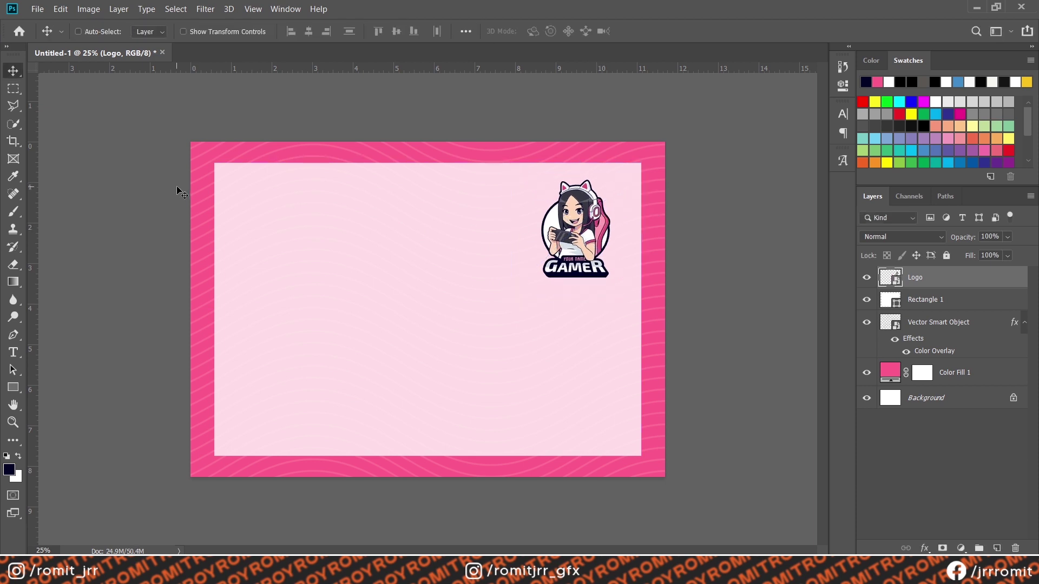
- Add a vertical guide at the panel's left edge and type the CERTIFICATE OF ACHIEVEMENT heading there
{"action": "key", "text": "t"}
{"action": "left_click_drag", "start_coordinate": [33, 230], "coordinate": [236, 233]}
{"action": "left_click", "coordinate": [235, 205]}
{"action": "type", "text": "CERTIFICA"}
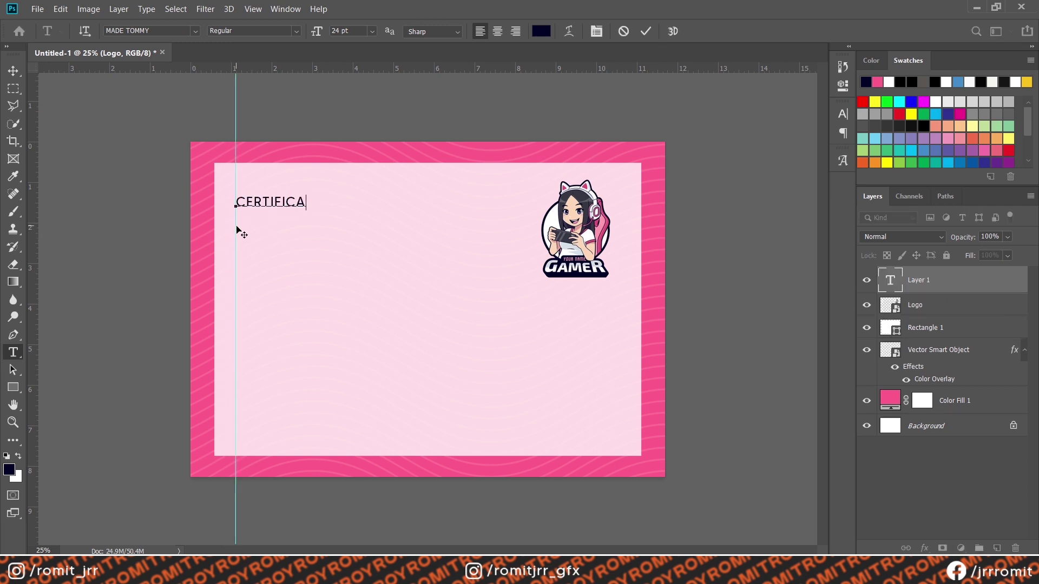
{"action": "type", "text": "TE OF ACHIEVEMEN"}
{"action": "key", "text": "ctrl+a"}
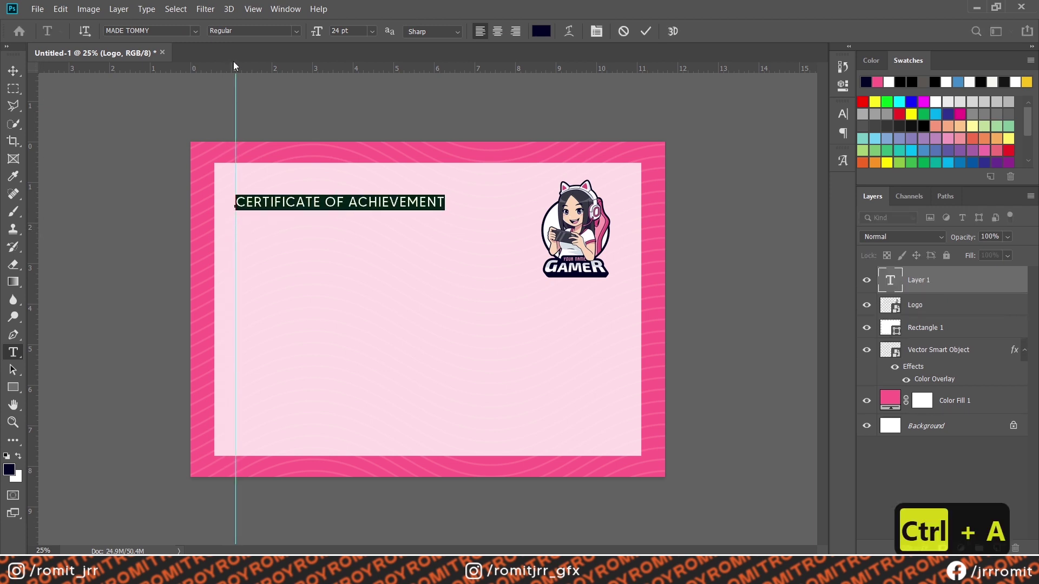
- Make the heading black with tighter letter spacing at 22 pt
{"action": "left_click", "coordinate": [351, 207]}
{"action": "key", "text": "ctrl+a"}
{"action": "left_click", "coordinate": [877, 128]}
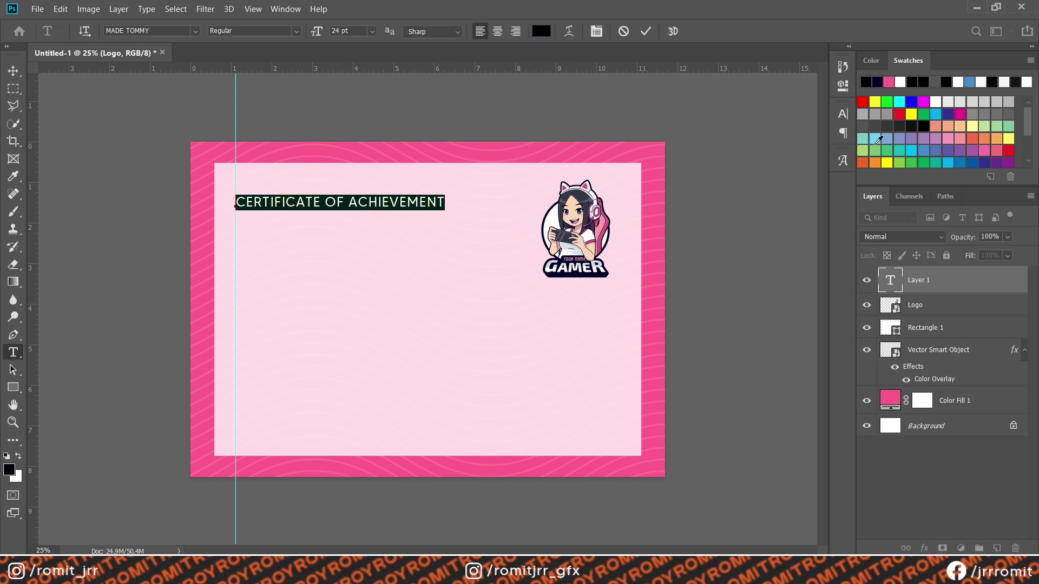
{"action": "left_click", "coordinate": [796, 282]}
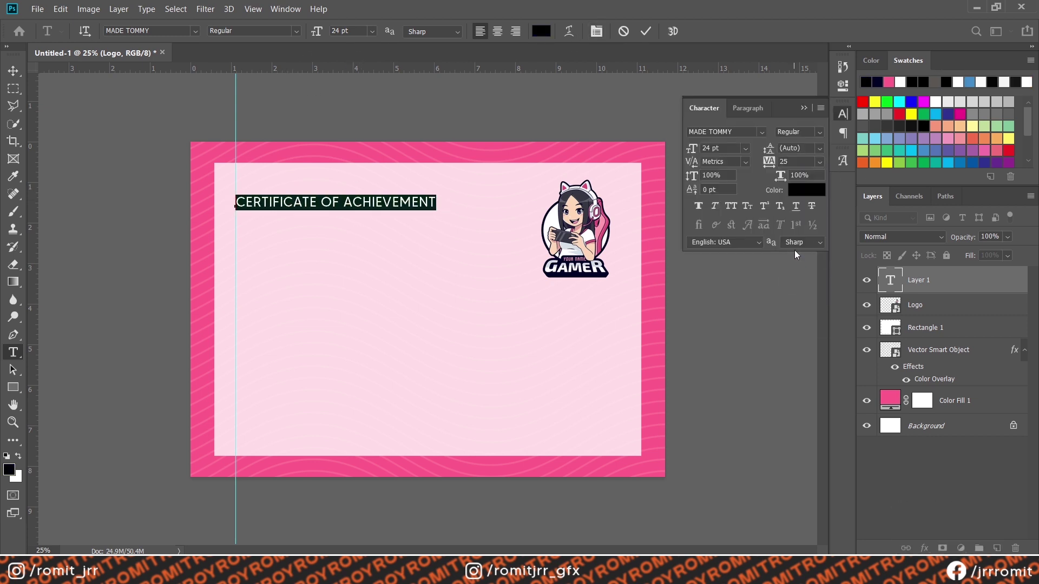
{"action": "left_click", "coordinate": [804, 108]}
{"action": "left_click", "coordinate": [321, 33]}
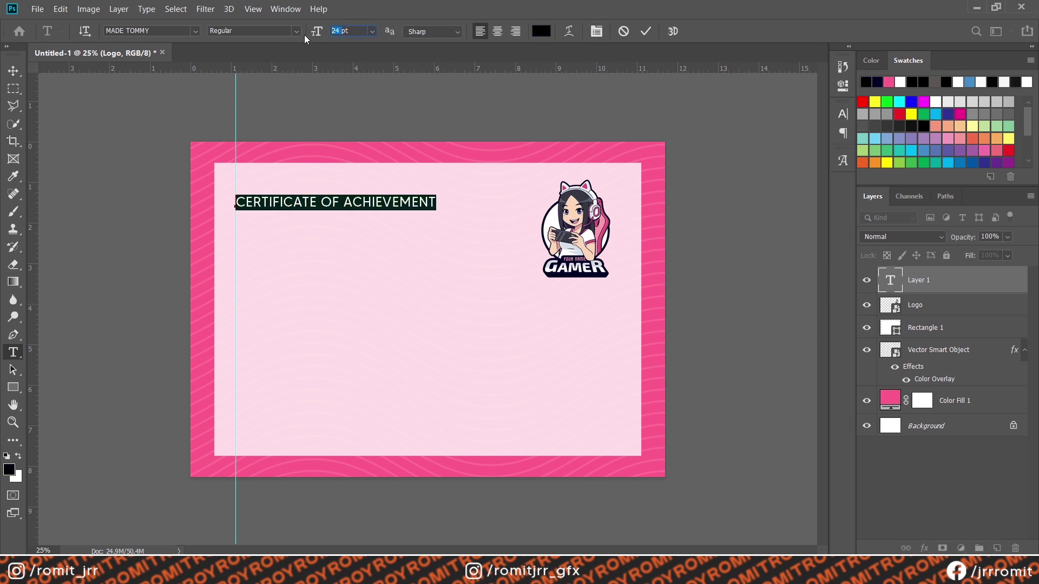
{"action": "type", "text": "22"}
{"action": "key", "text": "Return"}
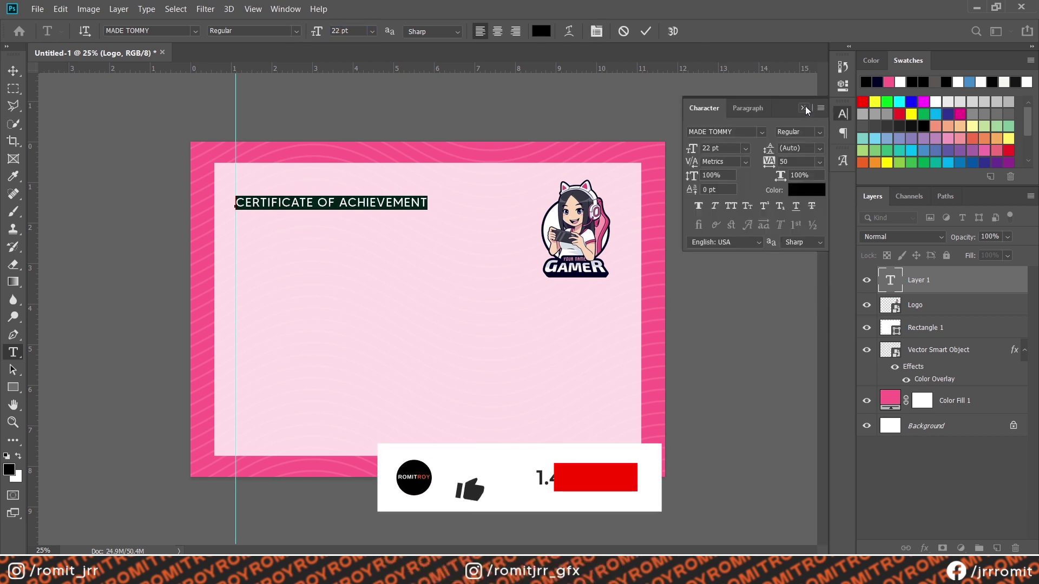
{"action": "left_click", "coordinate": [13, 70]}
- Increase the heading size to 24 pt
{"action": "key", "text": "t"}
{"action": "left_click", "coordinate": [325, 202]}
{"action": "key", "text": "ctrl+a"}
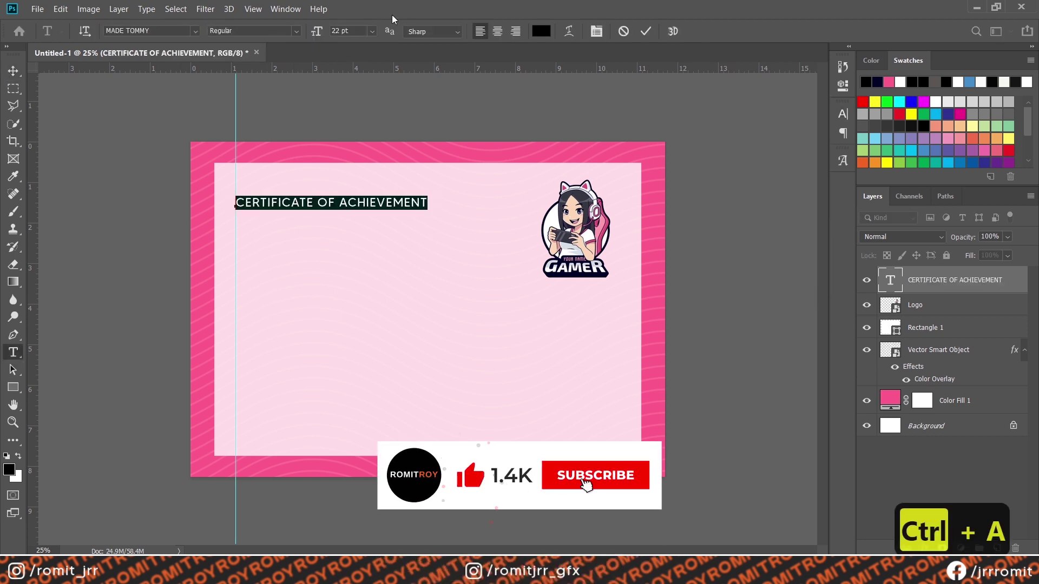
{"action": "left_click", "coordinate": [372, 30]}
{"action": "left_click", "coordinate": [358, 139]}
{"action": "key", "text": "End"}
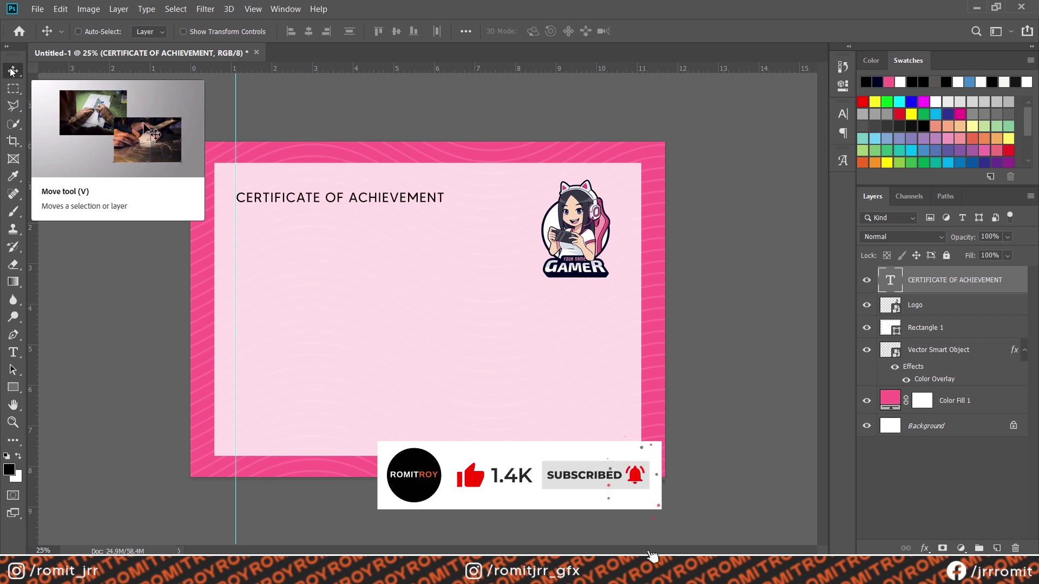
- Add a 'Certificate is Awarded to' line below the heading in light grey 18 pt Light
{"action": "key", "text": "Return"}
{"action": "key", "text": "BackSpace"}
{"action": "type", "text": "Certificate is Awarded to"}
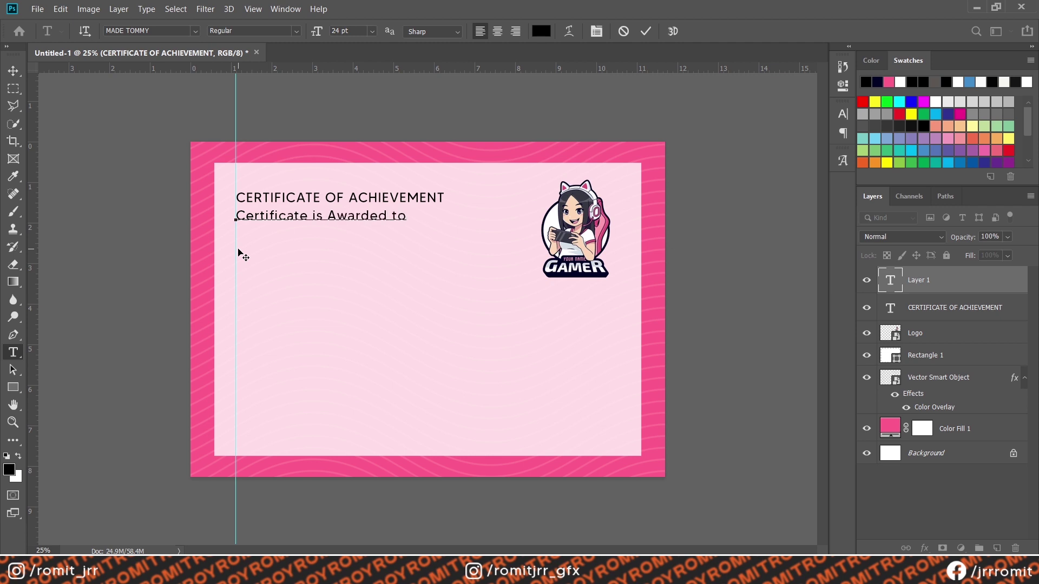
{"action": "key", "text": "ctrl+a"}
{"action": "left_click", "coordinate": [372, 31]}
{"action": "left_click", "coordinate": [347, 131]}
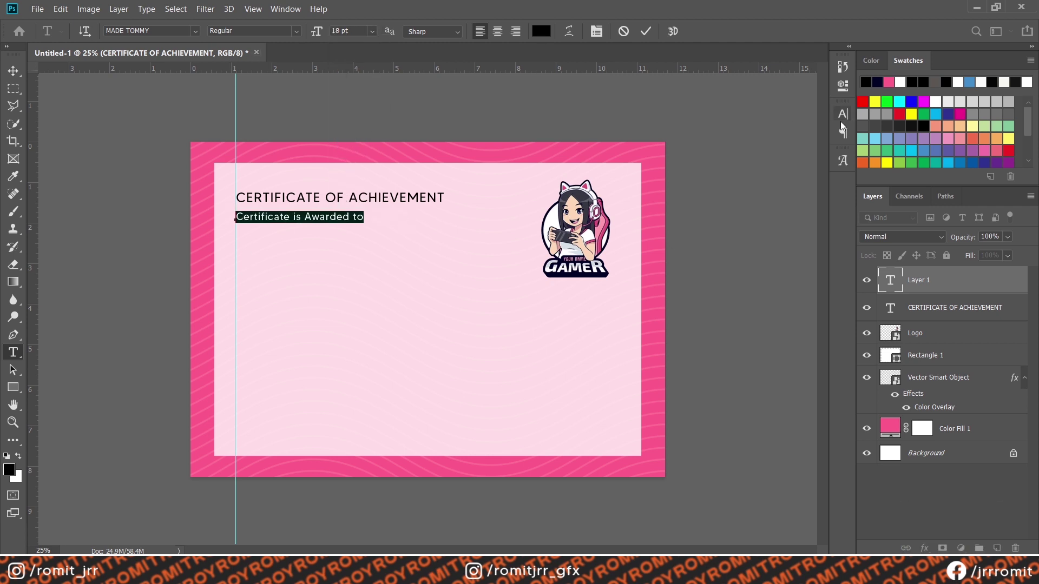
{"action": "left_click", "coordinate": [1009, 110]}
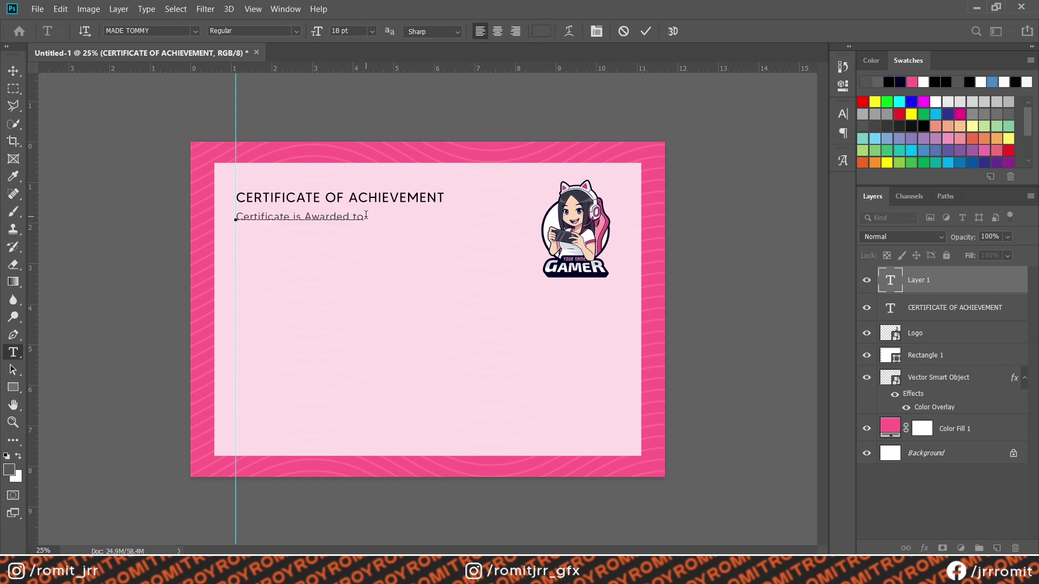
{"action": "left_click", "coordinate": [254, 30]}
{"action": "left_click", "coordinate": [227, 52]}
- Commit the subtitle, restoring it with undo/redo, and nudge it slightly down
{"action": "left_click", "coordinate": [362, 217]}
{"action": "left_click_drag", "start_coordinate": [362, 217], "coordinate": [202, 207]}
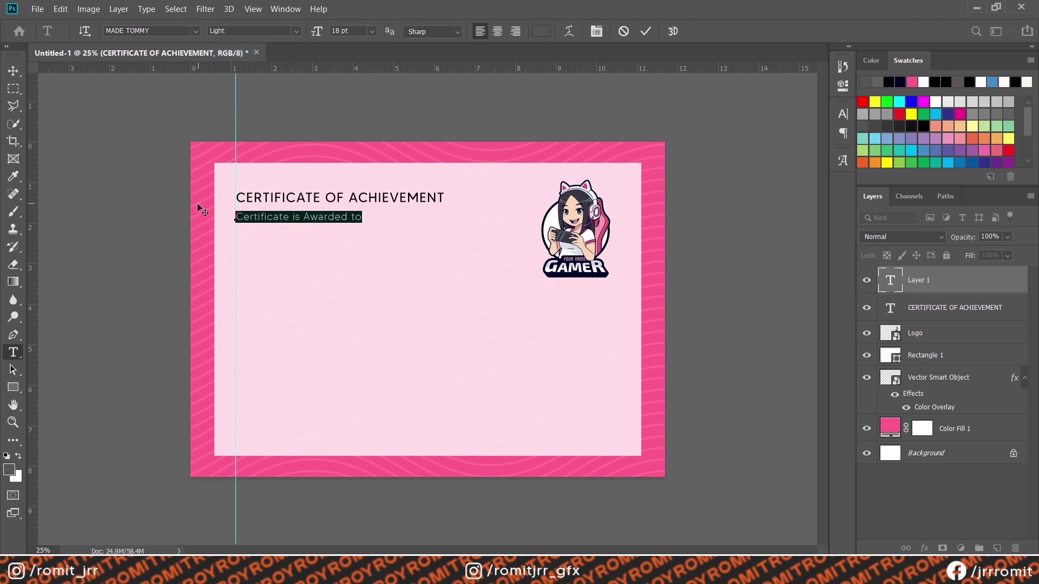
{"action": "key", "text": "ctrl+equal"}
{"action": "left_click", "coordinate": [311, 190]}
{"action": "left_click", "coordinate": [63, 243]}
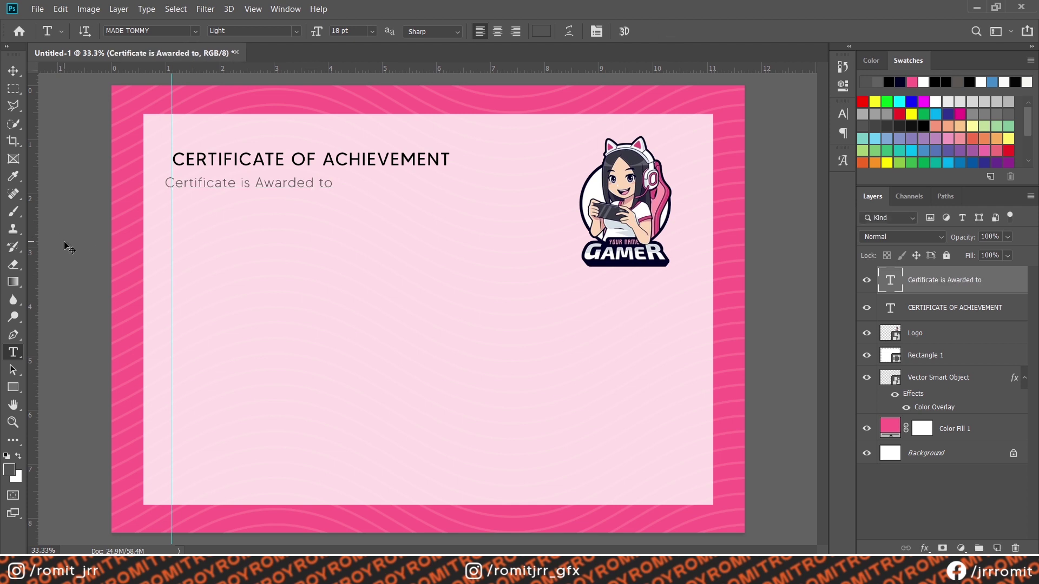
{"action": "key", "text": "ctrl+z"}
{"action": "left_click", "coordinate": [60, 9]}
{"action": "left_click", "coordinate": [72, 36]}
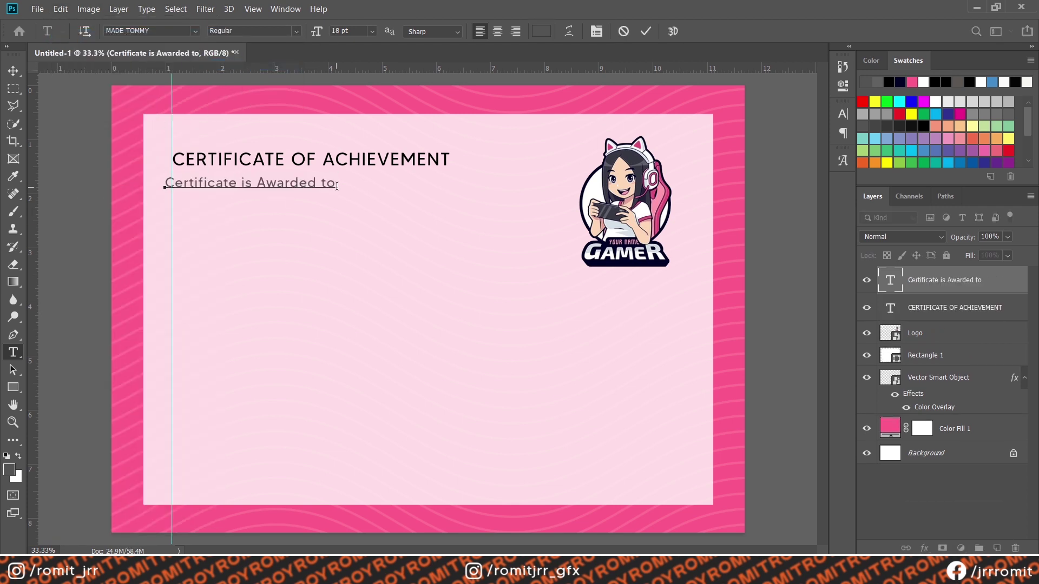
{"action": "key", "text": "ctrl+Return"}
{"action": "key", "text": "v"}
{"action": "left_click_drag", "start_coordinate": [228, 186], "coordinate": [237, 192]}
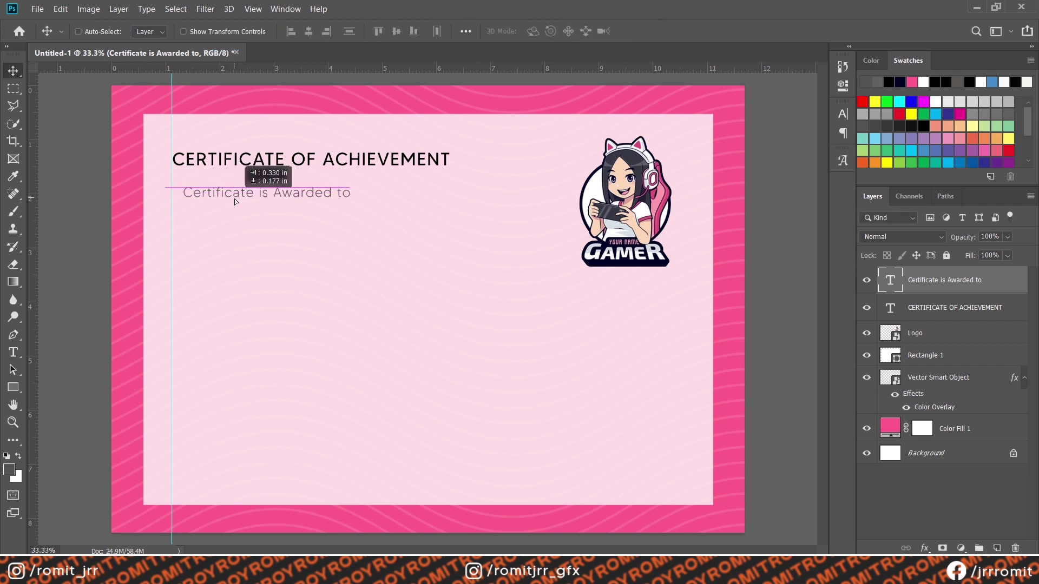
{"action": "key", "text": "shift+Down"}
{"action": "key", "text": "shift+Down"}
{"action": "key", "text": "shift+Down"}
{"action": "key", "text": "shift+Down"}
{"action": "key", "text": "shift+Down"}
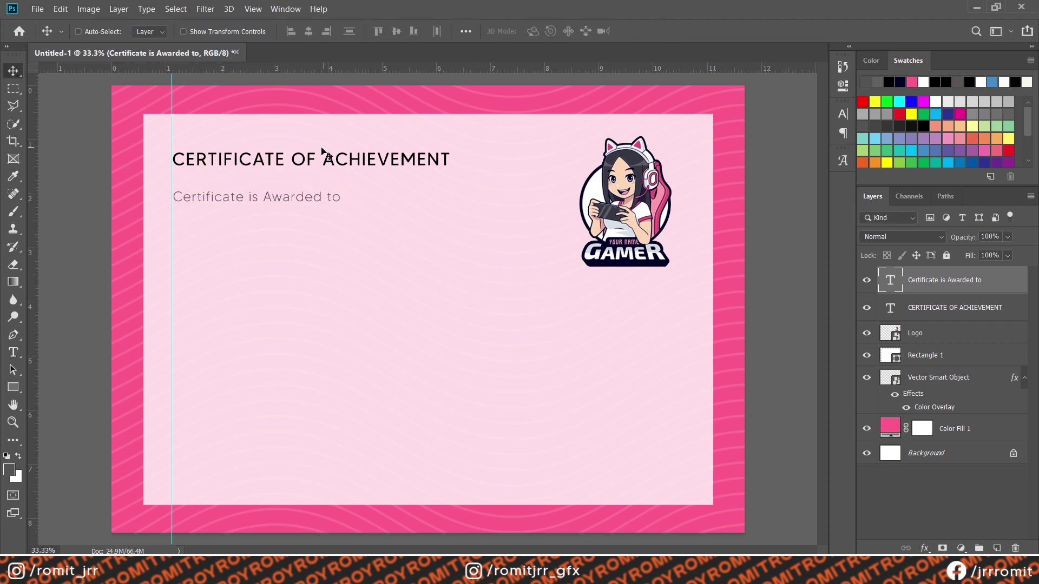
- Add a black 24 pt dotted line below the subtitle and trim the extra dots
{"action": "key", "text": "t"}
{"action": "left_click", "coordinate": [172, 261]}
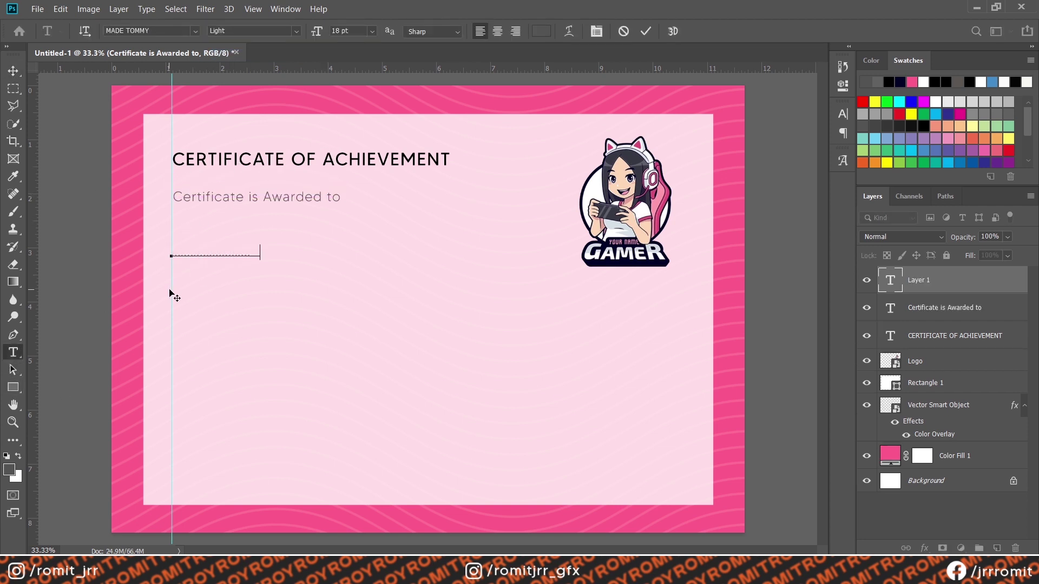
{"action": "key", "text": "ctrl+a"}
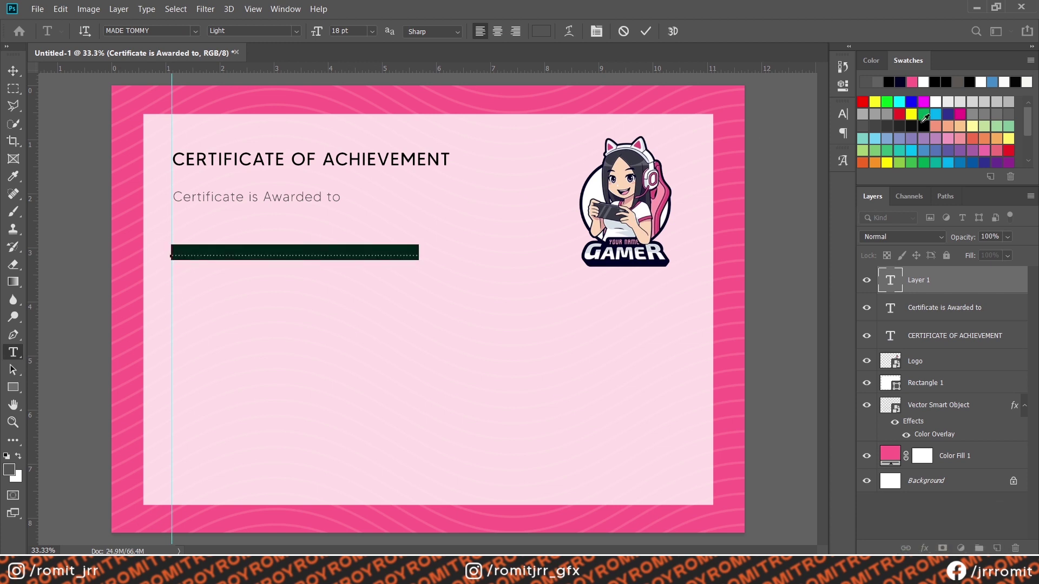
{"action": "left_click", "coordinate": [918, 126]}
{"action": "left_click", "coordinate": [372, 31]}
{"action": "left_click", "coordinate": [348, 157]}
{"action": "left_click_drag", "start_coordinate": [500, 253], "coordinate": [413, 252]}
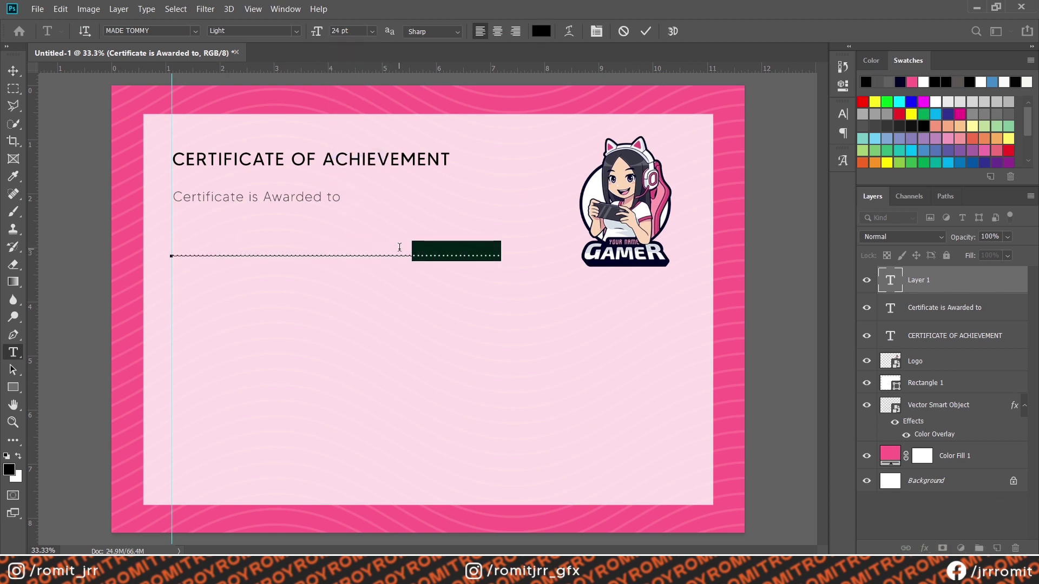
{"action": "key", "text": "BackSpace"}
- Keep the dots in Light weight, move them slightly lower, and draw a paragraph text box beneath
{"action": "key", "text": "ctrl+a"}
{"action": "left_click", "coordinate": [291, 31]}
{"action": "left_click", "coordinate": [254, 70]}
{"action": "left_click", "coordinate": [291, 31]}
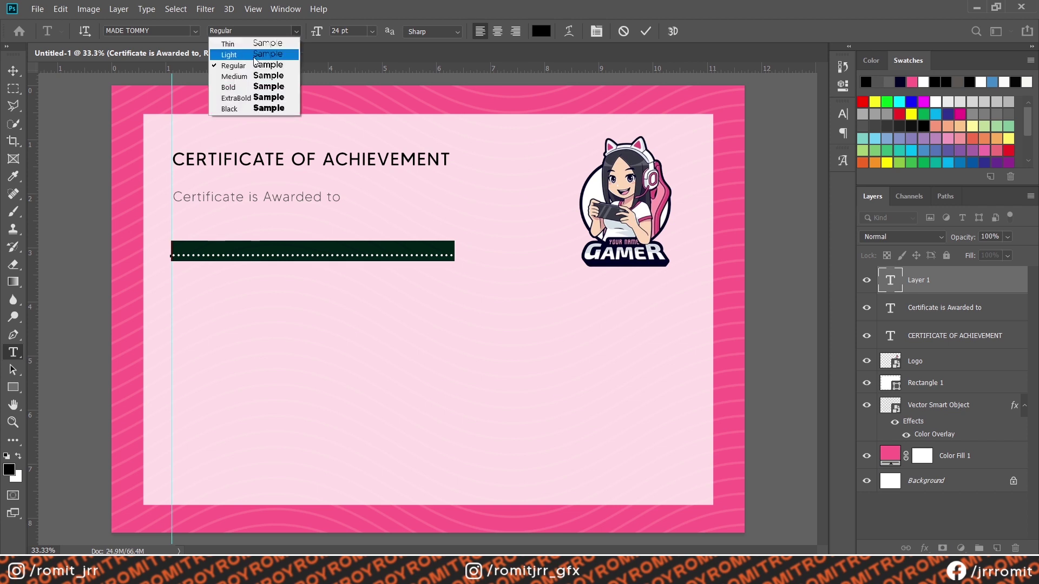
{"action": "left_click", "coordinate": [254, 51]}
{"action": "left_click", "coordinate": [13, 70]}
{"action": "left_click_drag", "start_coordinate": [364, 249], "coordinate": [364, 259]}
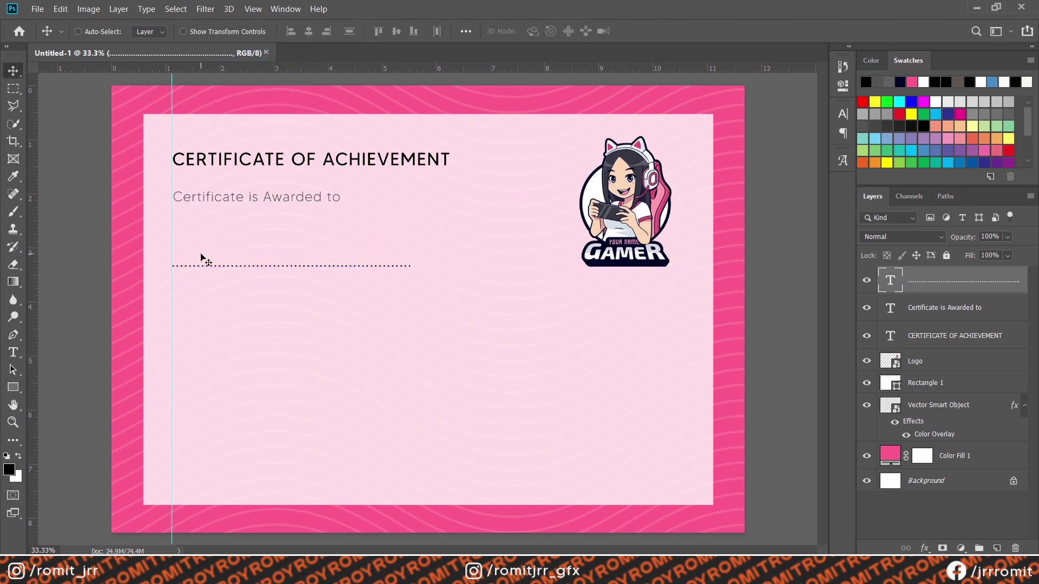
{"action": "key", "text": "t"}
{"action": "left_click_drag", "start_coordinate": [171, 283], "coordinate": [549, 359]}
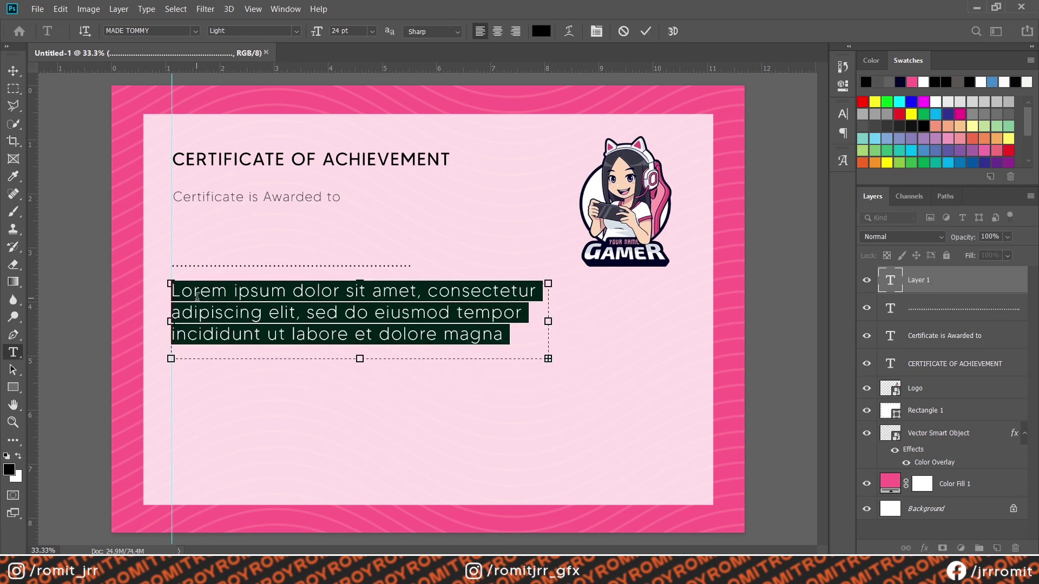
- Type the description beginning 'for thier outstanding performance in' at 18 pt
{"action": "left_click", "coordinate": [372, 31]}
{"action": "left_click", "coordinate": [348, 140]}
{"action": "type", "text": "for"}
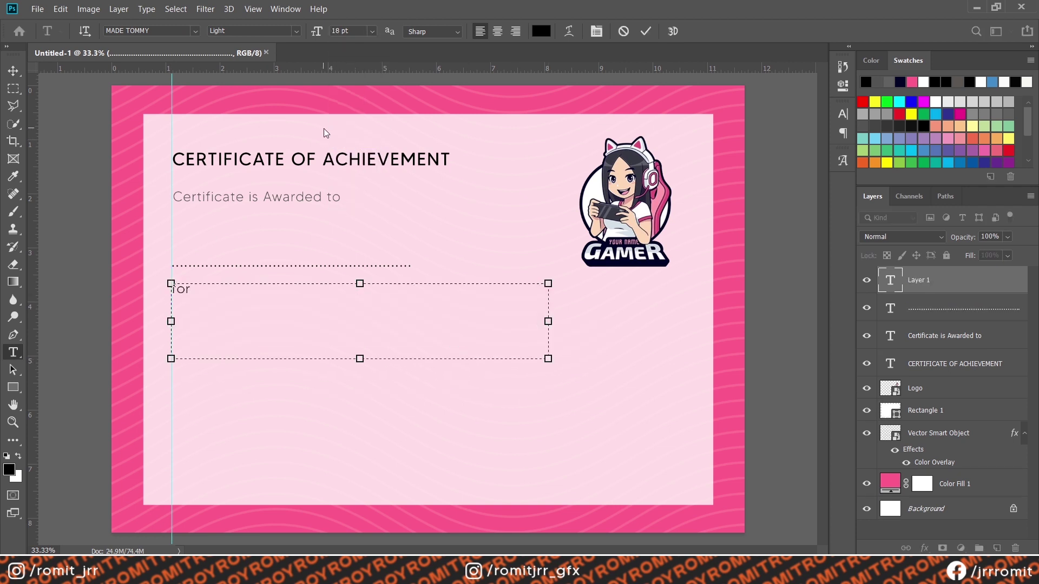
{"action": "type", "text": " thier out"}
{"action": "type", "text": "standing performance in “Tournament"}
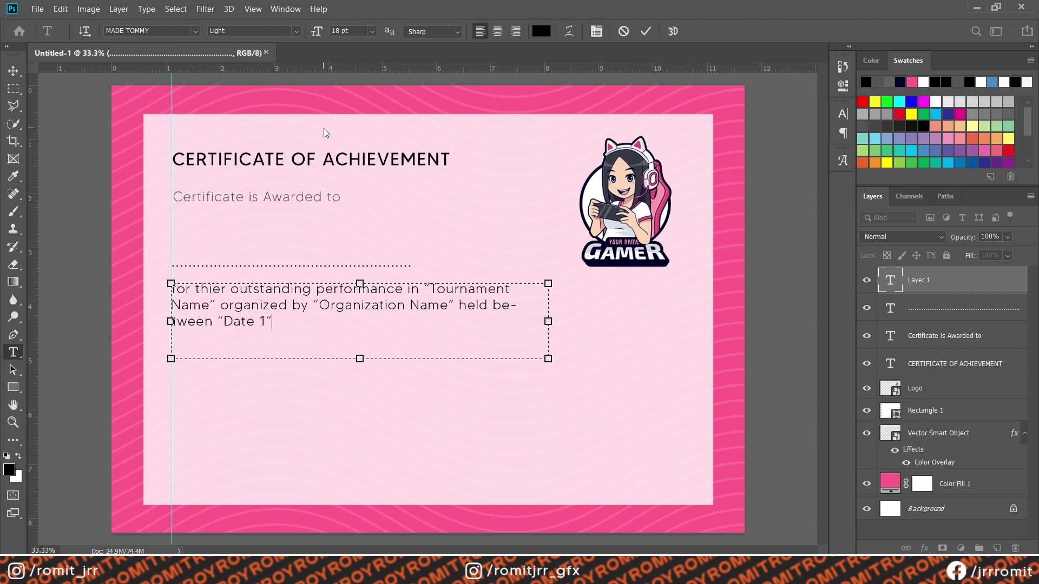
- Reduce the description to 14 pt, fit the text box height, and nudge it up slightly
{"action": "key", "text": "ctrl+a"}
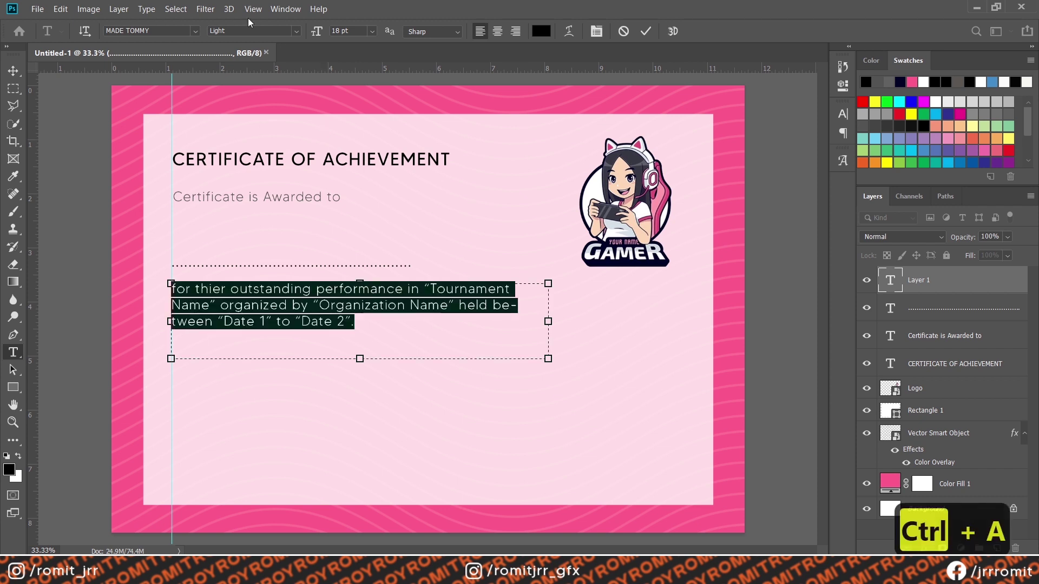
{"action": "left_click", "coordinate": [372, 31]}
{"action": "left_click", "coordinate": [351, 133]}
{"action": "left_click", "coordinate": [371, 31]}
{"action": "left_click", "coordinate": [352, 123]}
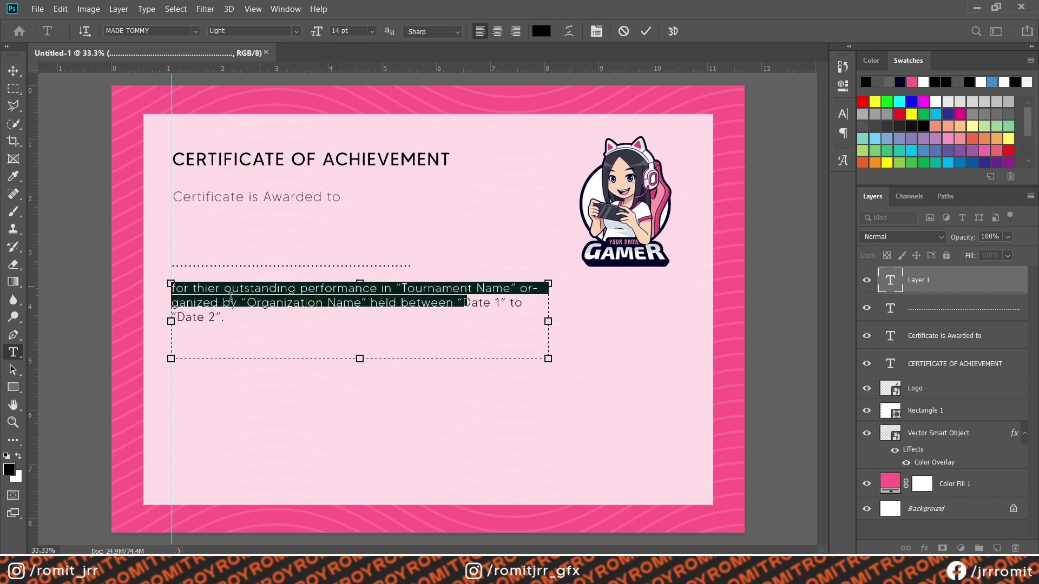
{"action": "left_click", "coordinate": [216, 301]}
{"action": "left_click_drag", "start_coordinate": [360, 359], "coordinate": [356, 309]}
{"action": "left_click", "coordinate": [14, 71]}
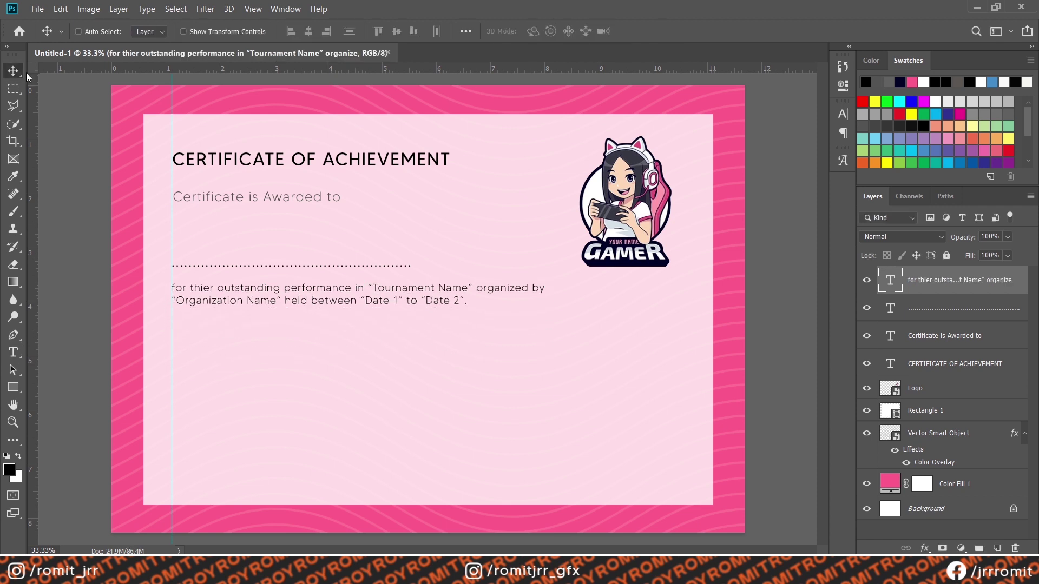
{"action": "key", "text": "shift+Up"}
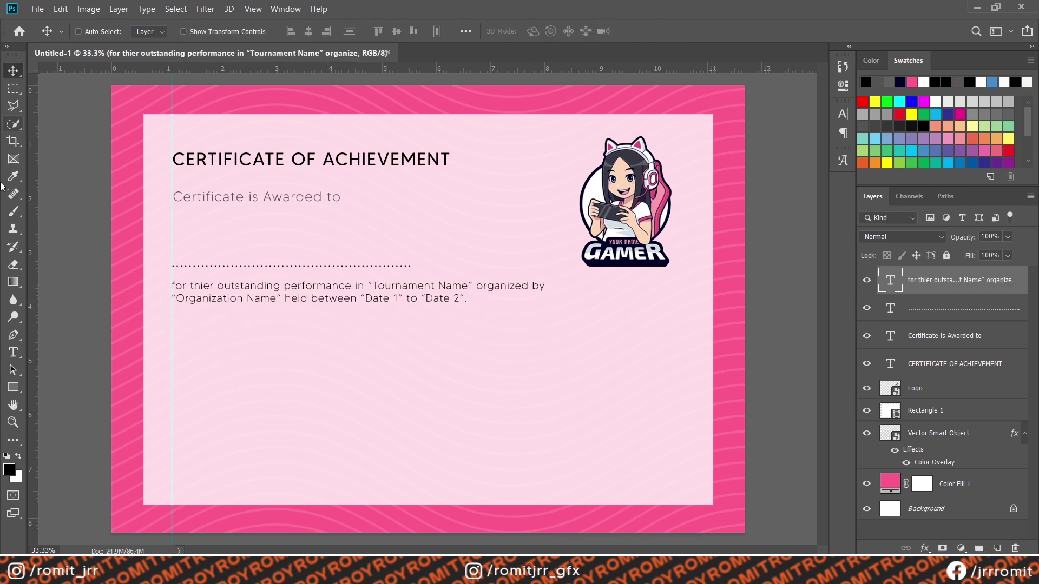
- Type TEAM NAME above the dotted line in BodoniXT Regular
{"action": "left_click", "coordinate": [13, 352]}
{"action": "left_click", "coordinate": [171, 254]}
{"action": "type", "text": "TEAM NAME"}
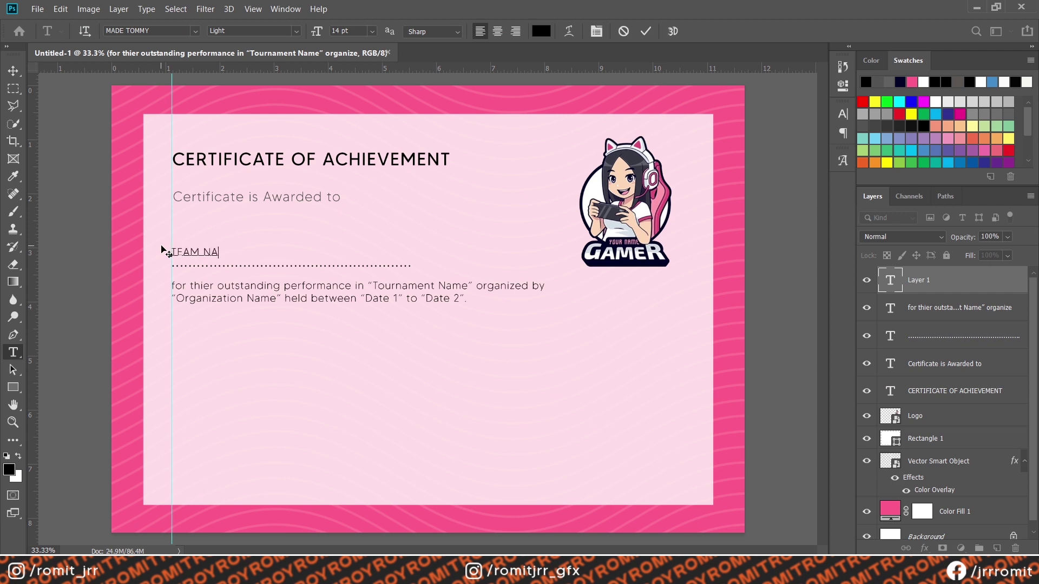
{"action": "key", "text": "ctrl+a"}
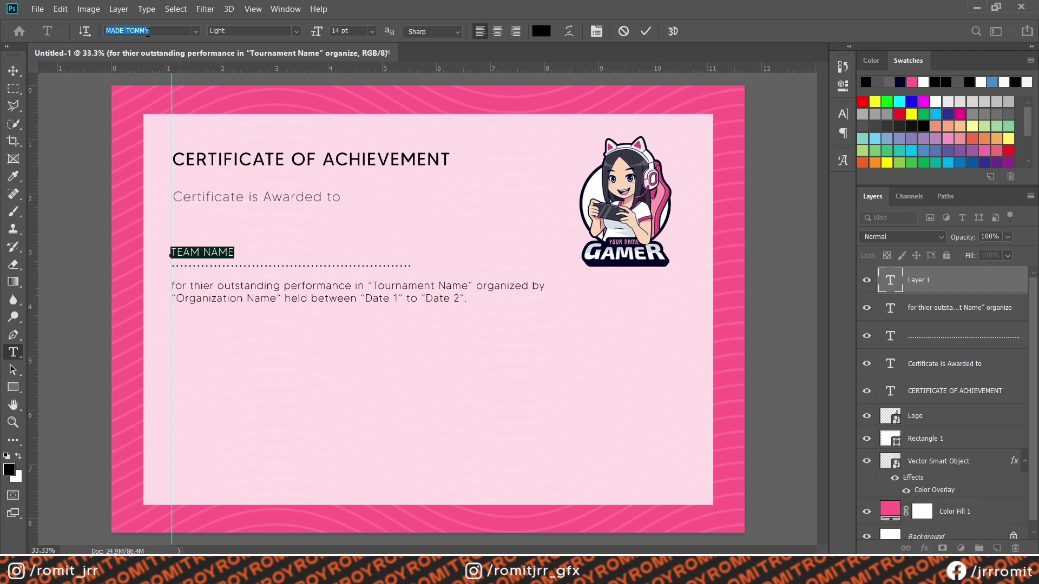
{"action": "type", "text": "Bodoni"}
{"action": "key", "text": "Return"}
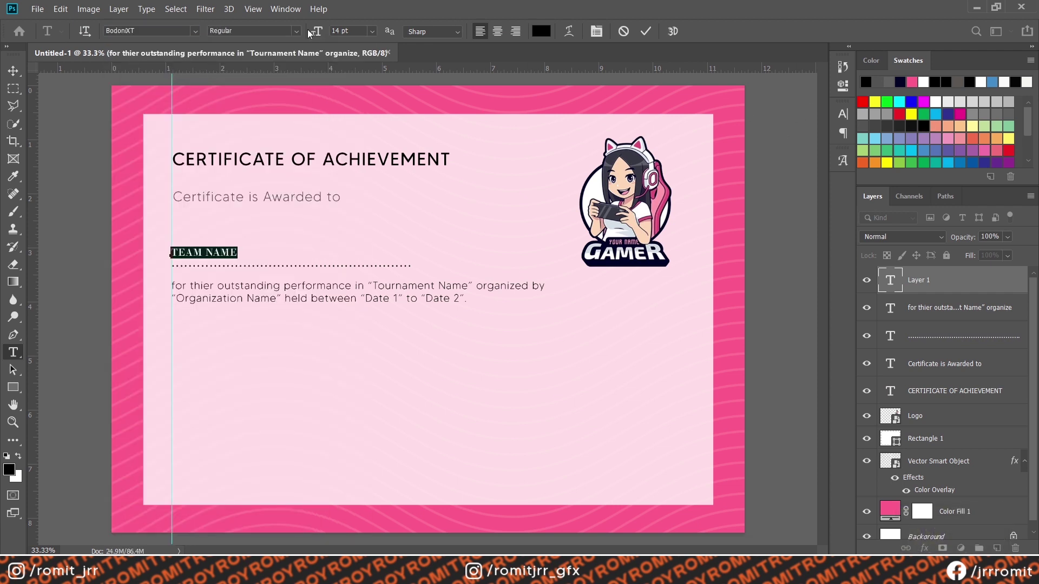
- Enlarge TEAM NAME to 60 pt, then reduce it to 55 pt
{"action": "left_click_drag", "start_coordinate": [310, 34], "coordinate": [346, 34]}
{"action": "left_click", "coordinate": [372, 31]}
{"action": "left_click", "coordinate": [340, 195]}
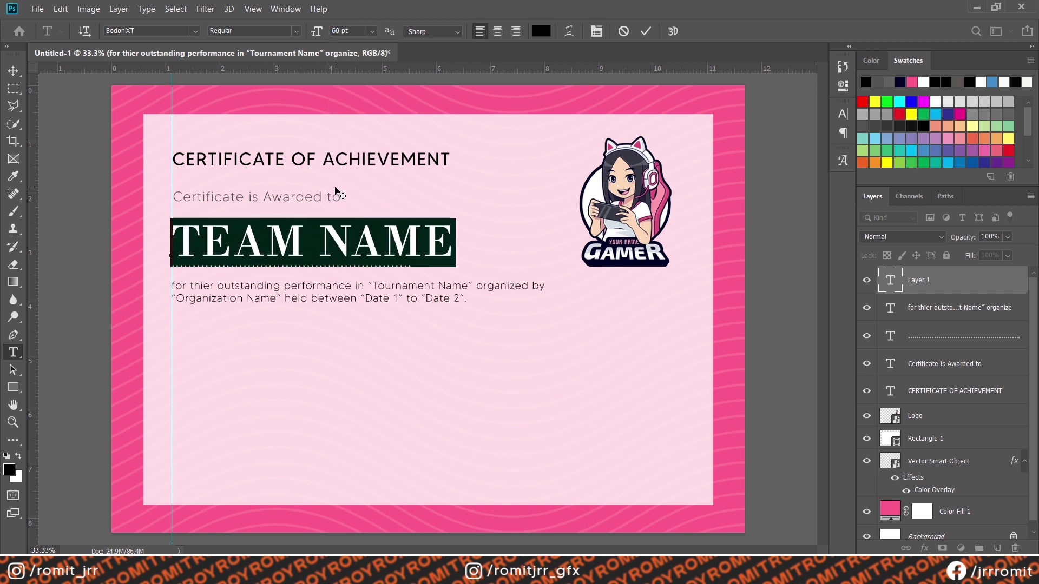
{"action": "key", "text": "v"}
{"action": "key", "text": "t"}
{"action": "left_click", "coordinate": [395, 266]}
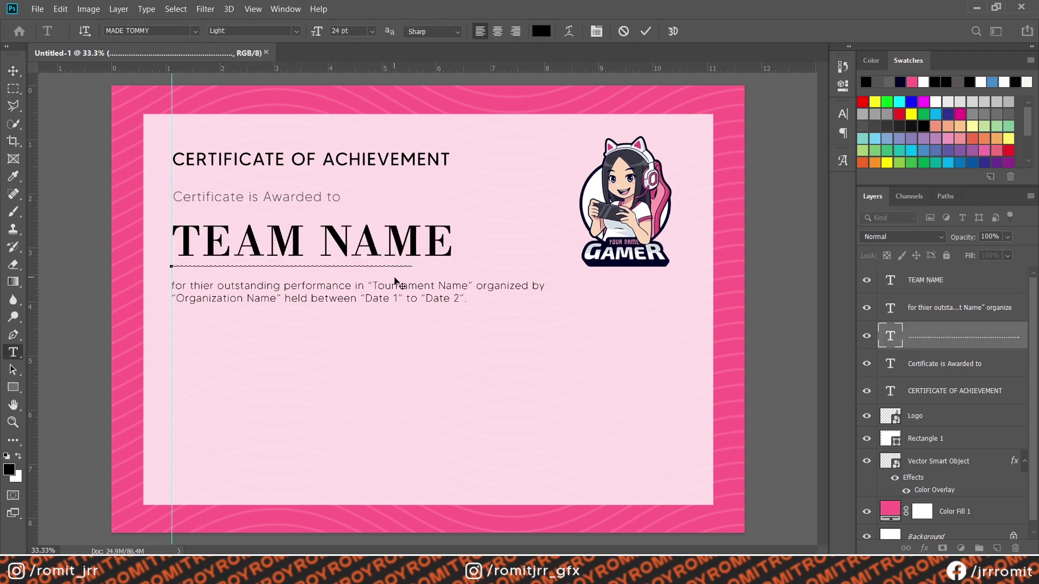
{"action": "key", "text": "ctrl+Return"}
{"action": "key", "text": "ctrl+a"}
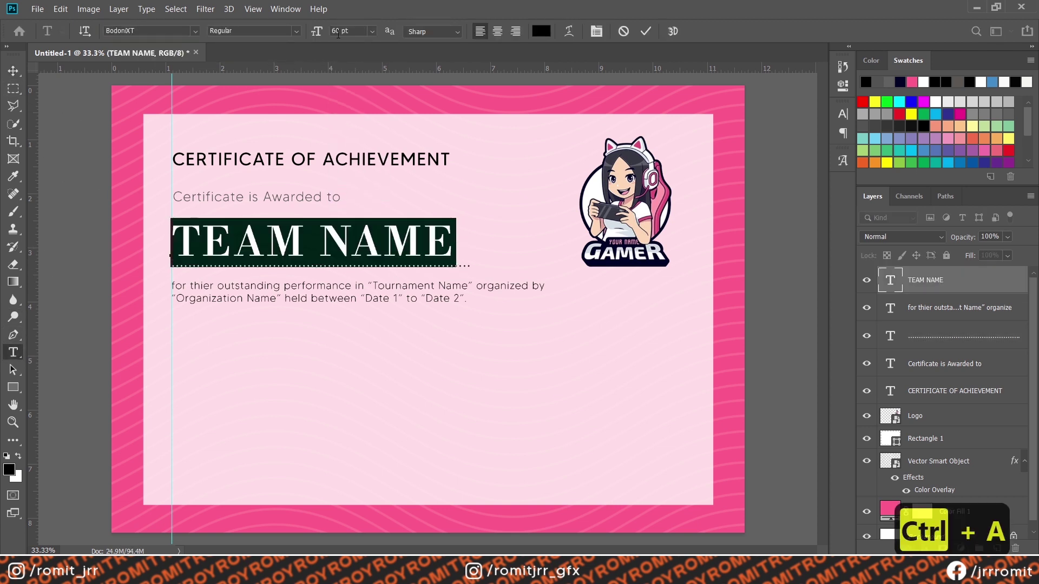
{"action": "key", "text": "ctrl+shift+comma"}
{"action": "key", "text": "ctrl+Return"}
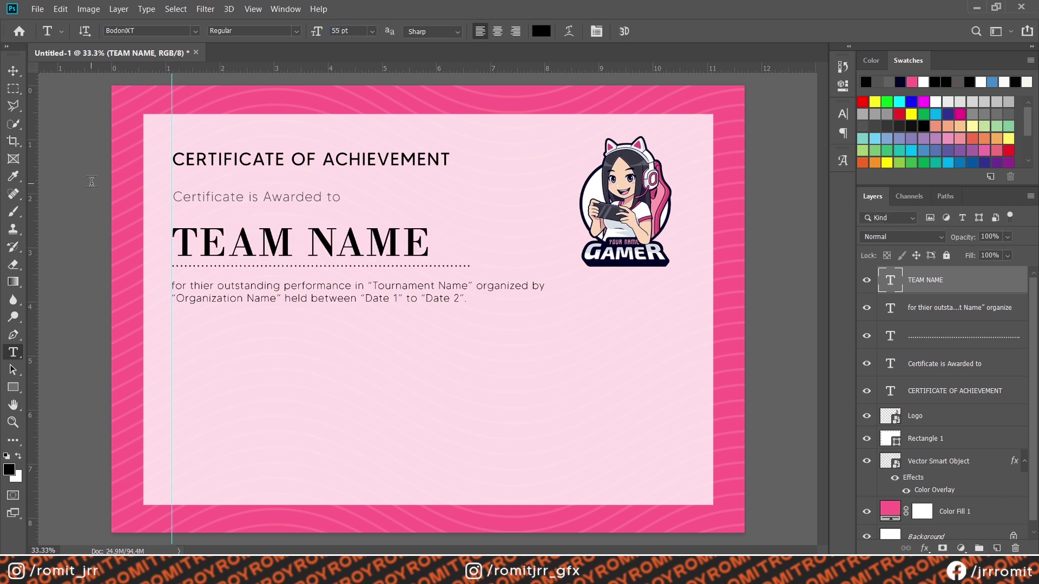
- Start a lower-left text box set to MADE TOMMY Light at 18 pt
{"action": "left_click", "coordinate": [177, 417]}
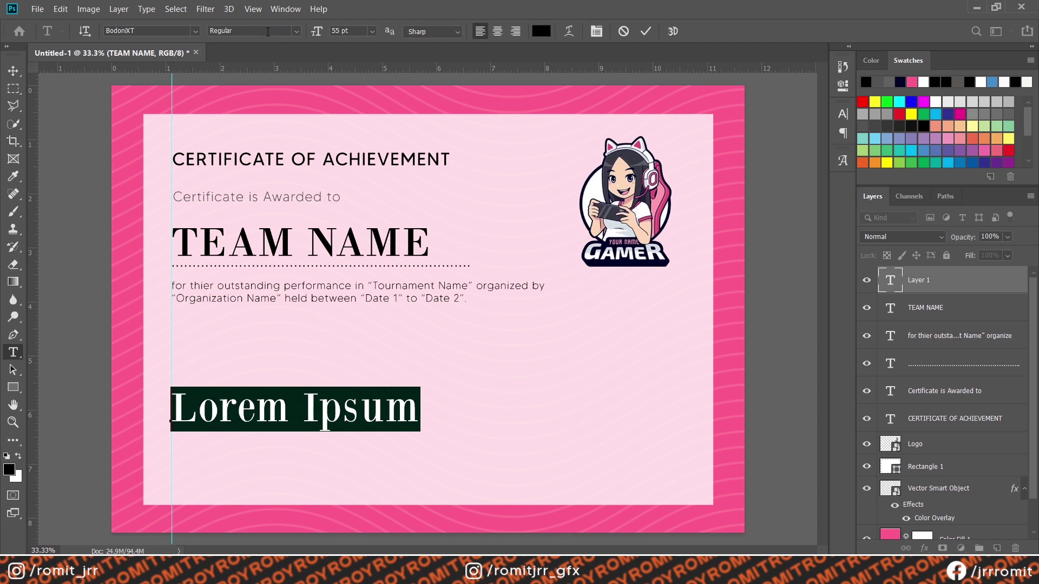
{"action": "left_click", "coordinate": [127, 31]}
{"action": "type", "text": "M"}
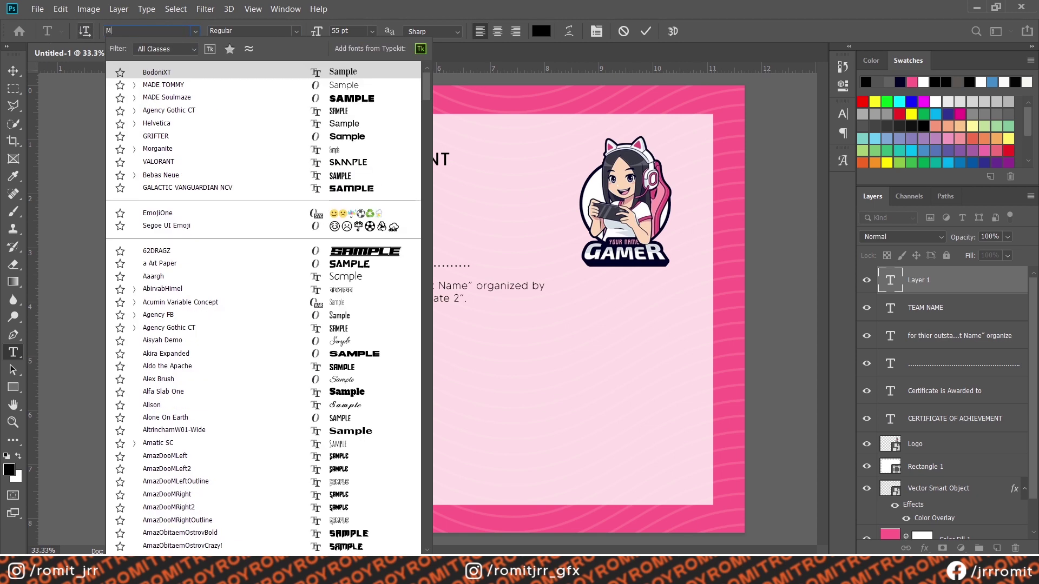
{"action": "type", "text": "ADE TOMMY"}
{"action": "key", "text": "Up"}
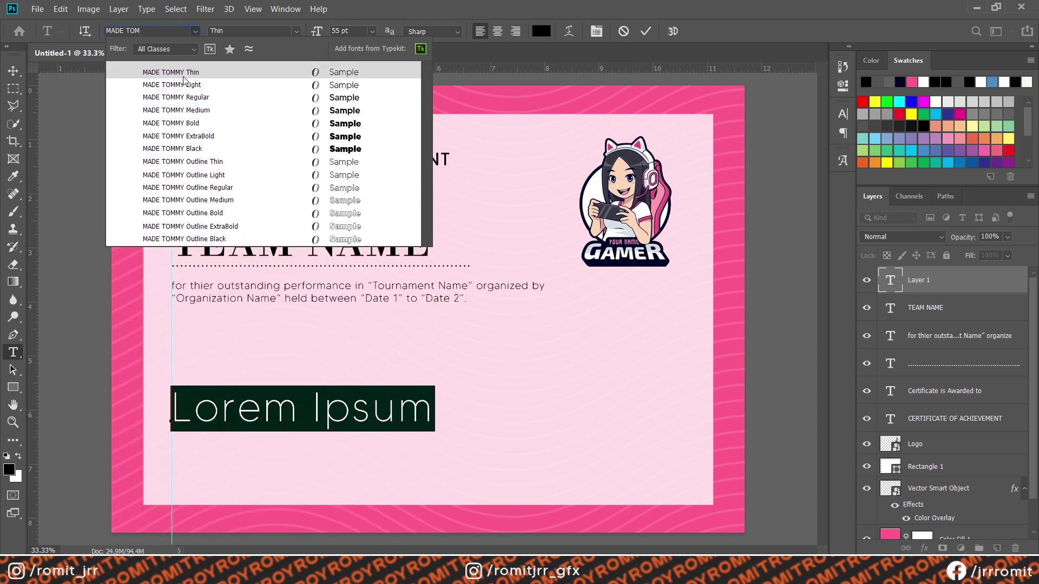
{"action": "key", "text": "Return"}
{"action": "left_click", "coordinate": [372, 31]}
{"action": "left_click", "coordinate": [353, 145]}
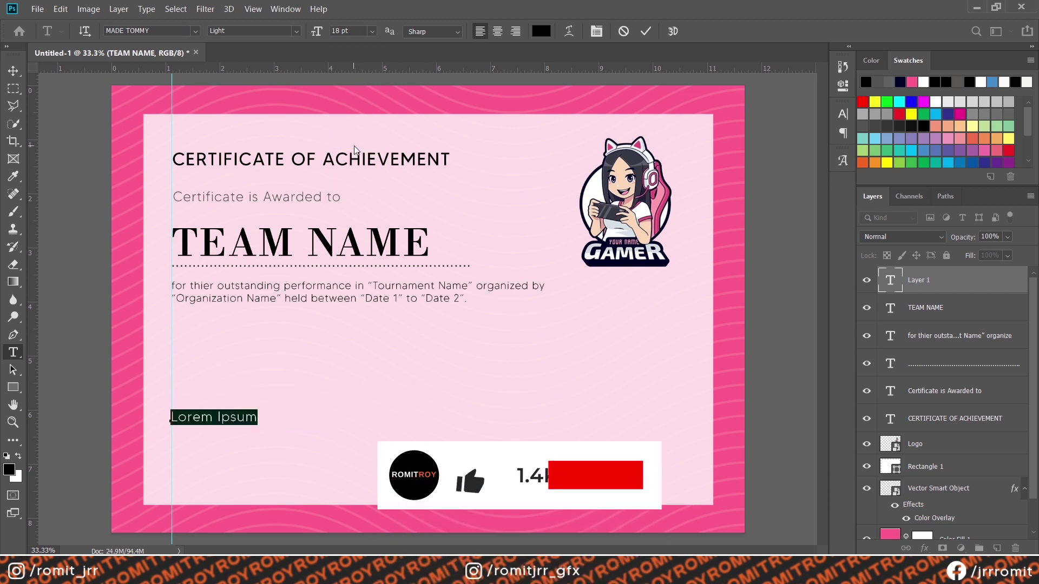
- Type the DATE label at 14 pt and shift it slightly right
{"action": "type", "text": "DATE"}
{"action": "key", "text": "ctrl+a"}
{"action": "left_click", "coordinate": [371, 31]}
{"action": "left_click", "coordinate": [348, 120]}
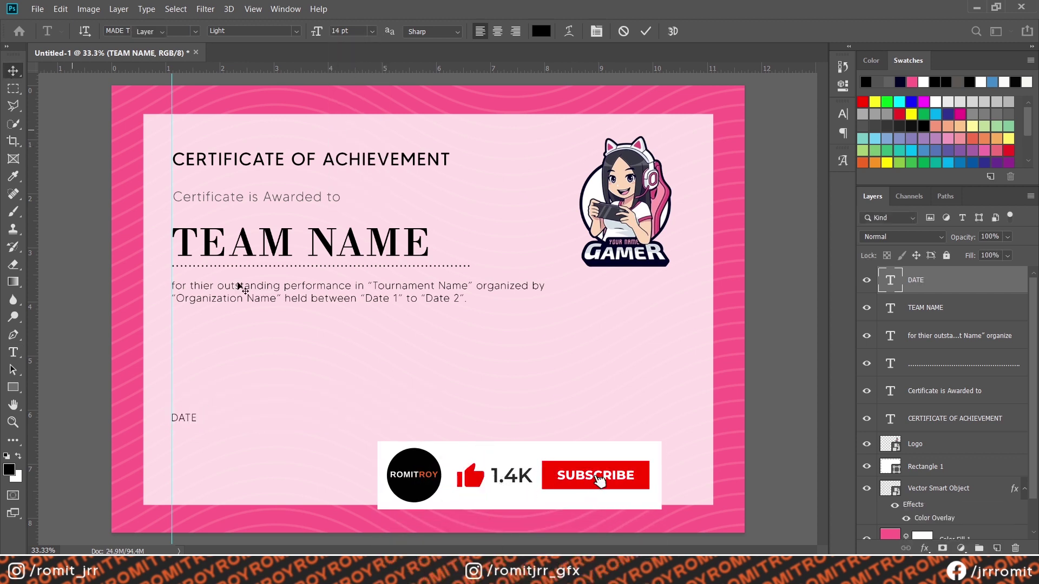
{"action": "key", "text": "ctrl+Return"}
{"action": "key", "text": "v"}
{"action": "left_click_drag", "start_coordinate": [255, 361], "coordinate": [281, 361]}
- Draw a grey horizontal line above the DATE label
{"action": "right_click", "coordinate": [13, 388]}
{"action": "left_click", "coordinate": [60, 436]}
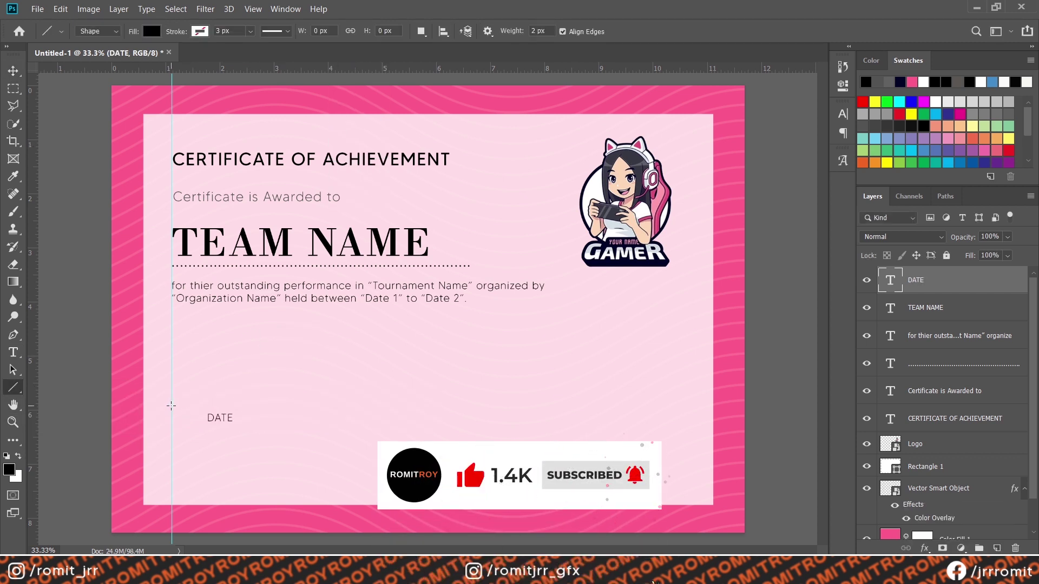
{"action": "left_click_drag", "start_coordinate": [172, 410], "coordinate": [287, 409]}
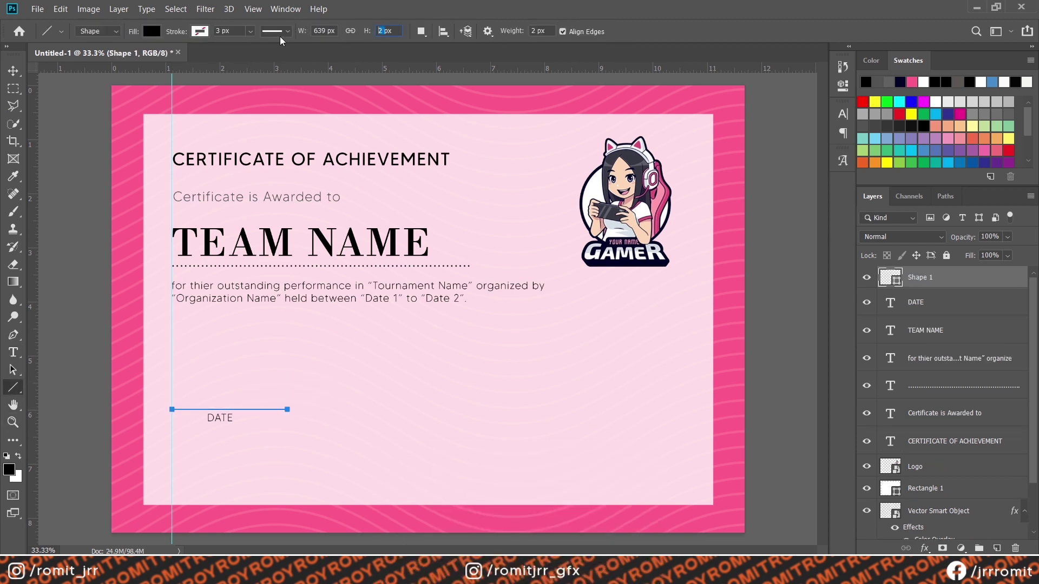
{"action": "left_click", "coordinate": [151, 31]}
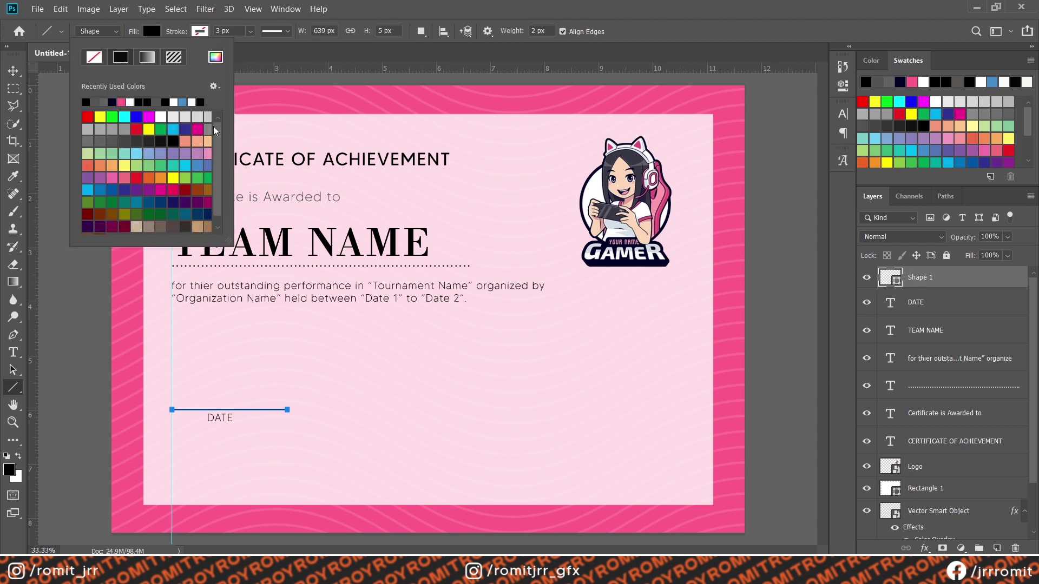
{"action": "left_click", "coordinate": [92, 133]}
{"action": "key", "text": "Return"}
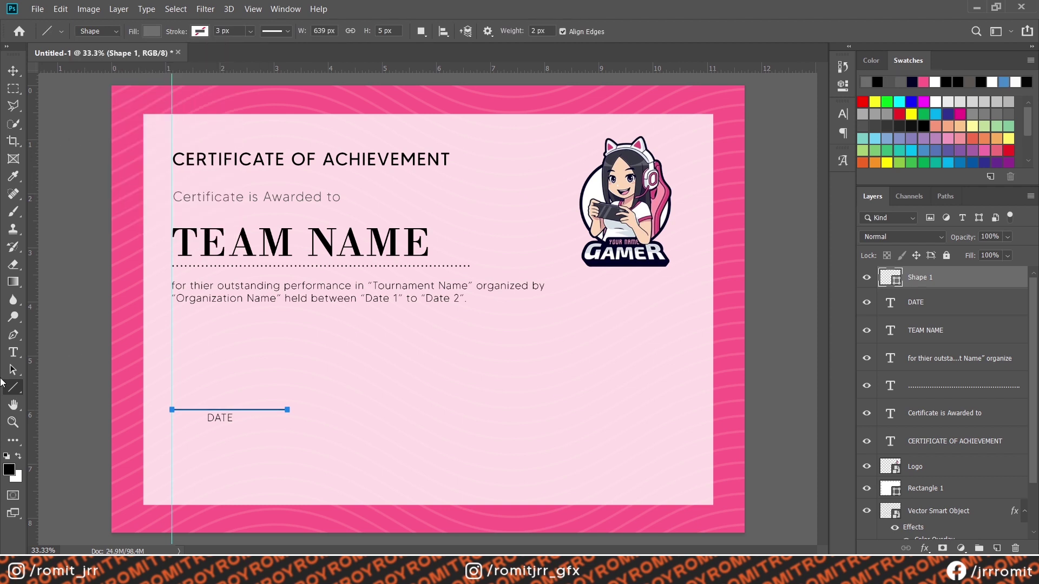
{"action": "left_click", "coordinate": [152, 31]}
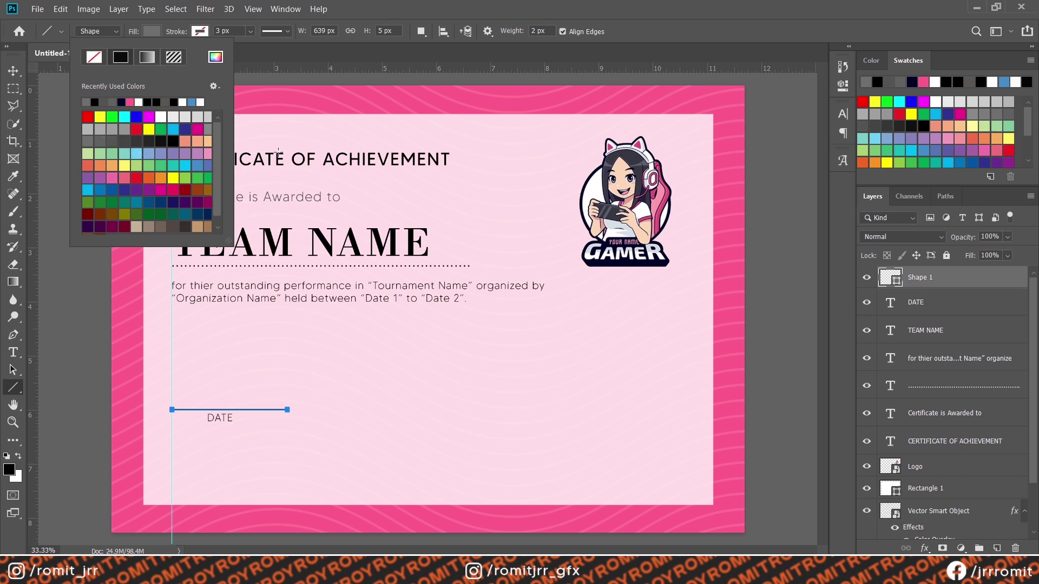
{"action": "left_click", "coordinate": [115, 138]}
- Make the DATE text dark grey, leaving the line's colour unchanged
{"action": "key", "text": "Return"}
{"action": "key", "text": "t"}
{"action": "left_click", "coordinate": [220, 418]}
{"action": "key", "text": "ctrl+a"}
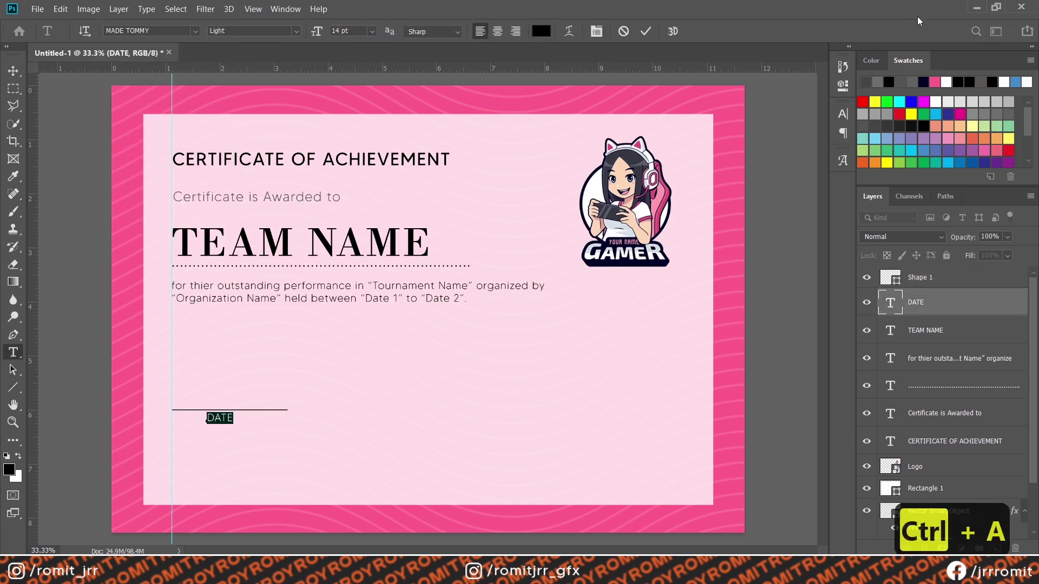
{"action": "left_click", "coordinate": [865, 126]}
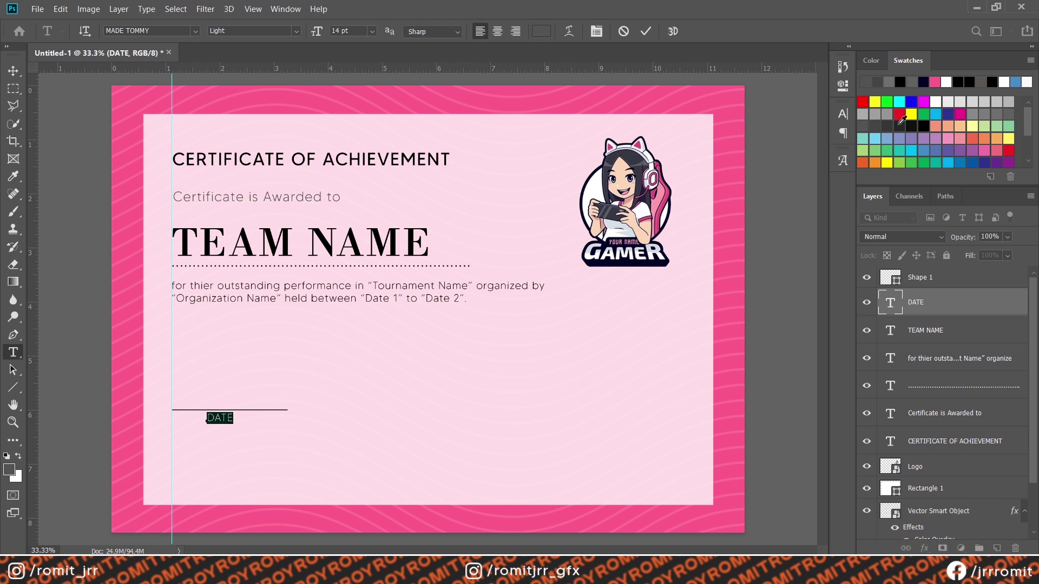
{"action": "left_click", "coordinate": [898, 125]}
{"action": "key", "text": "ctrl+Return"}
{"action": "key", "text": "u"}
{"action": "left_click", "coordinate": [200, 31]}
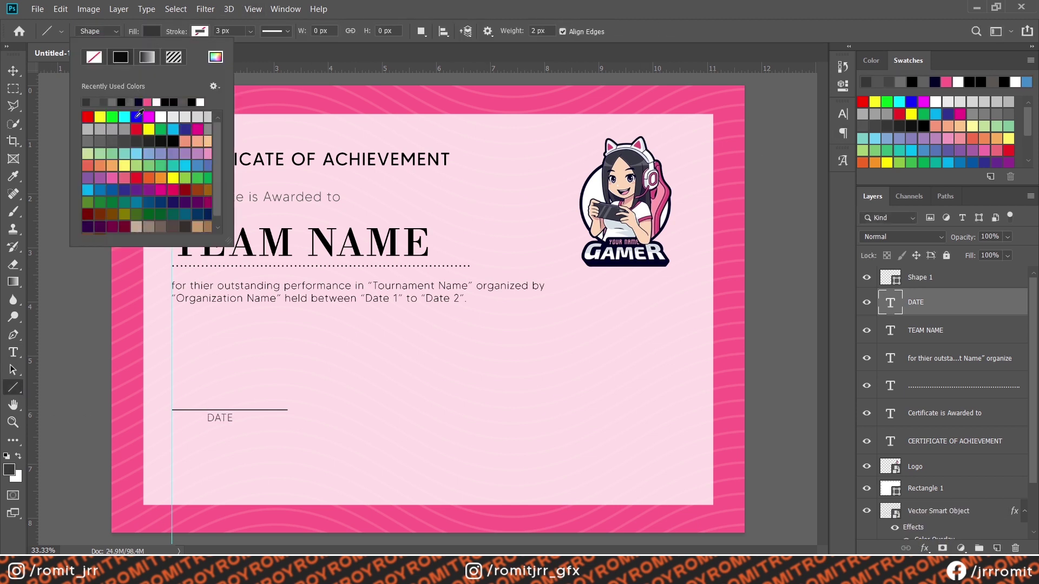
{"action": "key", "text": "Escape"}
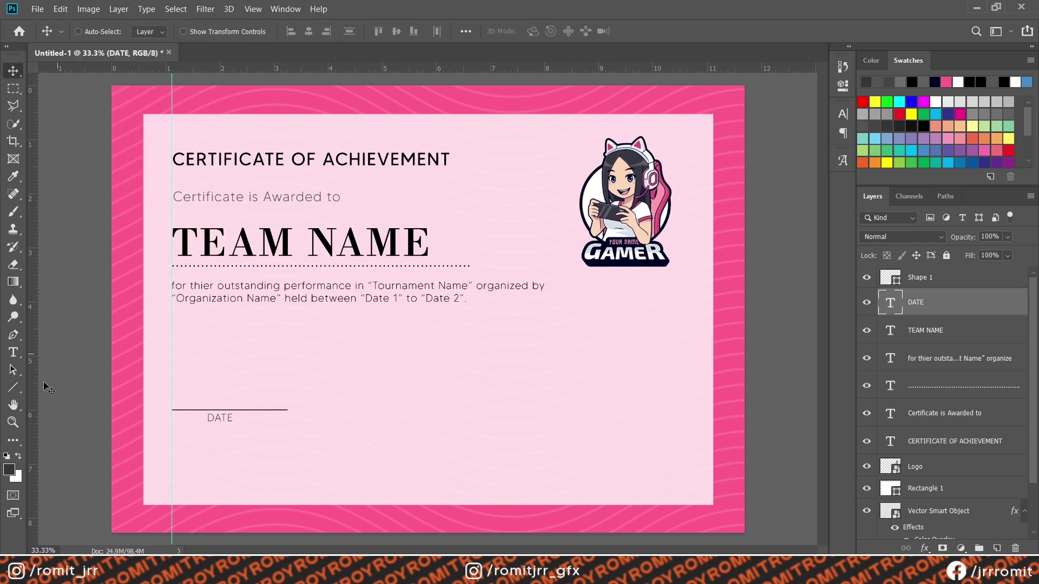
- Set the DATE label to Regular 16 pt and start a date entry above the line
{"action": "key", "text": "t"}
{"action": "left_click", "coordinate": [219, 418]}
{"action": "key", "text": "ctrl+a"}
{"action": "left_click", "coordinate": [372, 31]}
{"action": "left_click", "coordinate": [297, 31]}
{"action": "left_click", "coordinate": [215, 98]}
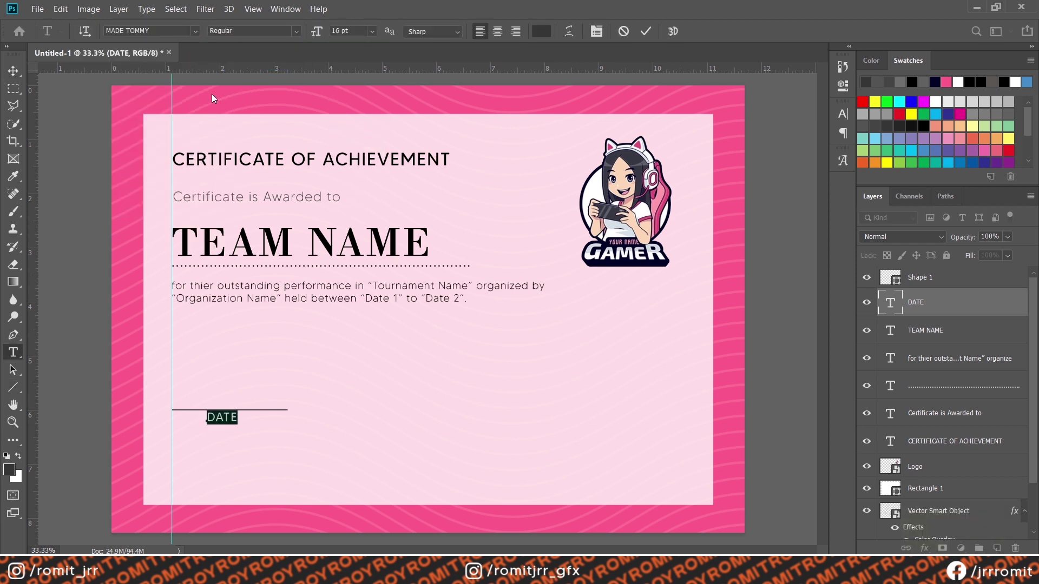
{"action": "left_click", "coordinate": [11, 72]}
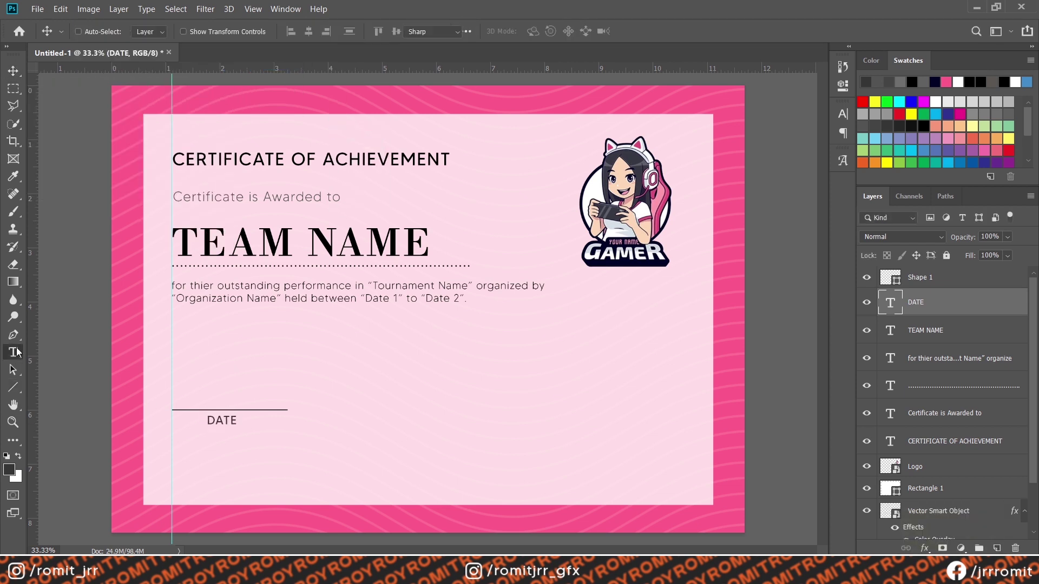
{"action": "key", "text": "t"}
{"action": "left_click", "coordinate": [220, 403]}
- Finish the date 01.06.2021, centre-aligned at 18 pt with faux italic
{"action": "type", "text": "."}
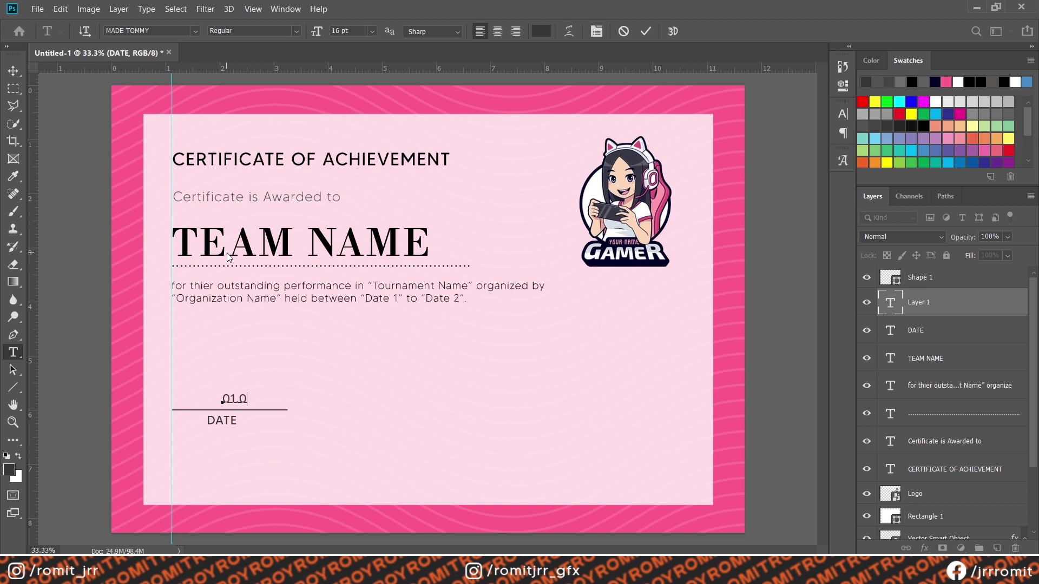
{"action": "type", "text": "2021"}
{"action": "key", "text": "ctrl+a"}
{"action": "left_click", "coordinate": [497, 31]}
{"action": "left_click", "coordinate": [371, 31]}
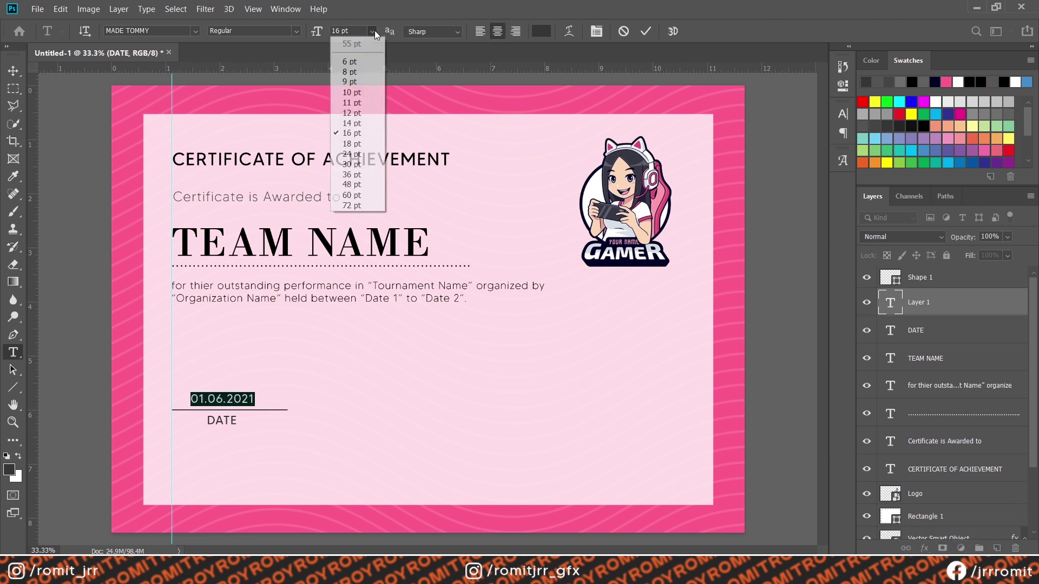
{"action": "left_click", "coordinate": [350, 144]}
{"action": "left_click", "coordinate": [842, 114]}
{"action": "left_click", "coordinate": [748, 206]}
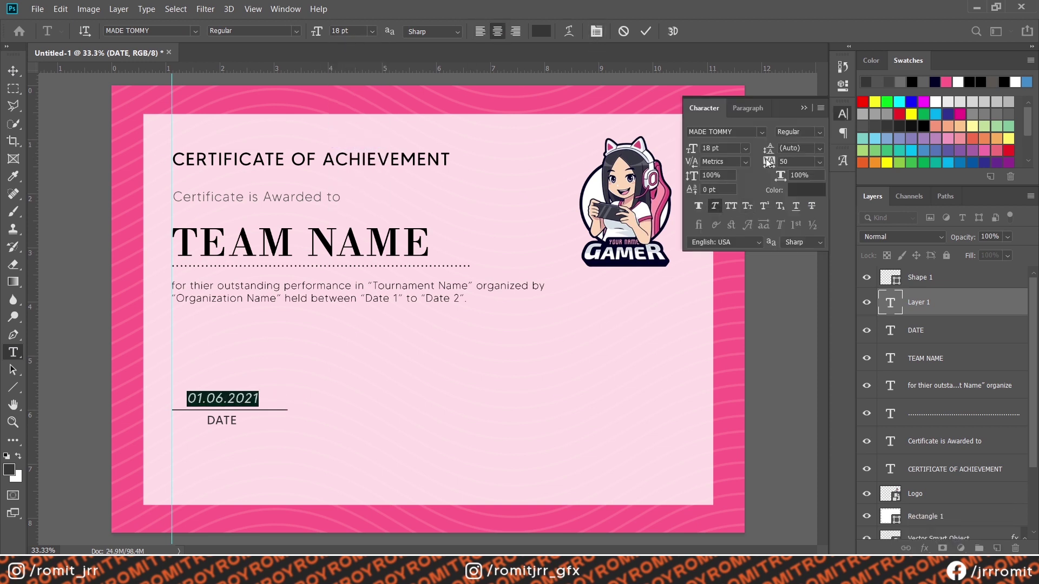
{"action": "left_click", "coordinate": [12, 71]}
- Move the date layer to the top and centre the date, line and DATE label horizontally
{"action": "left_click_drag", "start_coordinate": [925, 302], "coordinate": [925, 271]}
{"action": "left_click", "coordinate": [920, 304]}
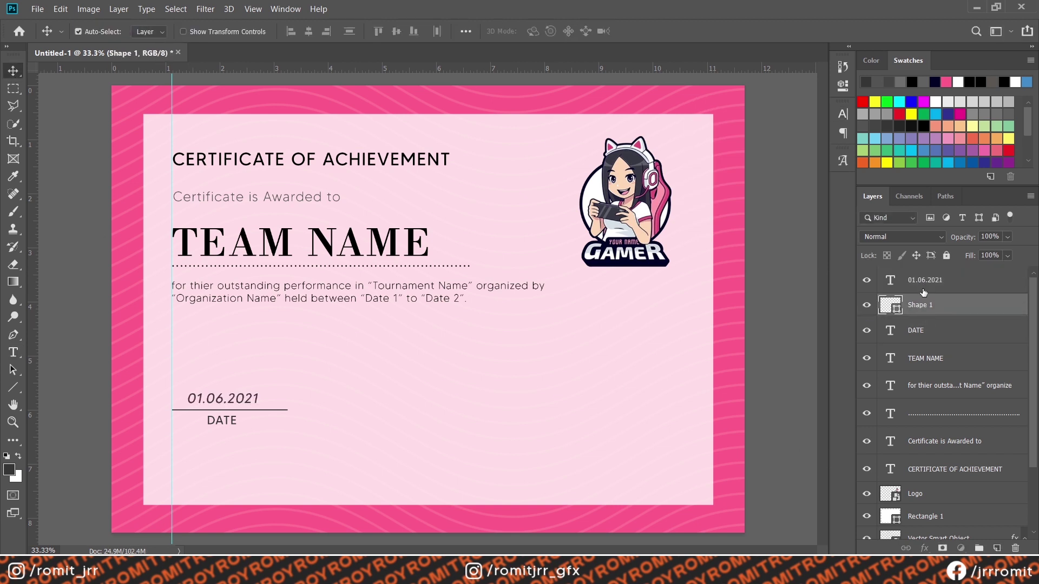
{"action": "left_click", "coordinate": [925, 279], "text": "shift"}
{"action": "left_click", "coordinate": [916, 330], "text": "ctrl"}
{"action": "left_click", "coordinate": [308, 31]}
- Shrink the DATE label to 14 pt and recentre the labels on the line
{"action": "left_click", "coordinate": [13, 352]}
{"action": "left_click", "coordinate": [228, 421]}
{"action": "key", "text": "ctrl+a"}
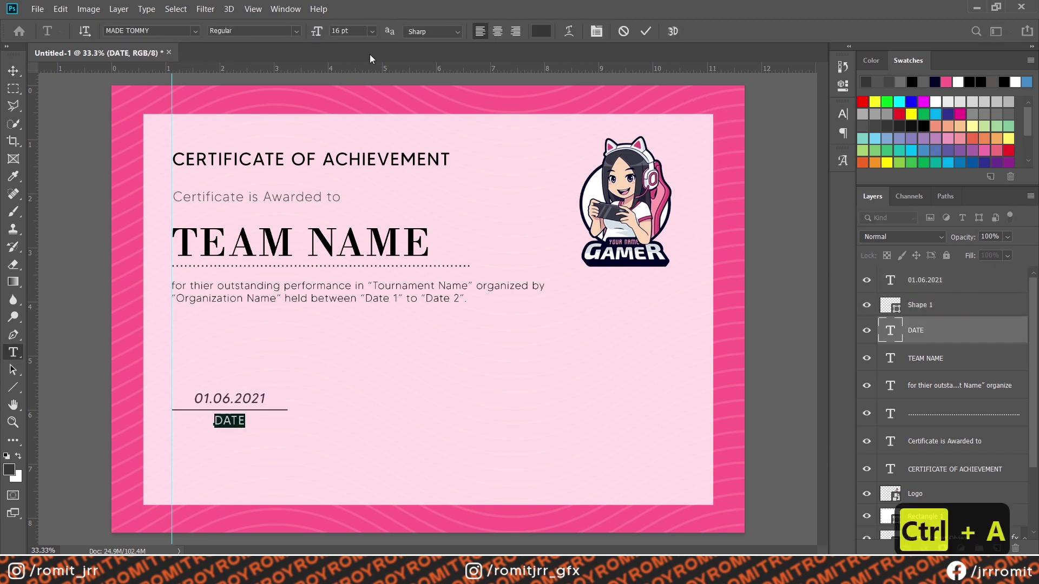
{"action": "left_click", "coordinate": [372, 31]}
{"action": "left_click", "coordinate": [13, 71]}
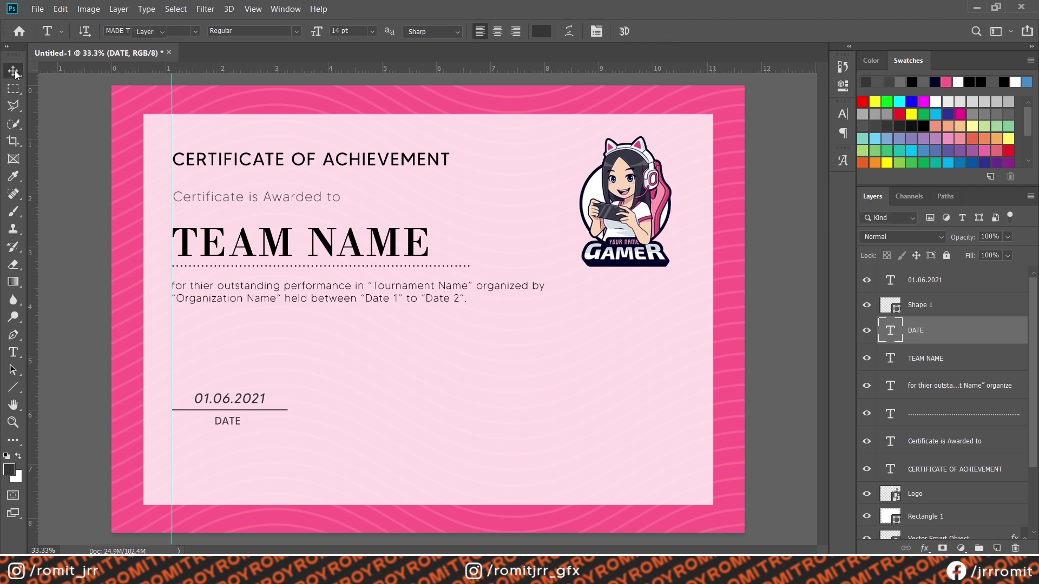
{"action": "left_click", "coordinate": [926, 279], "text": "shift"}
- Make the 01.06.2021 date text bold
{"action": "left_click", "coordinate": [309, 31]}
{"action": "left_click", "coordinate": [13, 352]}
{"action": "left_click", "coordinate": [230, 399]}
{"action": "key", "text": "ctrl+a"}
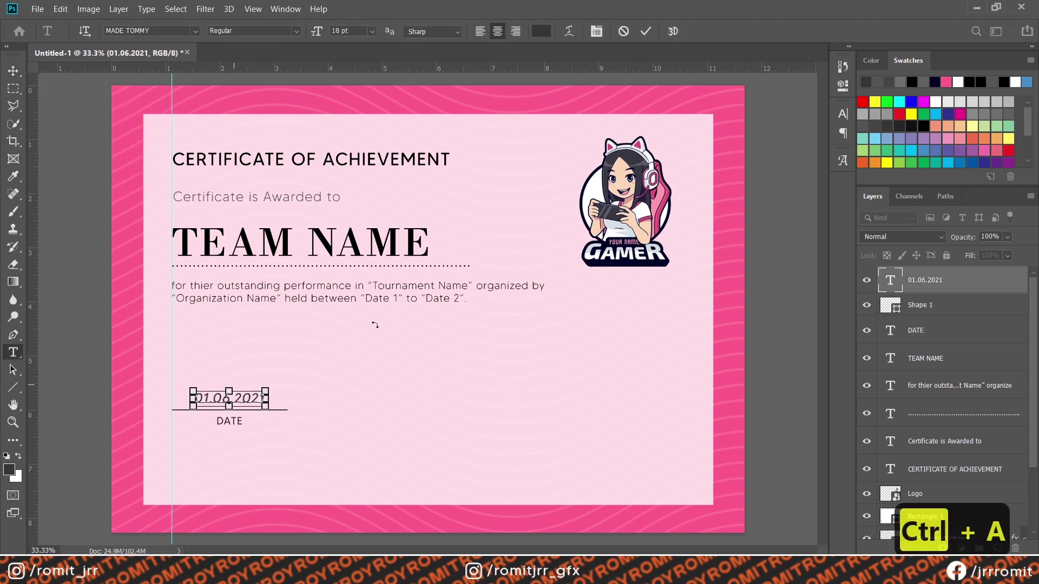
{"action": "left_click", "coordinate": [252, 30]}
{"action": "left_click", "coordinate": [227, 75]}
{"action": "left_click", "coordinate": [13, 70]}
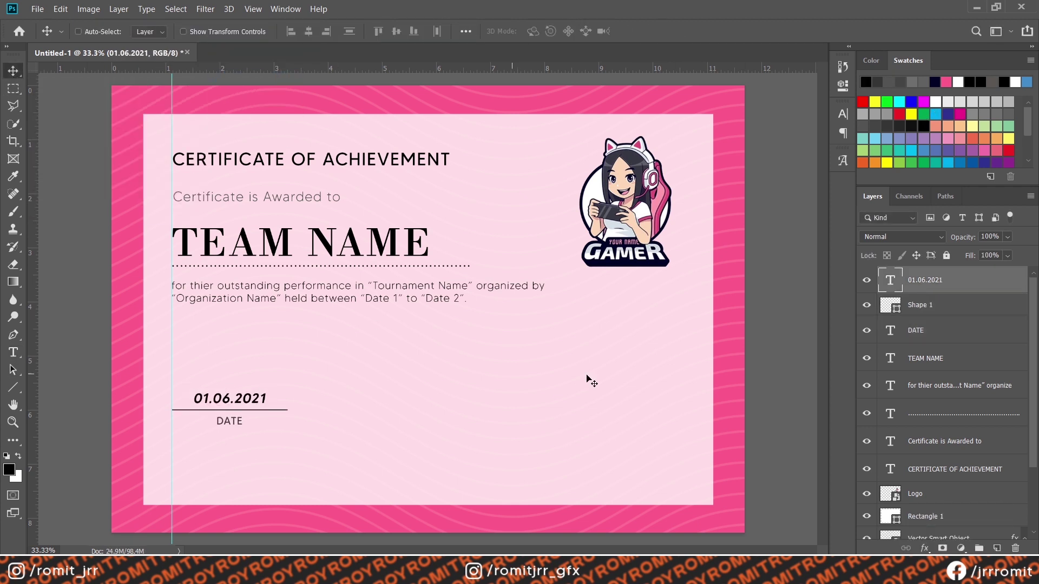
- Realign the date above the line and nudge the DATE label up slightly
{"action": "left_click", "coordinate": [926, 309], "text": "shift"}
{"action": "left_click", "coordinate": [308, 31]}
{"action": "left_click", "coordinate": [900, 292]}
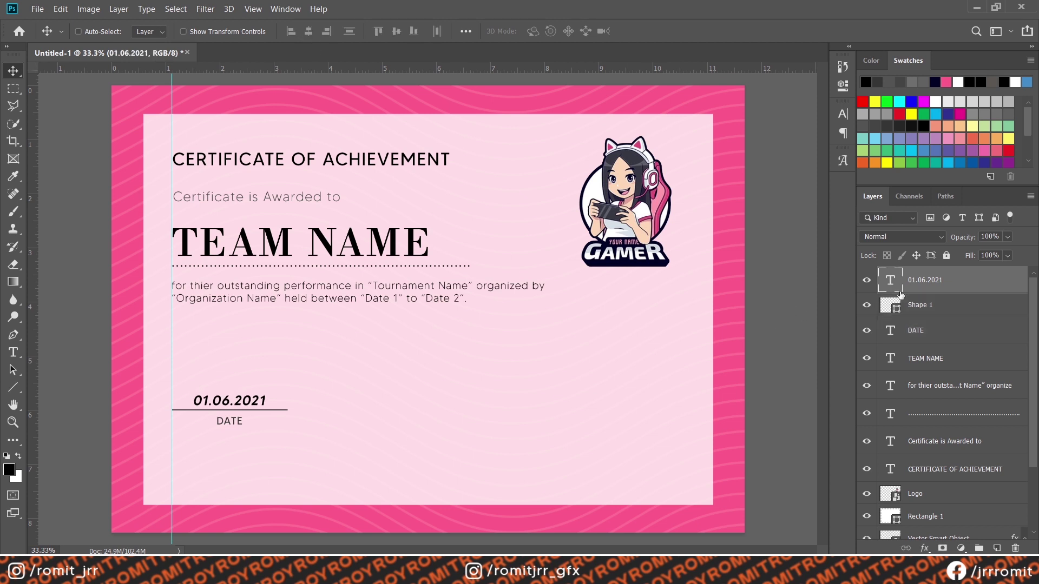
{"action": "left_click", "coordinate": [914, 329]}
{"action": "key", "text": "shift+Up"}
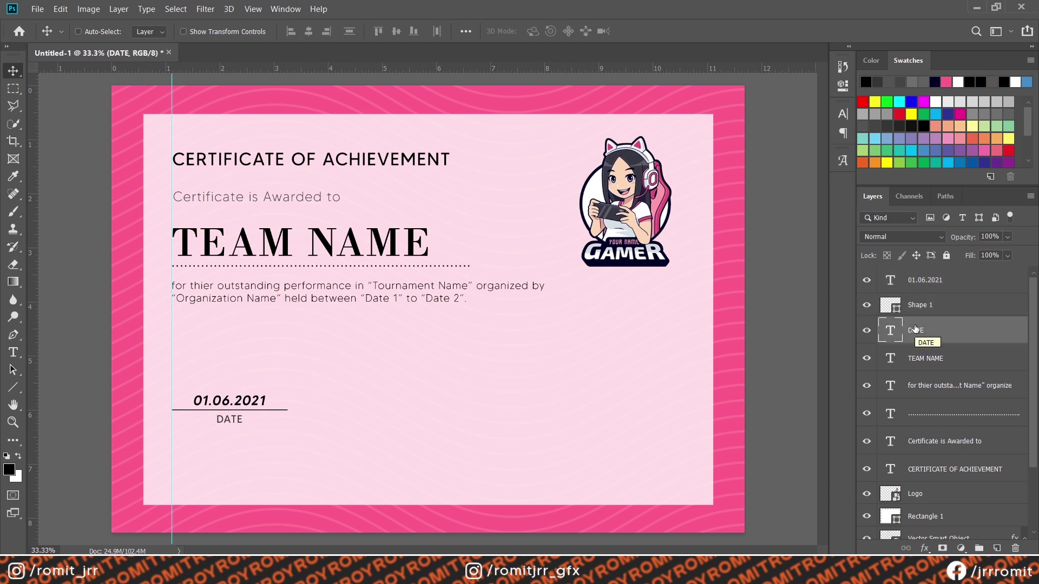
{"action": "left_click", "coordinate": [925, 280], "text": "shift"}
- Duplicate the date block to the right and relabel its caption SIGNATURE, centred under the line
{"action": "left_click_drag", "start_coordinate": [302, 422], "coordinate": [557, 422]}
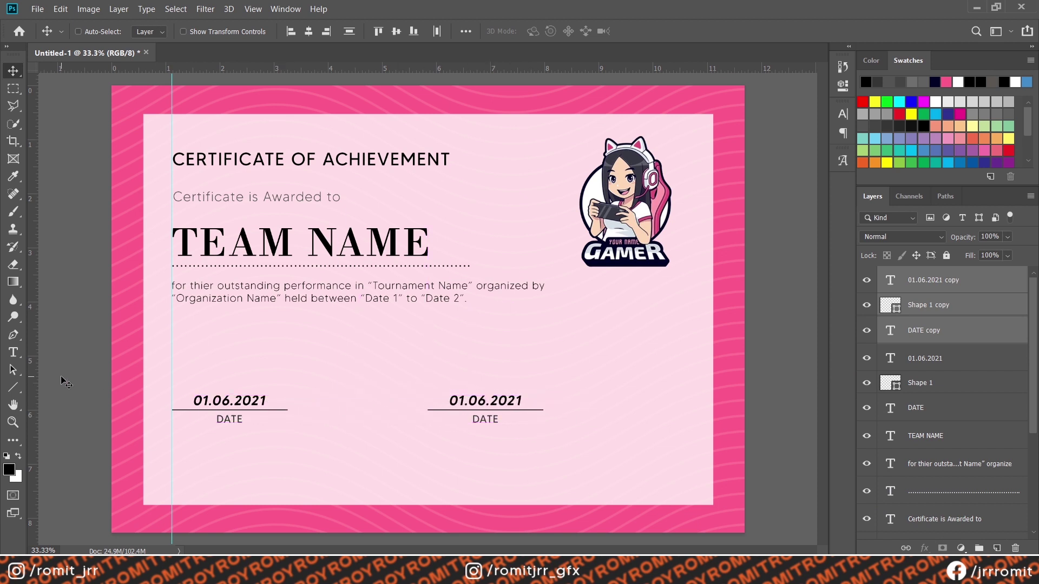
{"action": "key", "text": "t"}
{"action": "double_click", "coordinate": [483, 420]}
{"action": "type", "text": "SIGNATUR"}
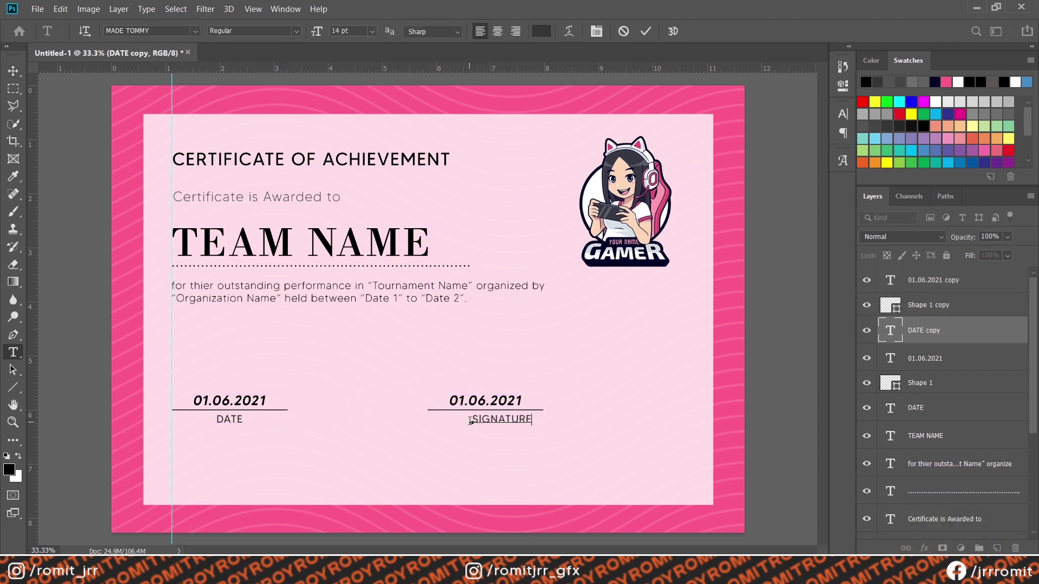
{"action": "key", "text": "ctrl+a"}
{"action": "key", "text": "ctrl+shift+c"}
{"action": "key", "text": "ctrl+Return"}
{"action": "left_click_drag", "start_coordinate": [470, 421], "coordinate": [483, 421]}
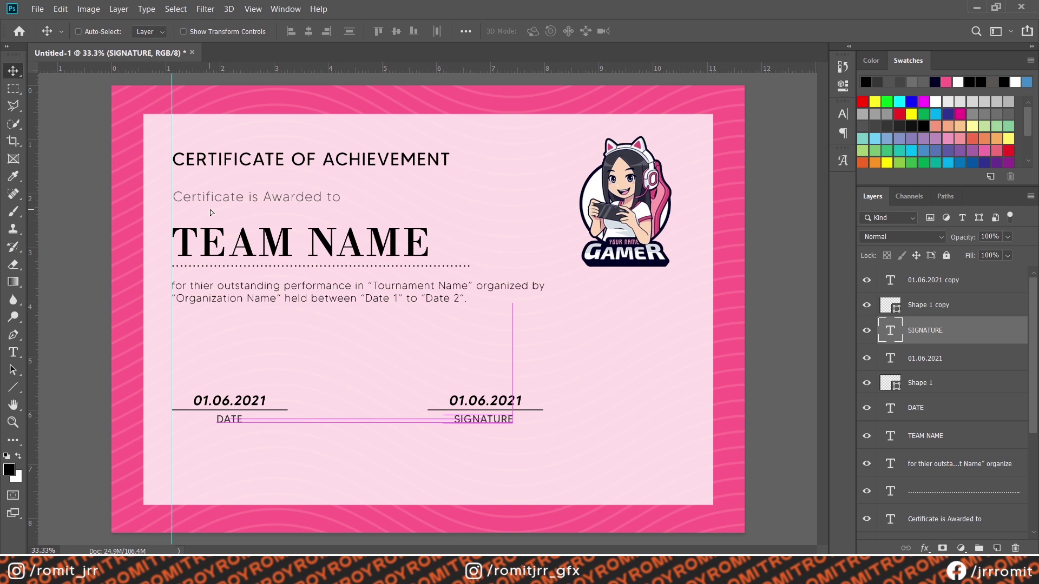
- Replace the copied date with the signer's name in Alex Brush at 36 pt
{"action": "left_click", "coordinate": [467, 402]}
{"action": "key", "text": "ctrl+a"}
{"action": "type", "text": "roit"}
{"action": "key", "text": "ctrl+a"}
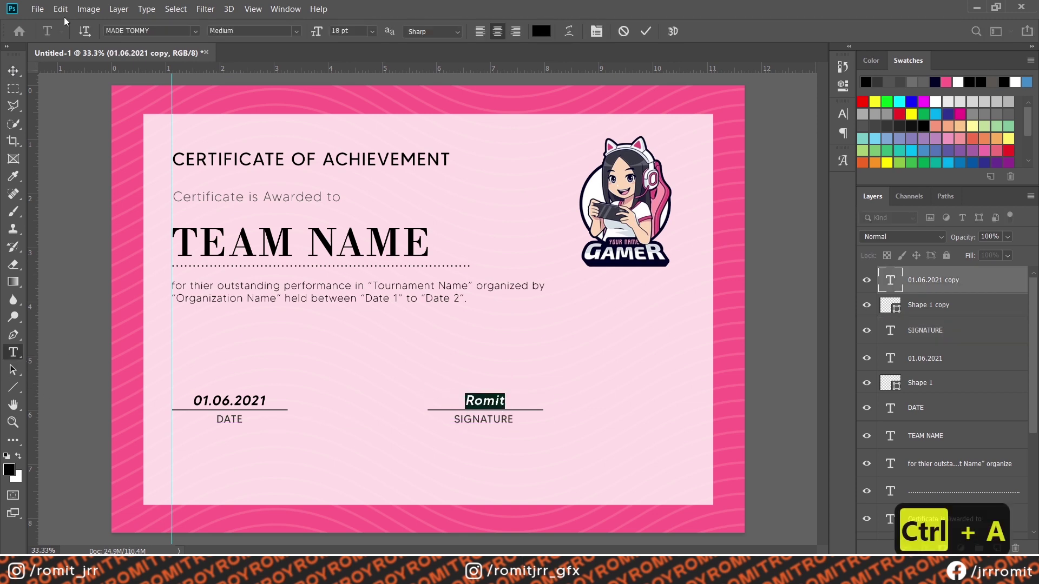
{"action": "left_click", "coordinate": [195, 31]}
{"action": "scroll", "coordinate": [252, 274], "scroll_direction": "down", "scroll_amount": 3}
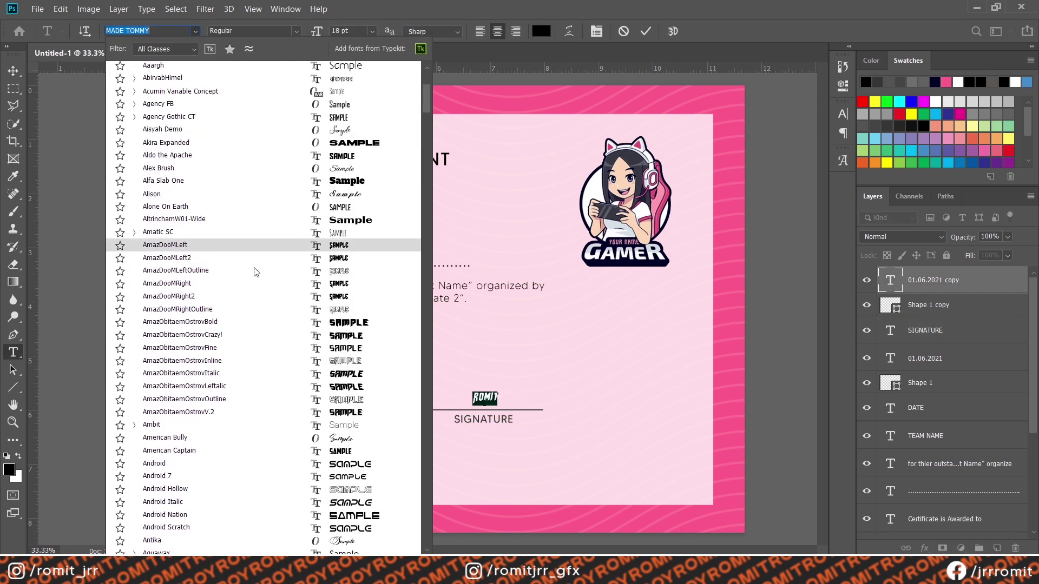
{"action": "left_click", "coordinate": [292, 168]}
{"action": "left_click", "coordinate": [371, 31]}
{"action": "left_click", "coordinate": [349, 174]}
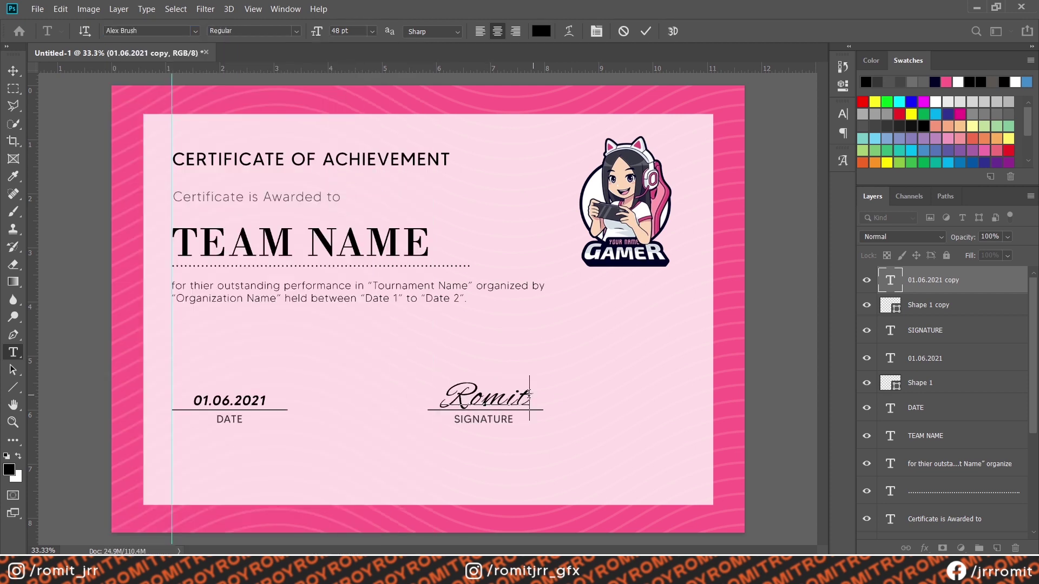
{"action": "left_click", "coordinate": [10, 72]}
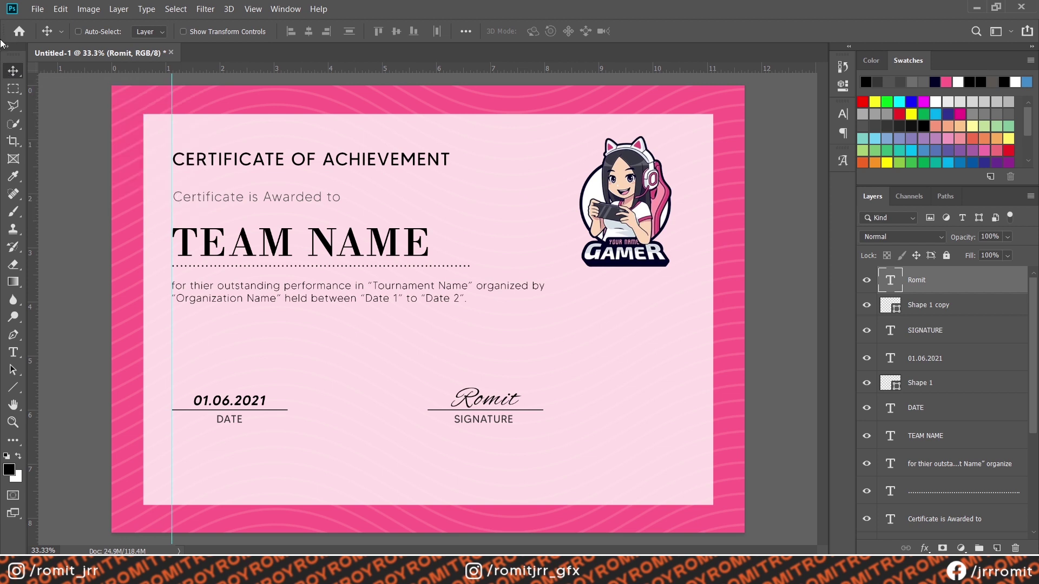
{"action": "left_click", "coordinate": [13, 352]}
{"action": "left_click", "coordinate": [219, 291]}
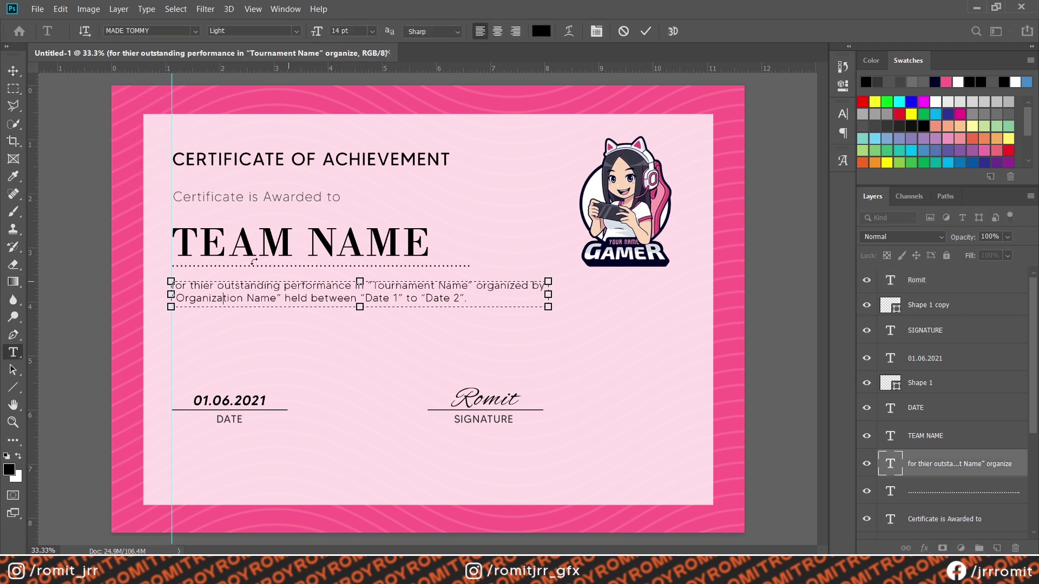
- Move the description paragraph, TEAM NAME and its dotted line lower on the page
{"action": "key", "text": "ctrl+Return"}
{"action": "key", "text": "v"}
{"action": "left_click_drag", "start_coordinate": [316, 238], "coordinate": [316, 279]}
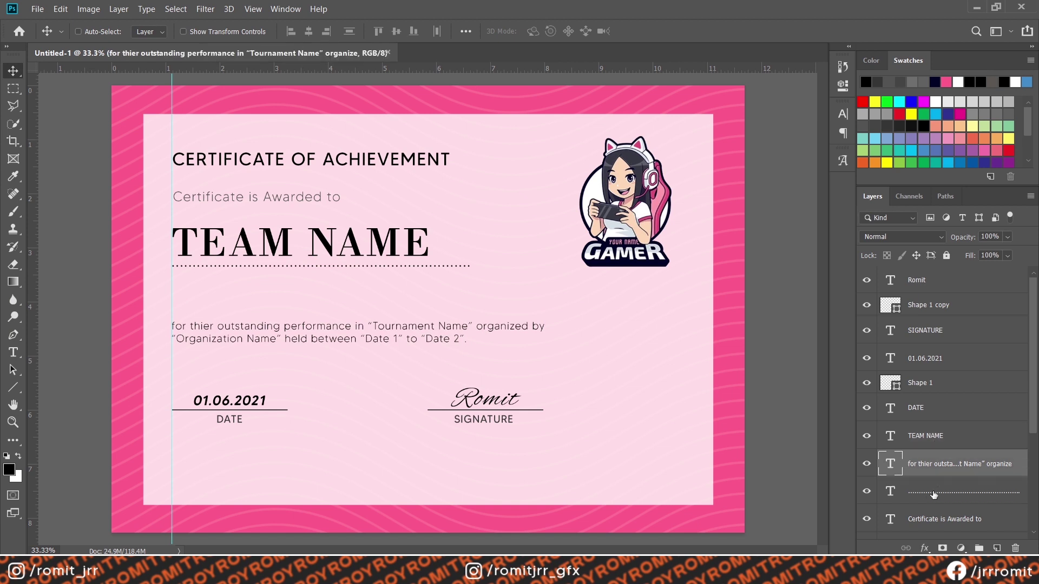
{"action": "left_click_drag", "start_coordinate": [933, 494], "coordinate": [934, 464]}
{"action": "left_click", "coordinate": [925, 436], "text": "ctrl"}
{"action": "left_click_drag", "start_coordinate": [464, 257], "coordinate": [464, 289]}
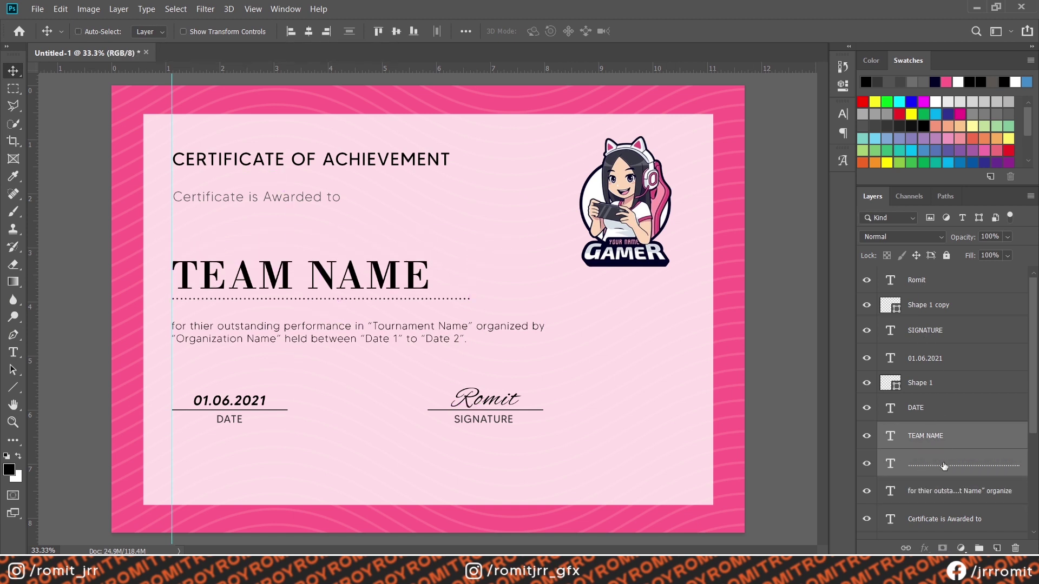
- Nudge the description slightly lower and undo a trial move of the date and signature group
{"action": "left_click", "coordinate": [944, 490]}
{"action": "left_click_drag", "start_coordinate": [527, 283], "coordinate": [527, 287]}
{"action": "left_click", "coordinate": [920, 280]}
{"action": "left_click", "coordinate": [920, 407], "text": "shift"}
{"action": "left_click_drag", "start_coordinate": [604, 292], "coordinate": [605, 286]}
{"action": "scroll", "coordinate": [926, 433], "scroll_direction": "down", "scroll_amount": 2}
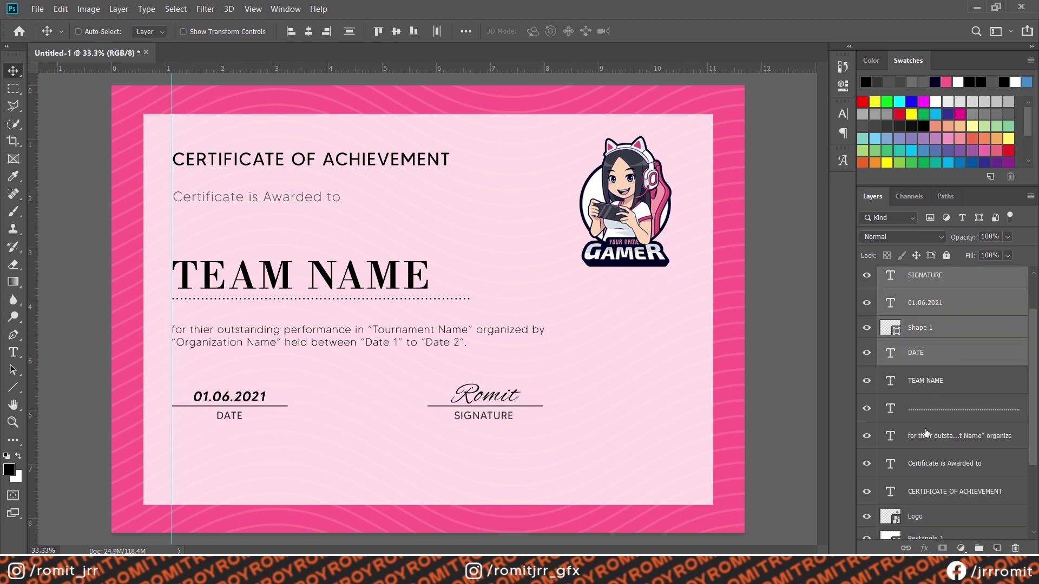
{"action": "key", "text": "ctrl+z"}
- Add a horizontal guide, snap the heading to it and bring the subtitle up beneath it
{"action": "left_click_drag", "start_coordinate": [458, 68], "coordinate": [458, 153]}
{"action": "left_click", "coordinate": [458, 158], "text": "ctrl"}
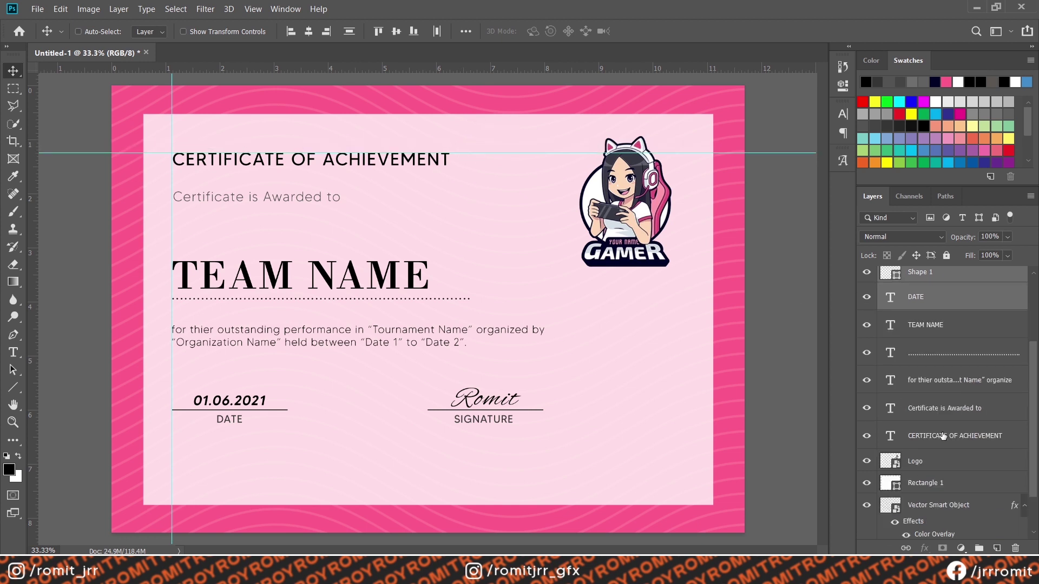
{"action": "left_click_drag", "start_coordinate": [508, 191], "coordinate": [471, 173]}
{"action": "left_click", "coordinate": [927, 421]}
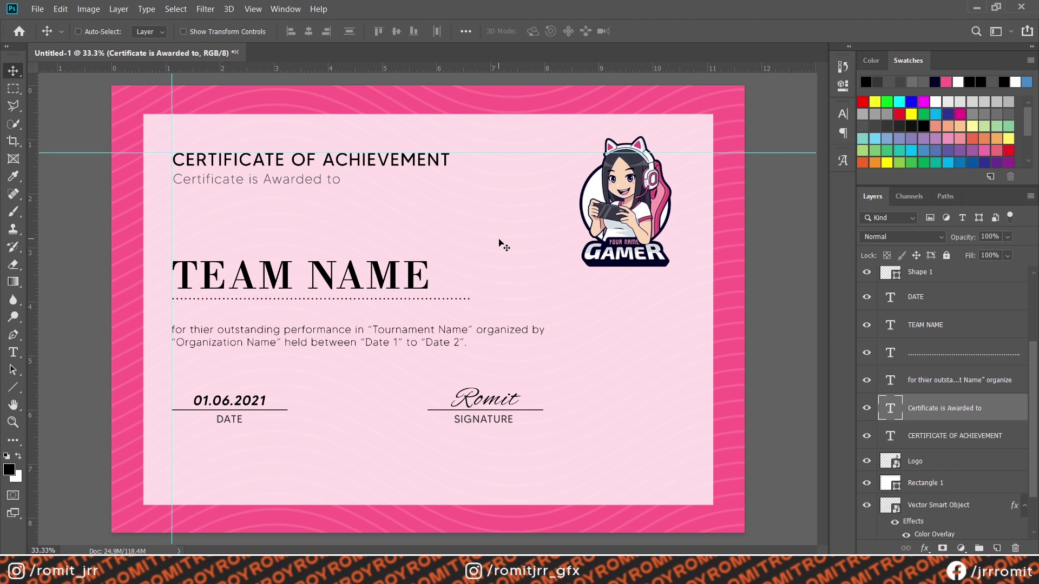
- Raise the team name with its dotted line and shift the gamer logo slightly lower
{"action": "left_click", "coordinate": [950, 353]}
{"action": "left_click_drag", "start_coordinate": [485, 260], "coordinate": [548, 198]}
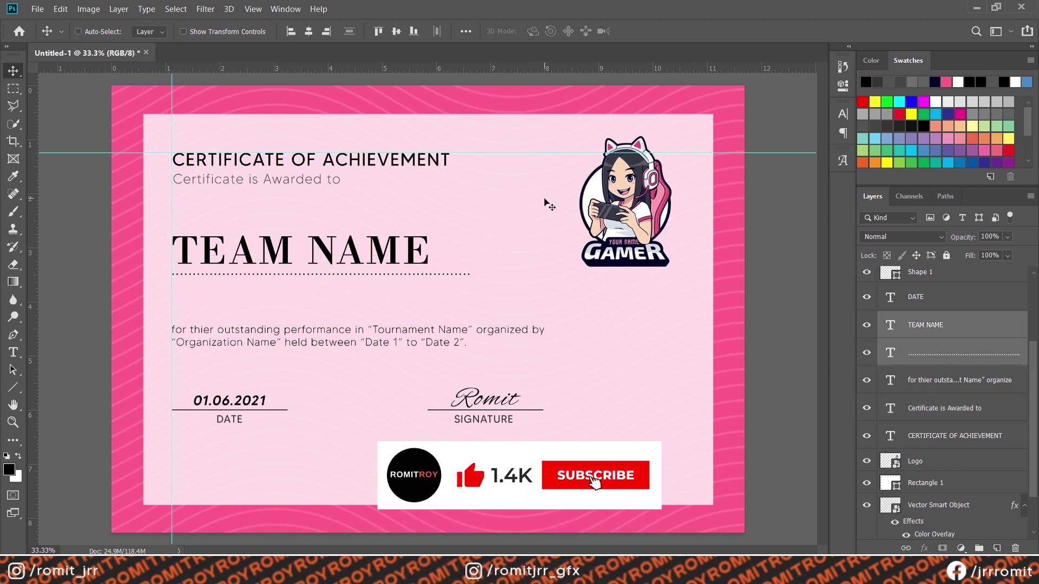
{"action": "scroll", "coordinate": [960, 402], "scroll_direction": "down", "scroll_amount": 2}
{"action": "left_click", "coordinate": [960, 407]}
{"action": "mouse_move", "coordinate": [770, 199]}
{"action": "left_mouse_down"}
{"action": "mouse_move", "coordinate": [771, 216]}
{"action": "mouse_move", "coordinate": [769, 207]}
{"action": "left_mouse_up"}
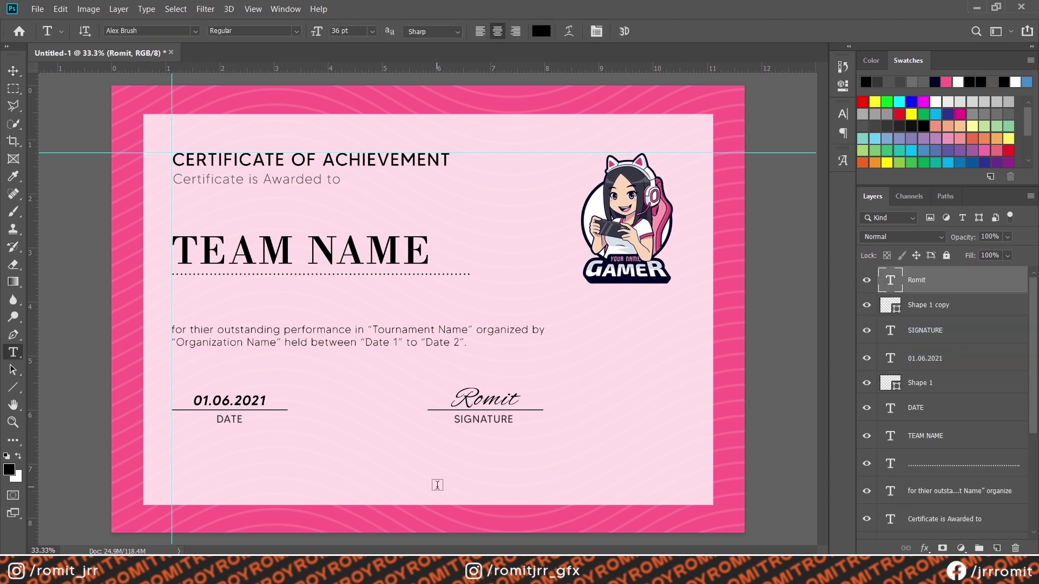
- Add a centred MADE TOMMY footer at the bottom reading 'Certified by Organization Name'
{"action": "left_click", "coordinate": [438, 484]}
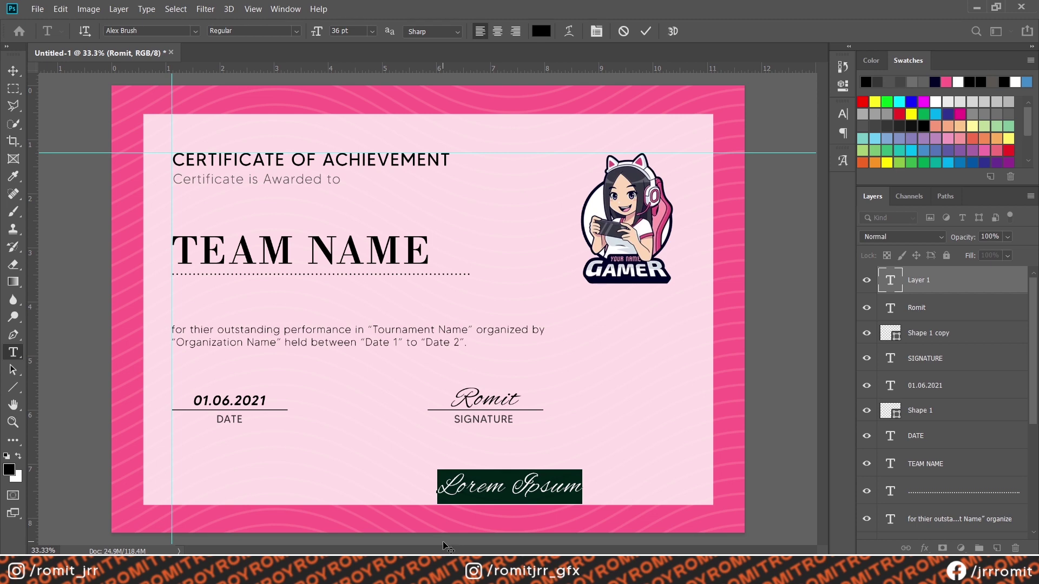
{"action": "left_click", "coordinate": [498, 31]}
{"action": "left_click", "coordinate": [181, 30]}
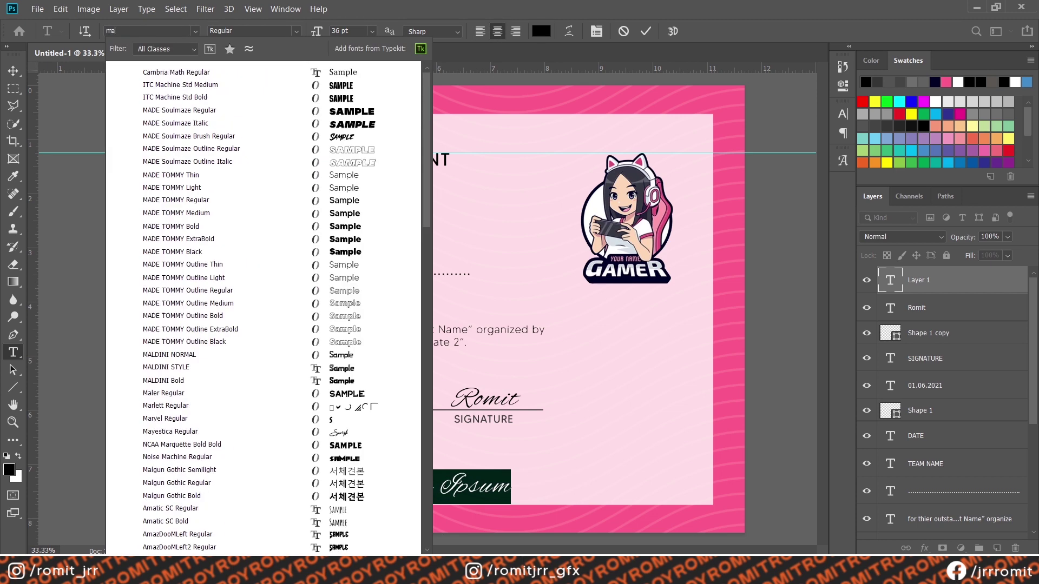
{"action": "type", "text": "made tommy"}
{"action": "left_click", "coordinate": [178, 88]}
{"action": "left_click", "coordinate": [596, 31]}
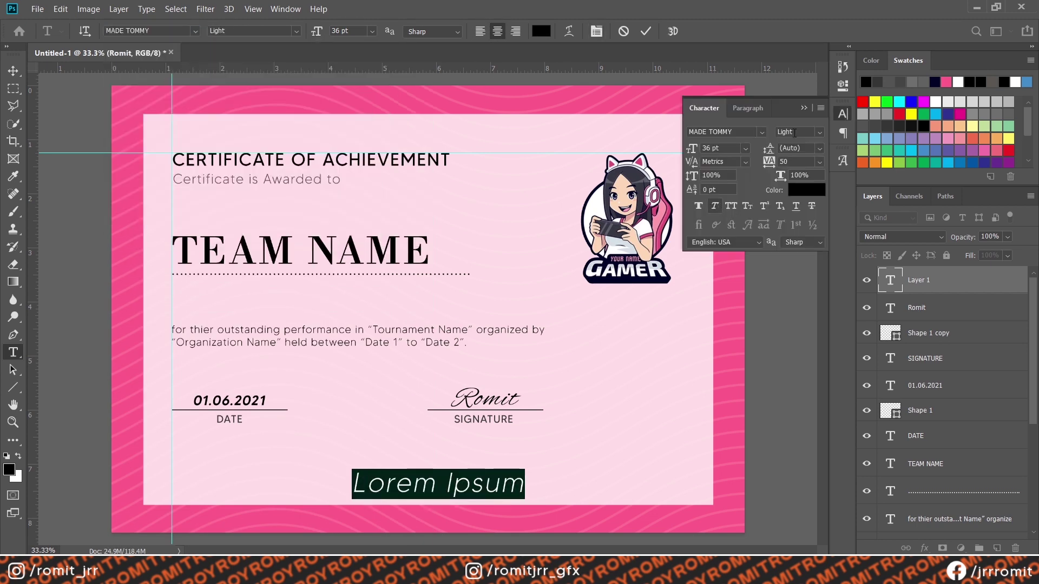
{"action": "left_click", "coordinate": [842, 114]}
{"action": "left_click", "coordinate": [371, 31]}
{"action": "left_click", "coordinate": [349, 125]}
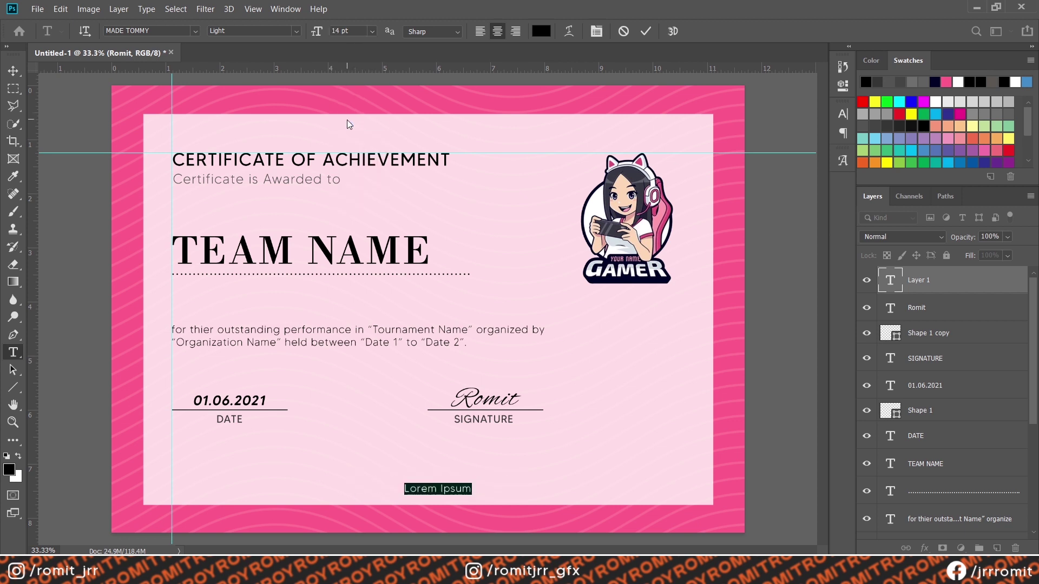
{"action": "type", "text": "Certified by"}
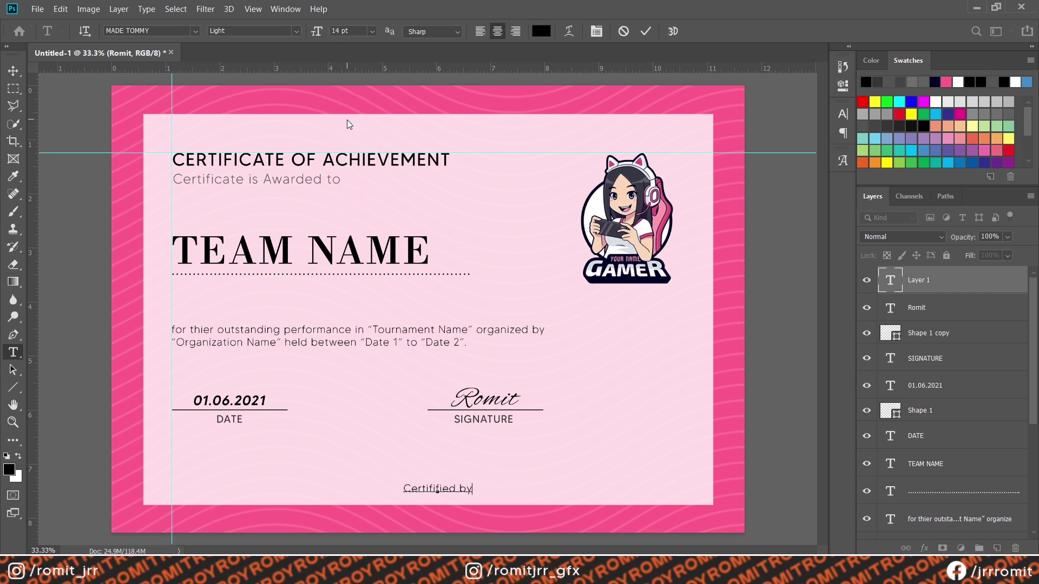
{"action": "type", "text": " Organization Name"}
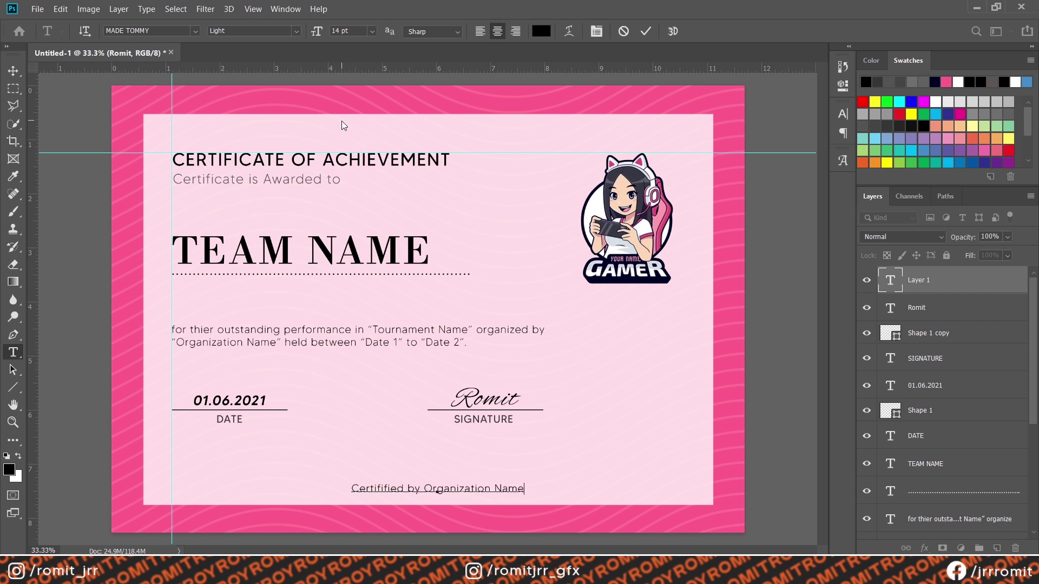
- Set the footer to All Caps at 12 pt and commit it
{"action": "key", "text": "ctrl+a"}
{"action": "left_click", "coordinate": [596, 31]}
{"action": "left_click", "coordinate": [731, 206]}
{"action": "left_click", "coordinate": [804, 110]}
{"action": "left_click", "coordinate": [372, 31]}
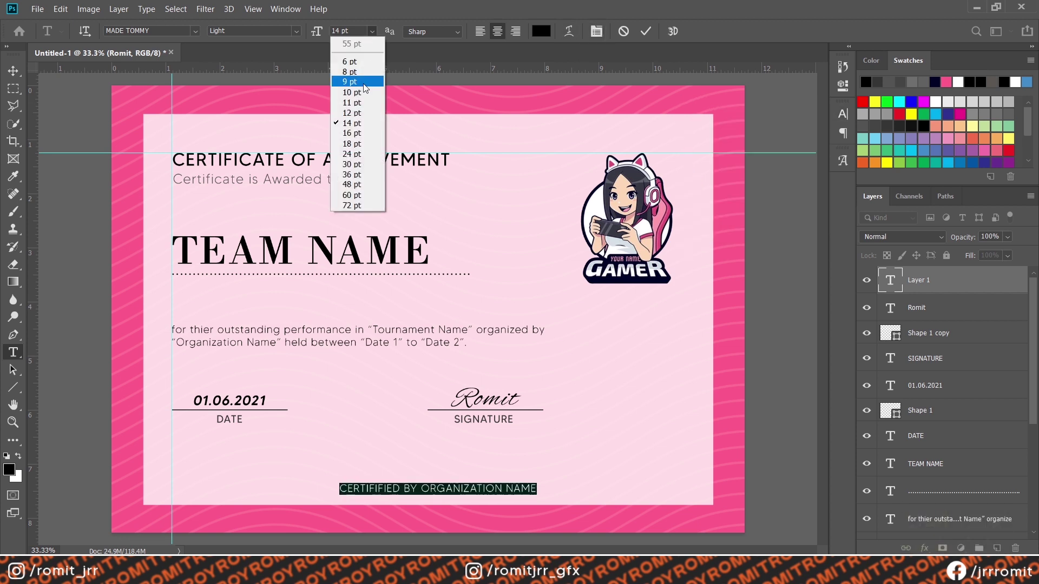
{"action": "left_click", "coordinate": [357, 113]}
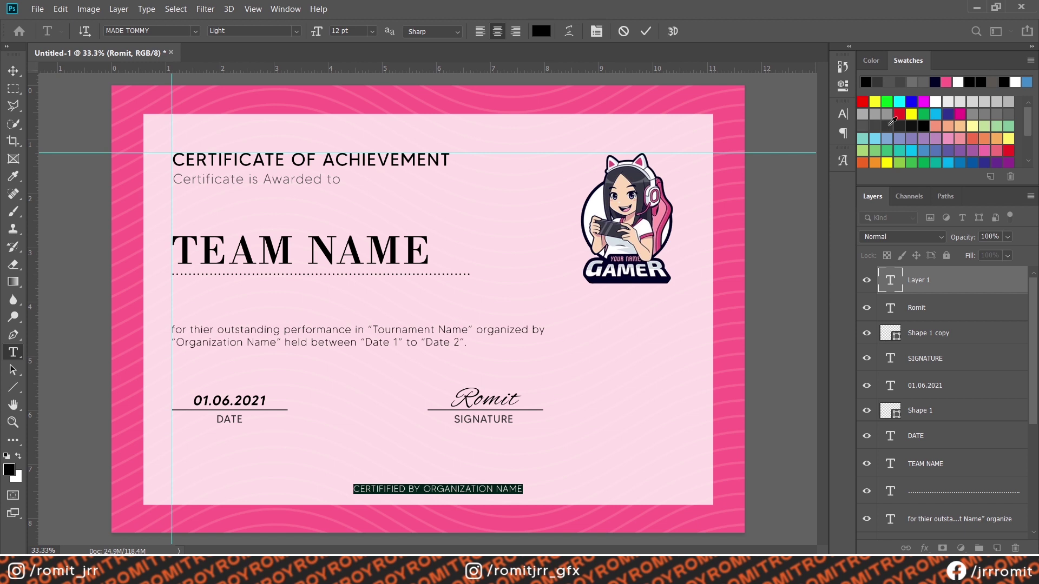
{"action": "key", "text": "ctrl+Return"}
{"action": "key", "text": "v"}
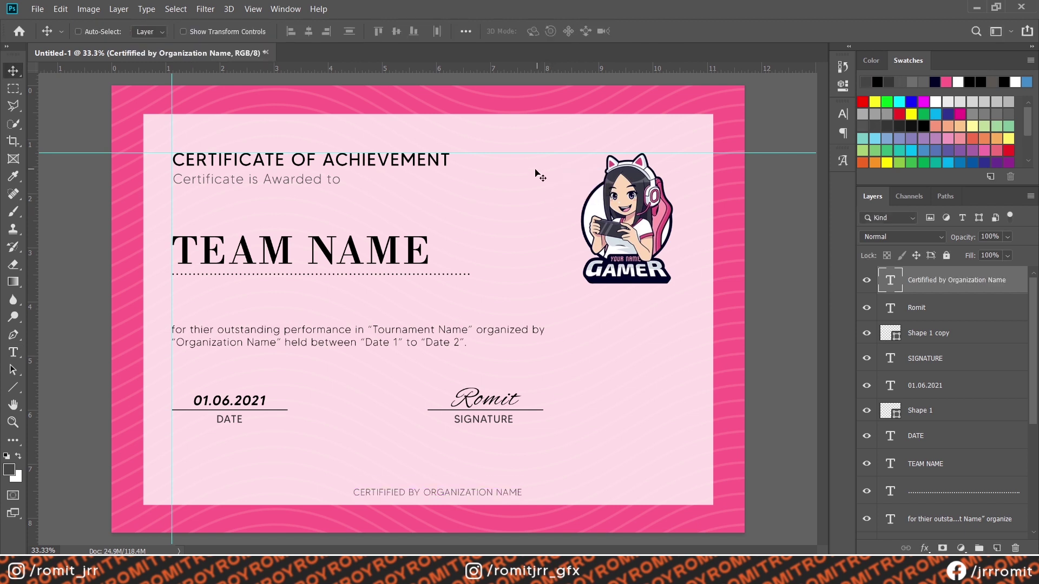
- Change the footer to MADE TOMMY Regular weight and hide the guides
{"action": "left_click", "coordinate": [13, 353]}
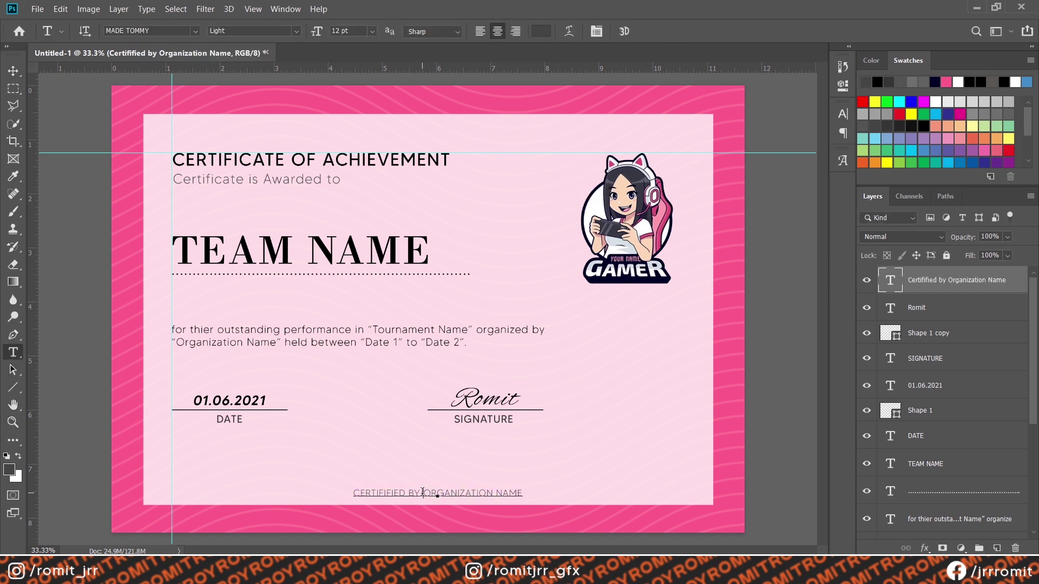
{"action": "left_click_drag", "start_coordinate": [353, 493], "coordinate": [522, 493]}
{"action": "left_click", "coordinate": [842, 113]}
{"action": "left_click", "coordinate": [820, 132]}
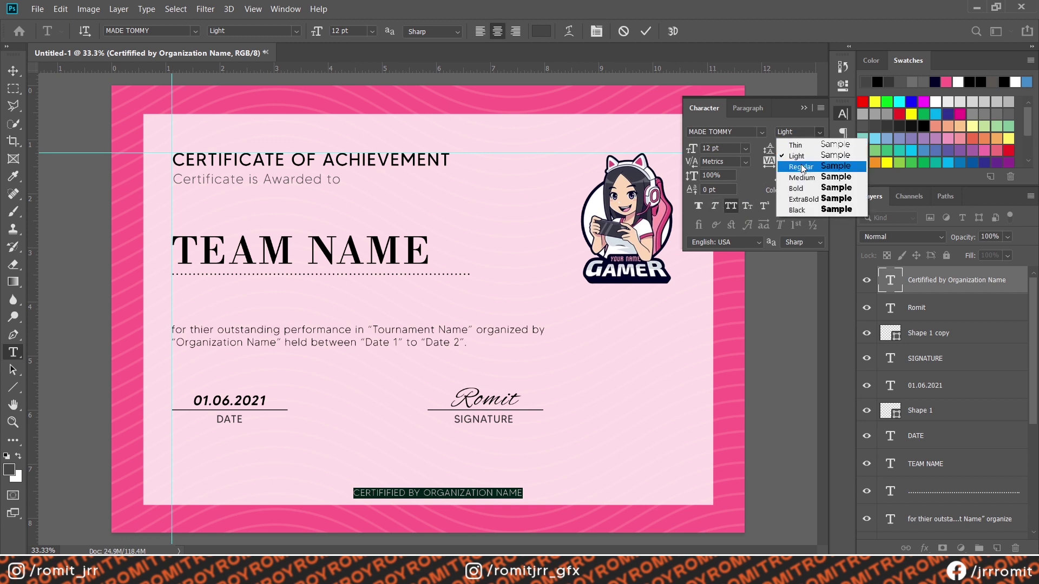
{"action": "left_click", "coordinate": [805, 170]}
{"action": "left_click", "coordinate": [843, 113]}
{"action": "left_click", "coordinate": [397, 442]}
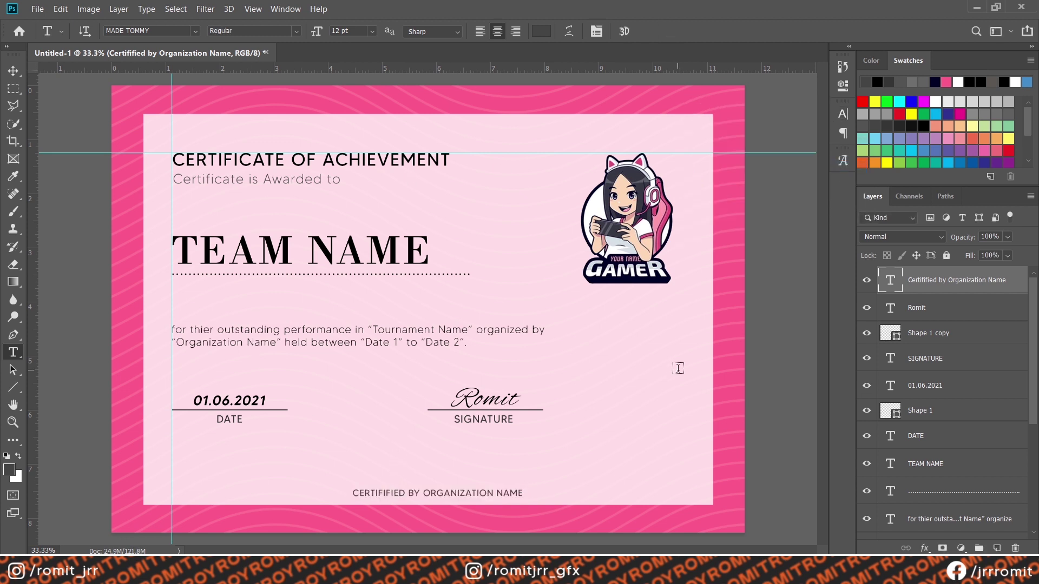
{"action": "key", "text": "ctrl+h"}
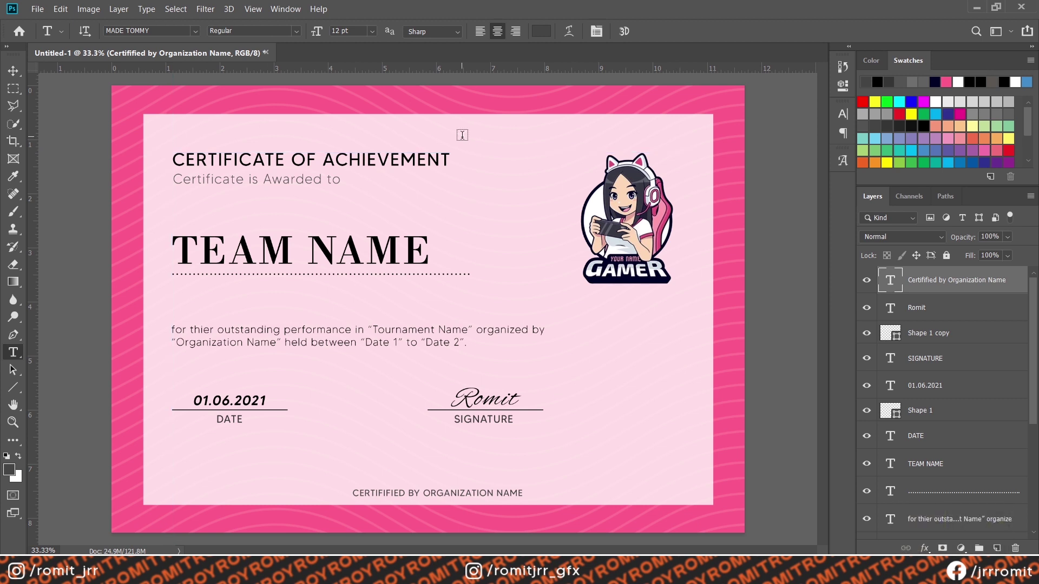